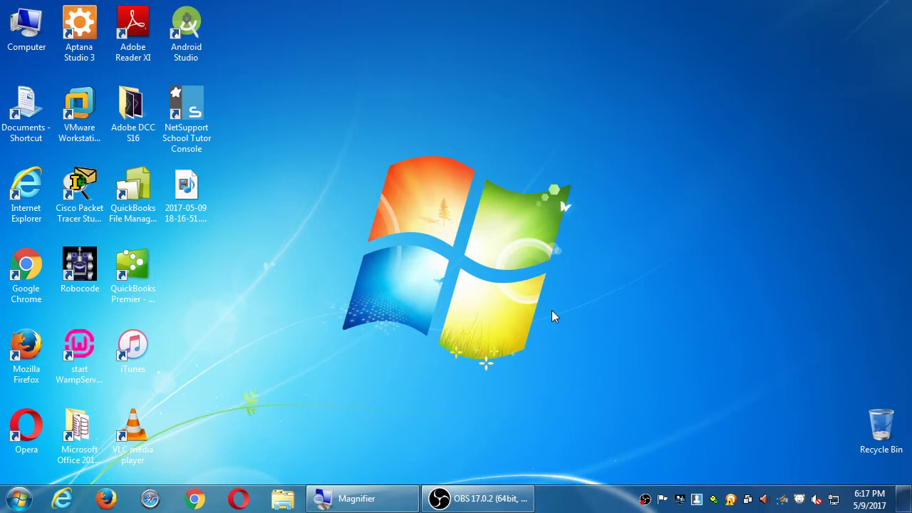
From Computer, open the classroom data (Z:) network drive.
double_click(26, 27)
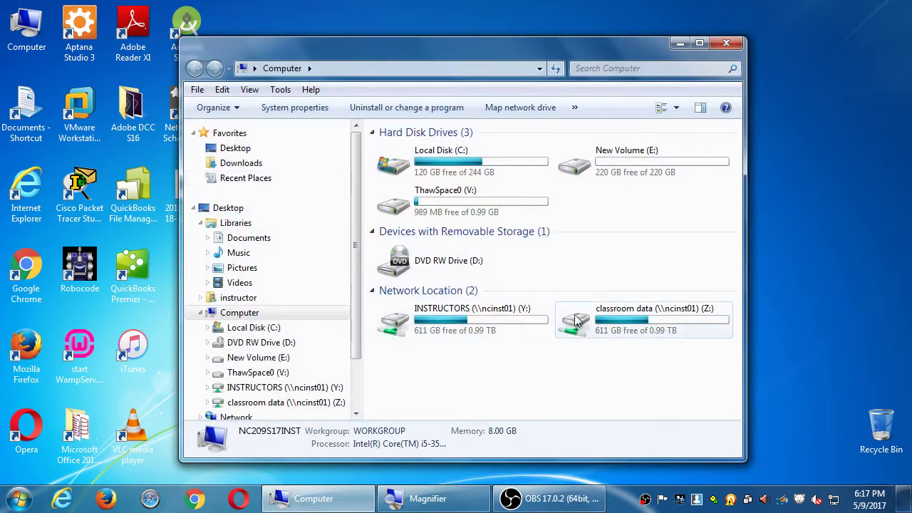
click(610, 330)
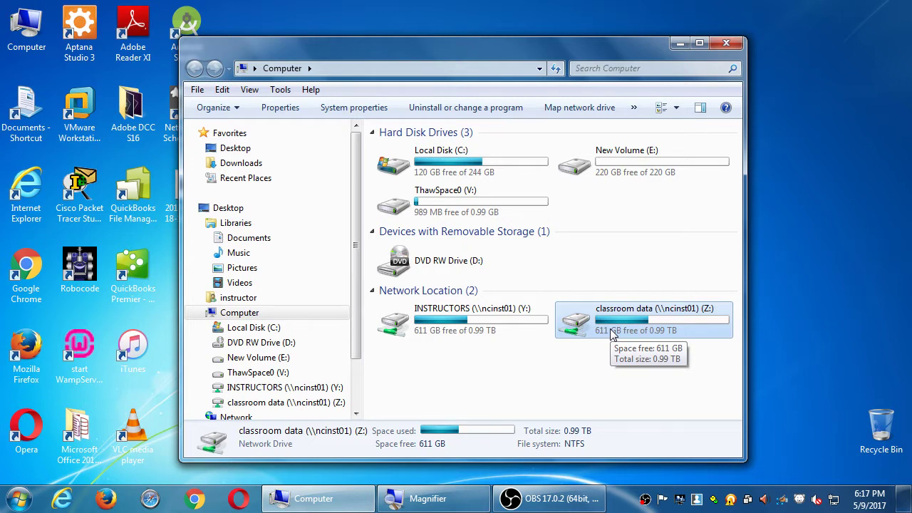
double_click(611, 333)
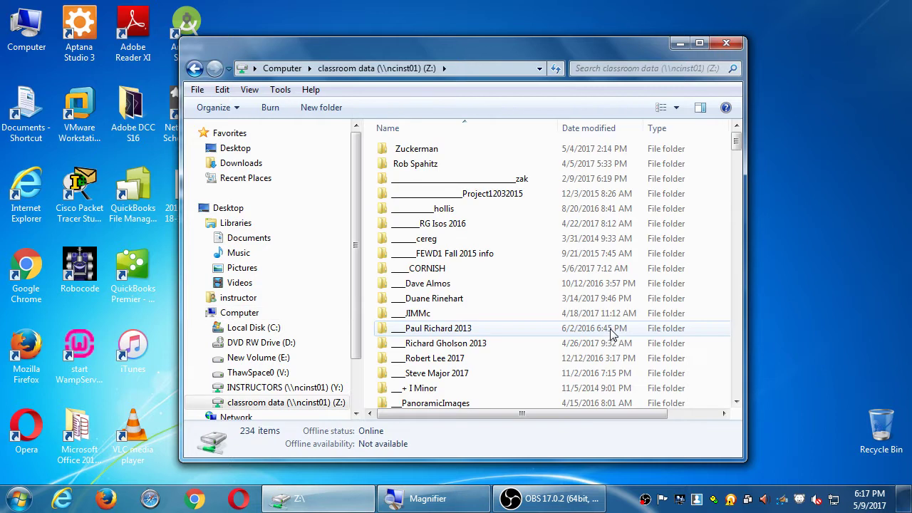
Jump to the Campos folders on the Z: drive and open Campos WordPress.
click(571, 333)
key(c)
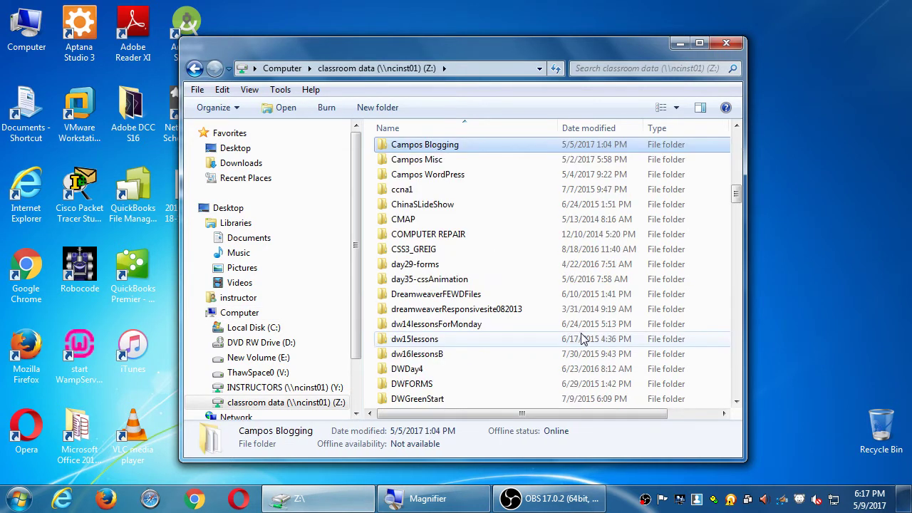
double_click(473, 183)
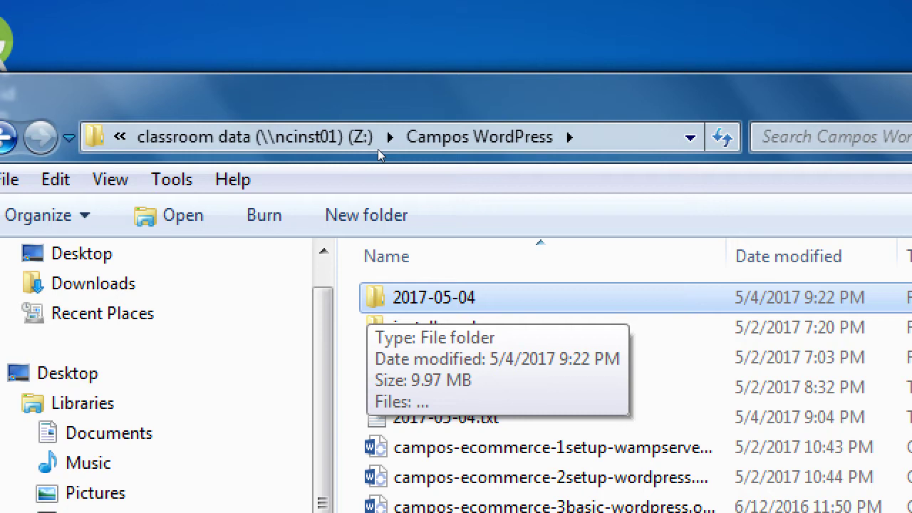
Copy the 2017-05-04 folder onto the desktop and move the Explorer window slightly lower.
drag(380, 154, 399, 26)
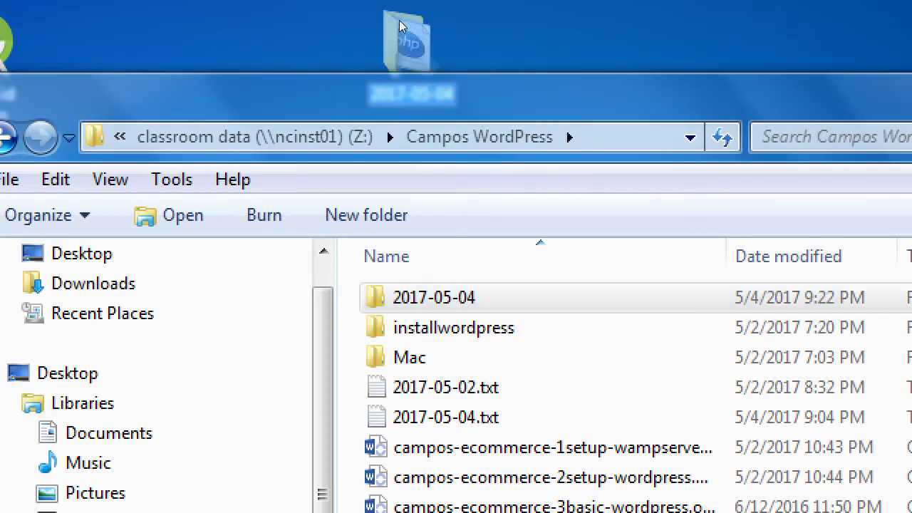
key(super+minus)
drag(477, 49, 491, 73)
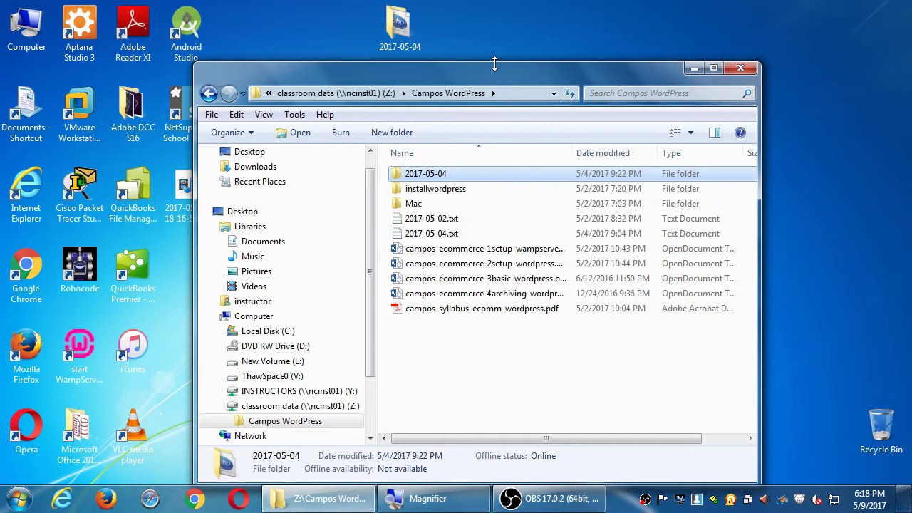
double_click(401, 25)
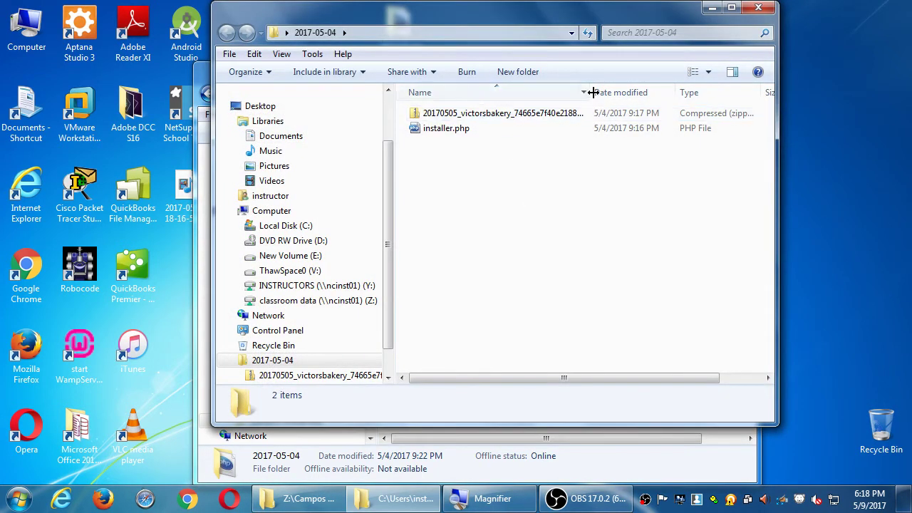
drag(591, 93, 725, 103)
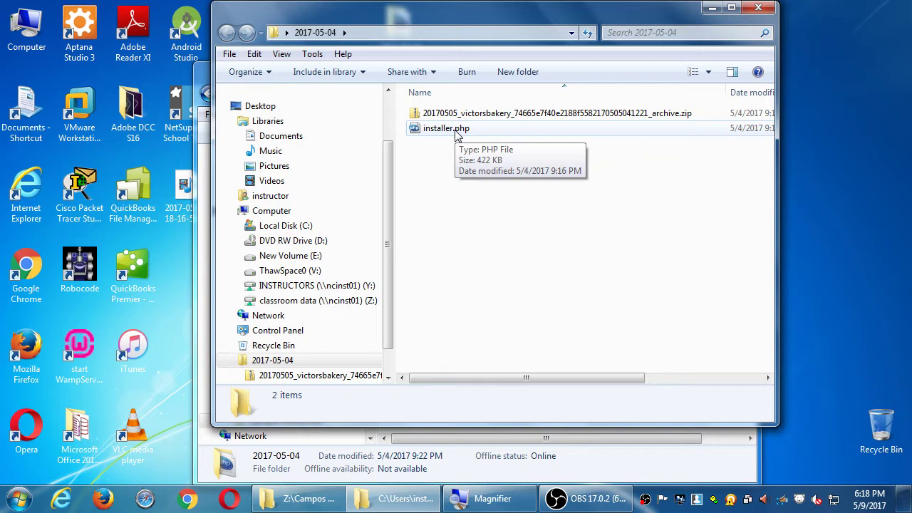
click(758, 8)
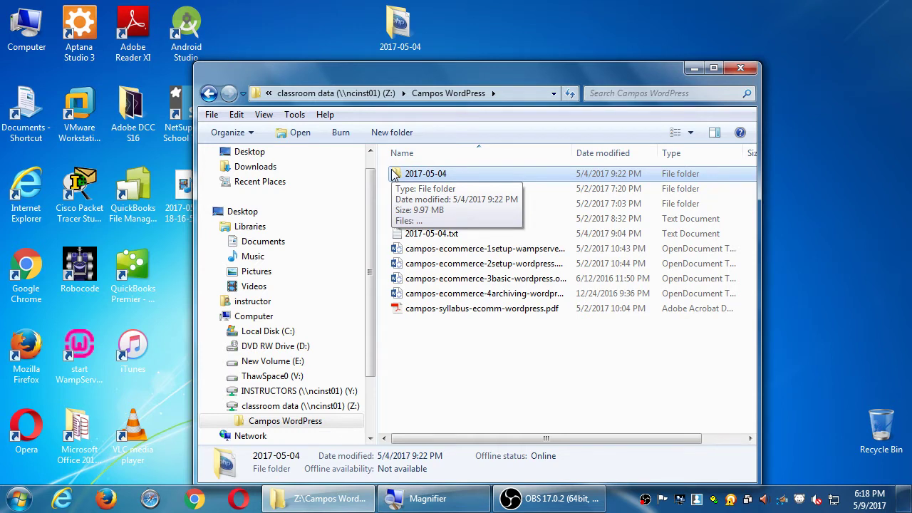
Copy campos-ecommerce-4archiving-wordpress.odt to the desktop and close the Campos WordPress window.
drag(510, 293, 556, 52)
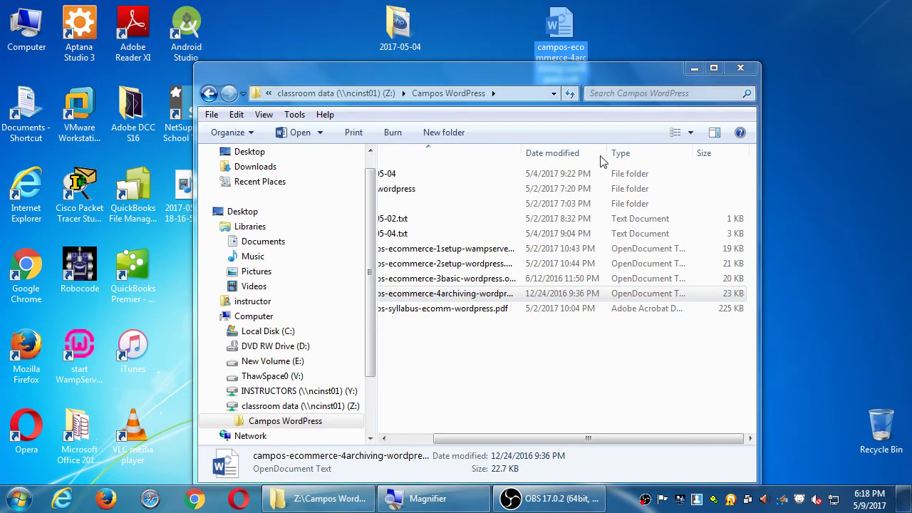
drag(760, 82, 850, 82)
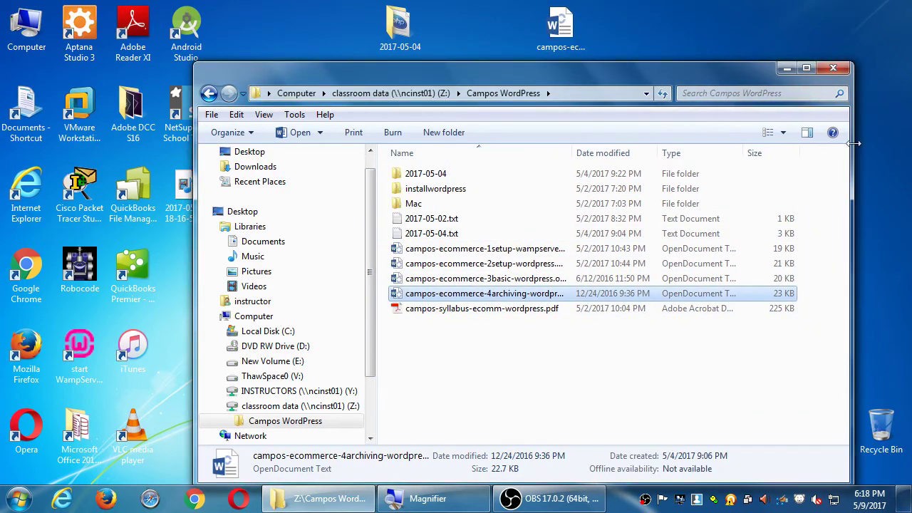
click(832, 70)
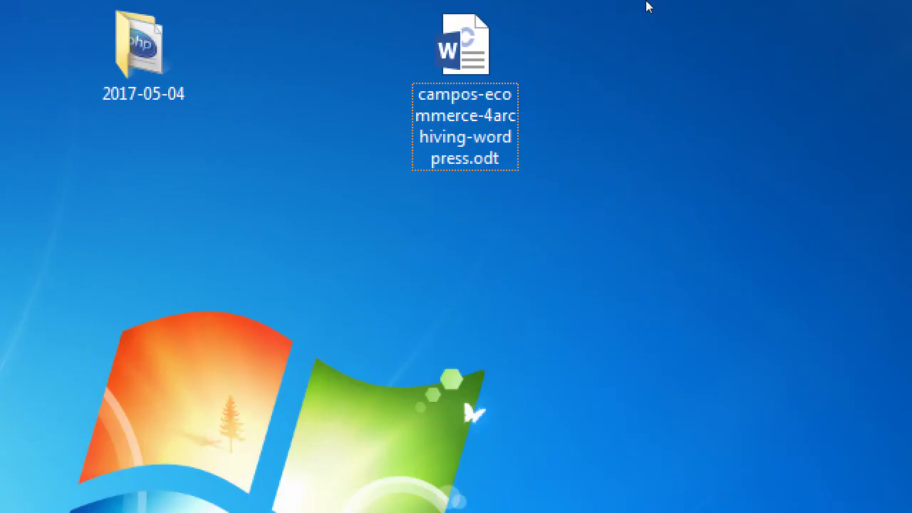
Place the .odt icon on the desktop right beside the 2017-05-04 folder.
drag(465, 42, 250, 44)
key(Left)
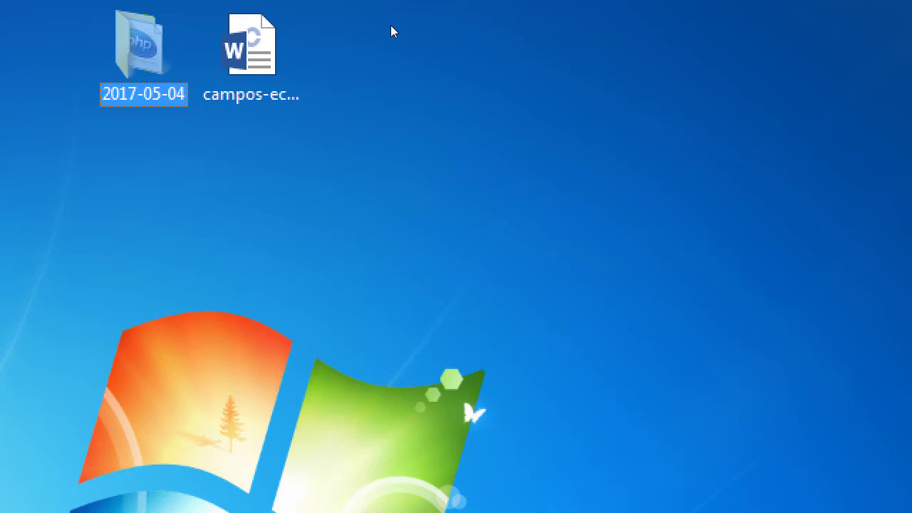
key(Right)
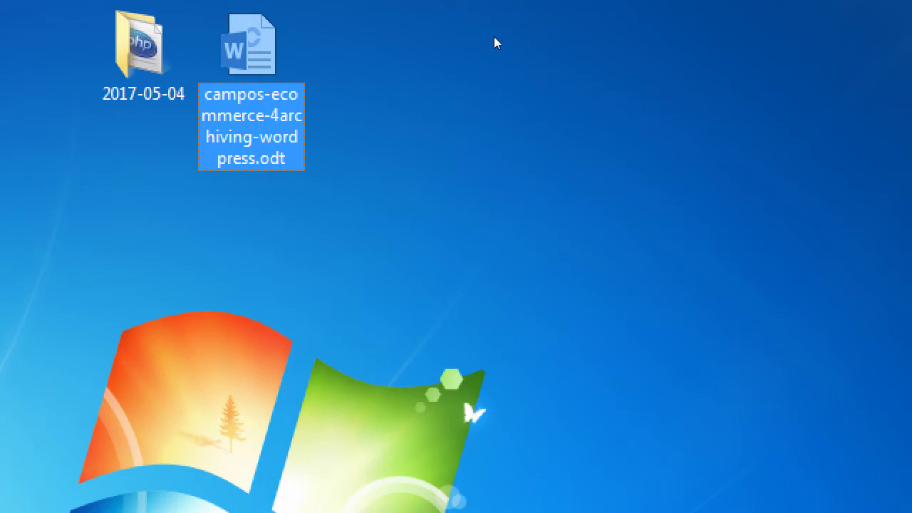
key(super+minus)
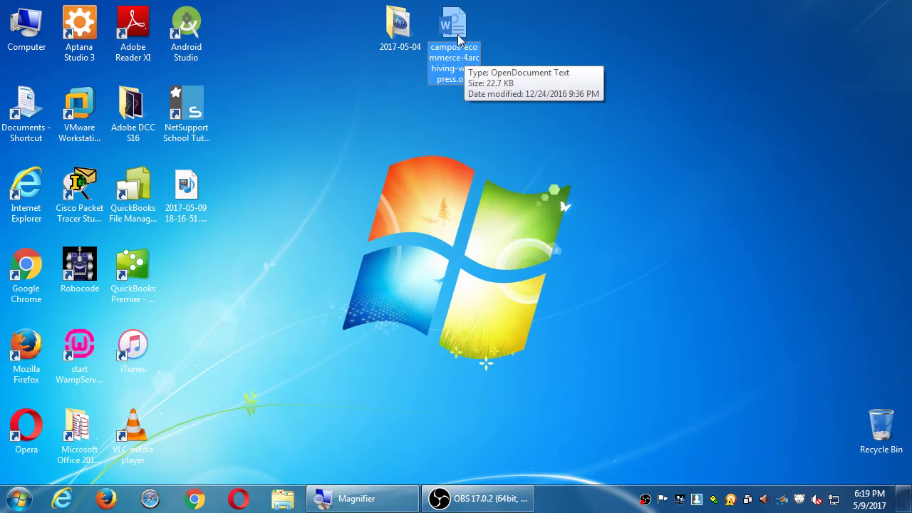
Open campos-ecommerce-4archiving-wordpress.odt in Word and scroll toward the Resurrect your site section.
double_click(460, 39)
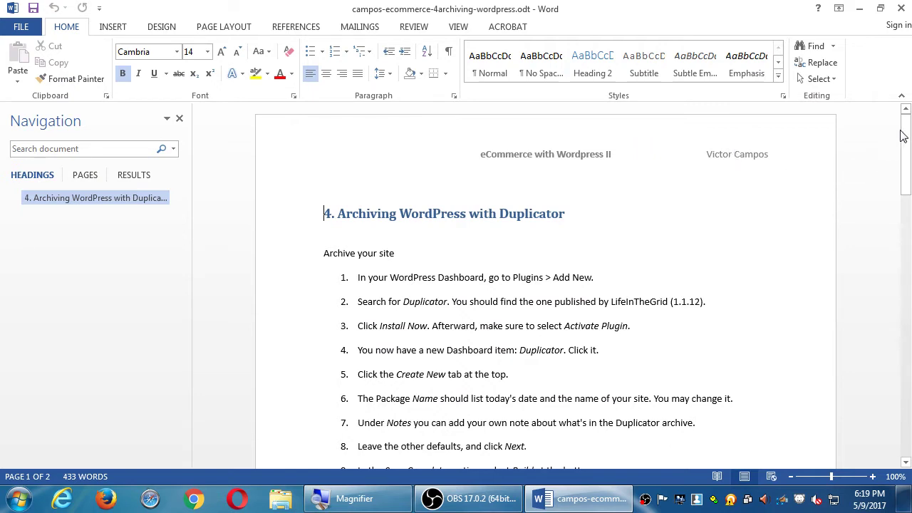
drag(906, 135, 899, 151)
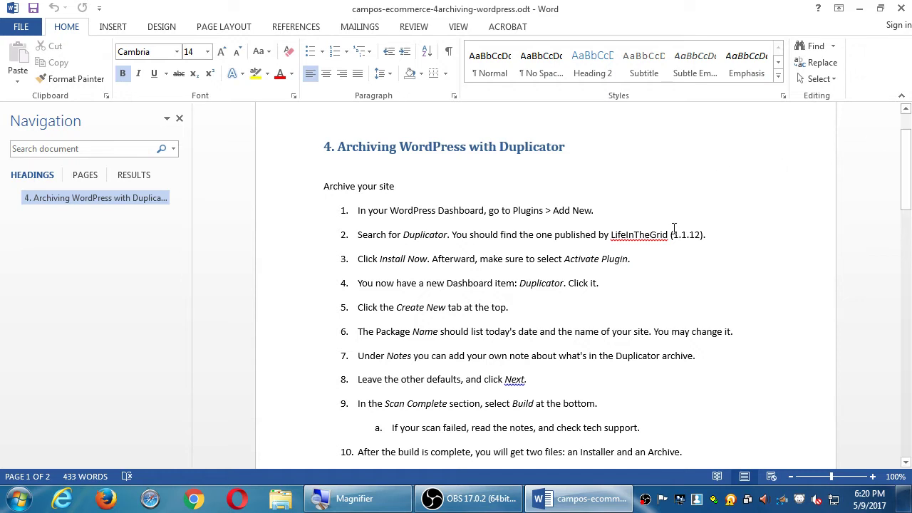
scroll(673, 228, down, 3)
scroll(674, 228, down, 3)
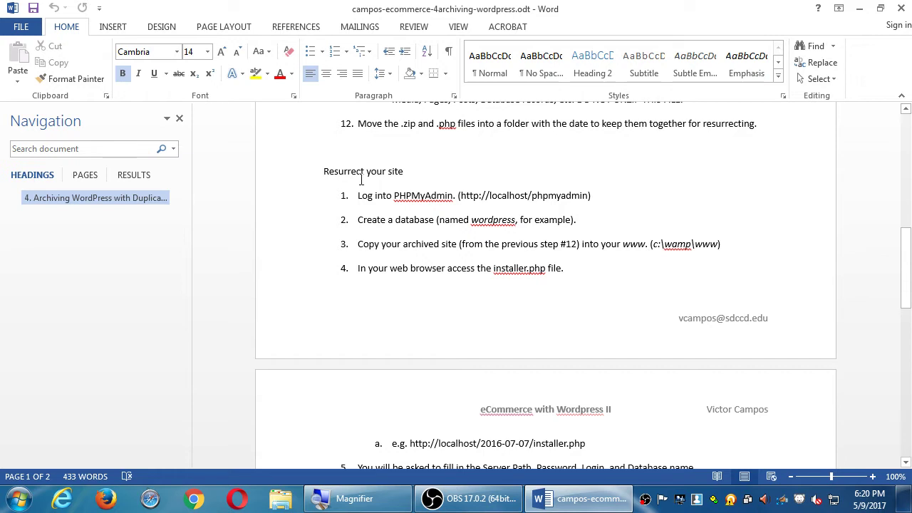
Read through the Resurrect your site steps, then hide Word to reveal the desktop.
scroll(361, 178, down, 1)
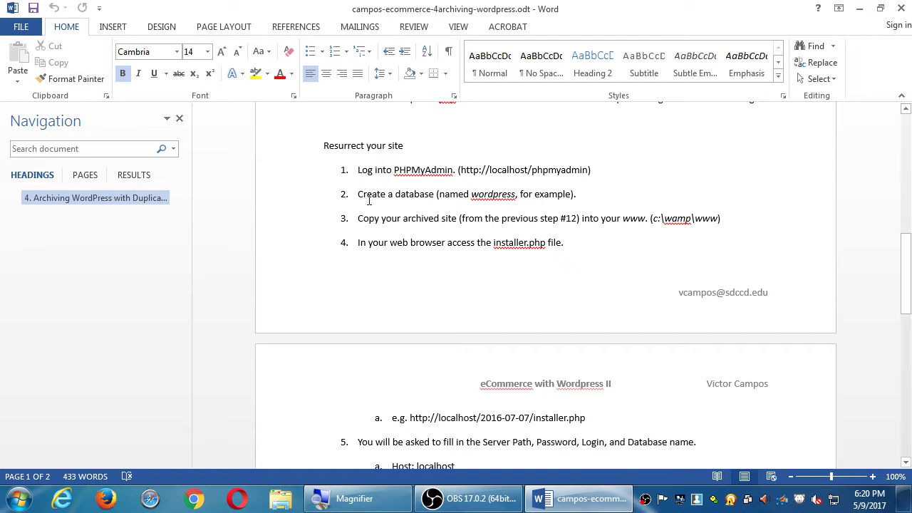
scroll(649, 283, down, 2)
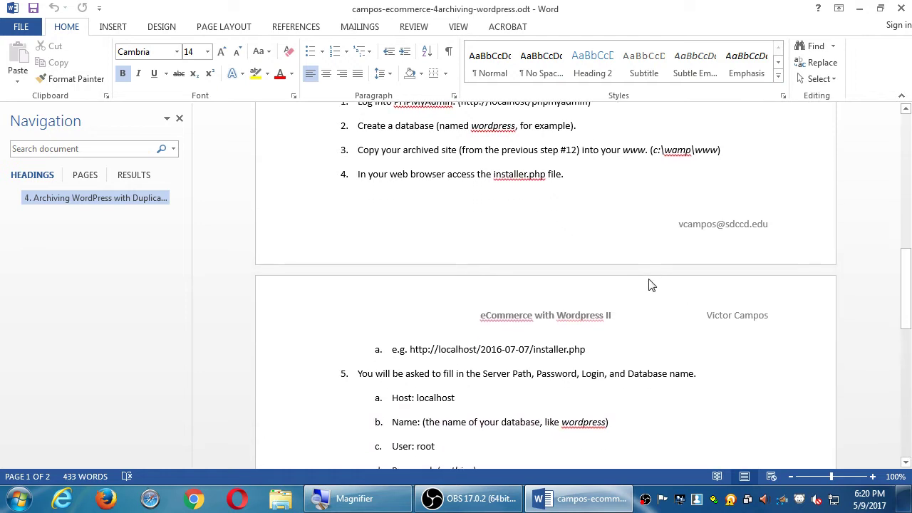
scroll(649, 283, down, 2)
scroll(649, 283, down, 6)
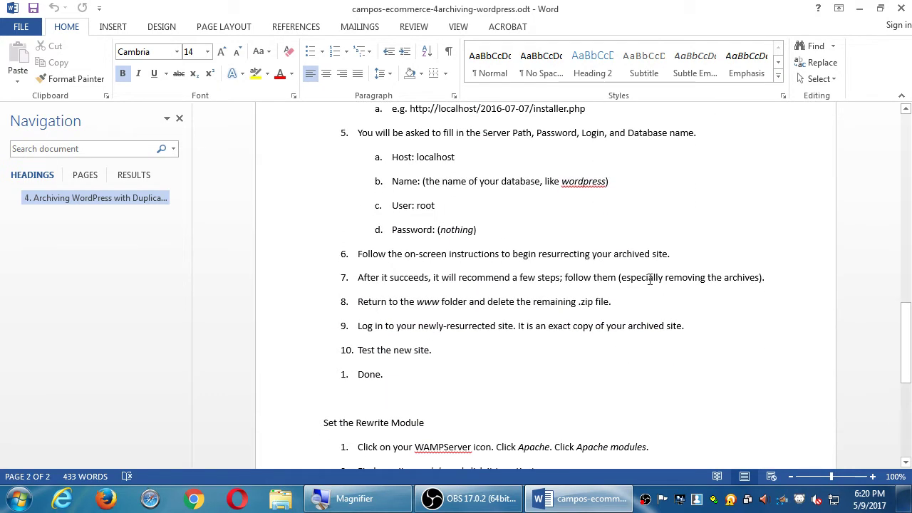
scroll(650, 280, down, 1)
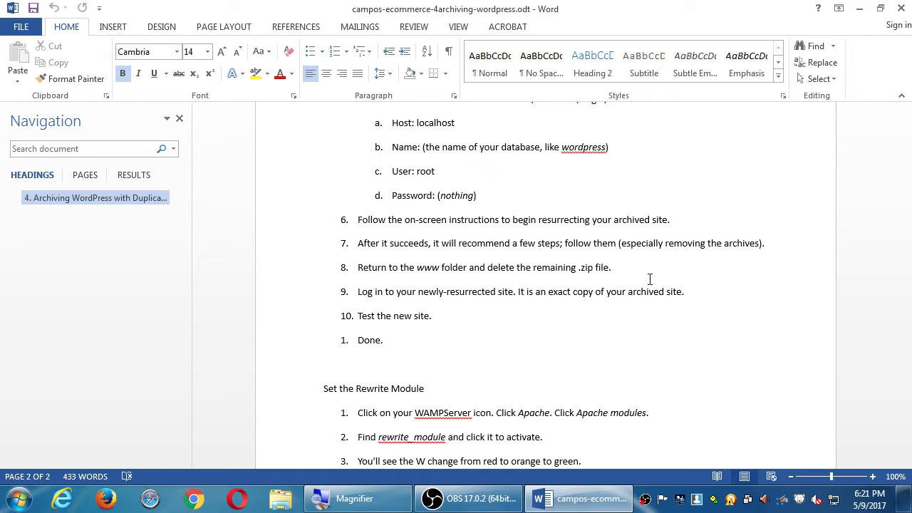
scroll(578, 168, down, 3)
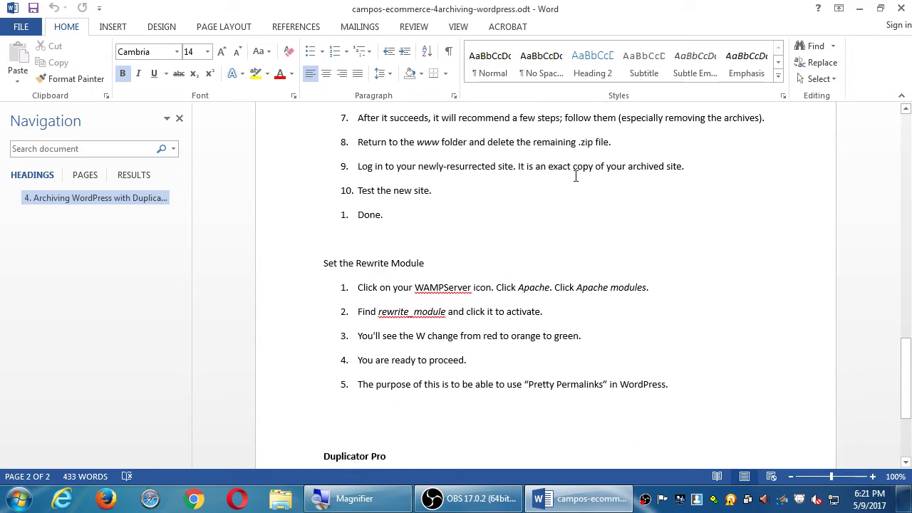
scroll(576, 176, down, 4)
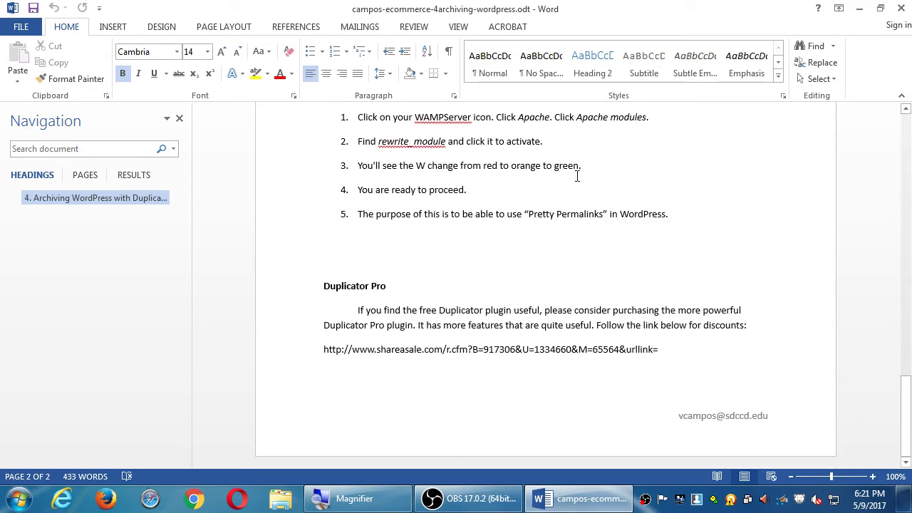
scroll(578, 176, up, 10)
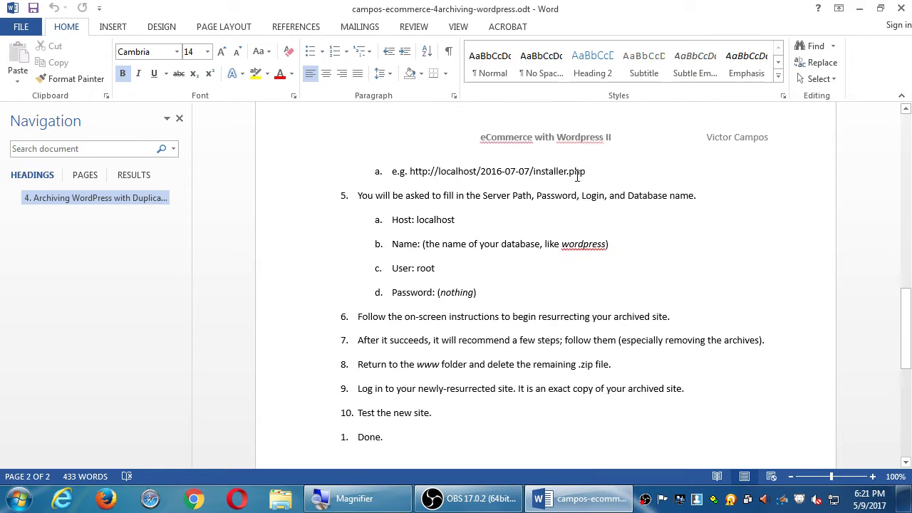
scroll(579, 178, up, 3)
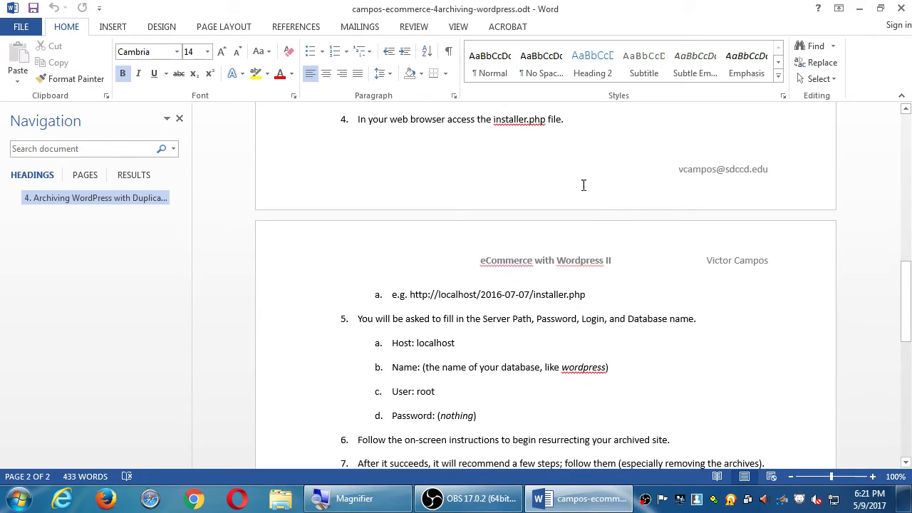
scroll(583, 184, up, 12)
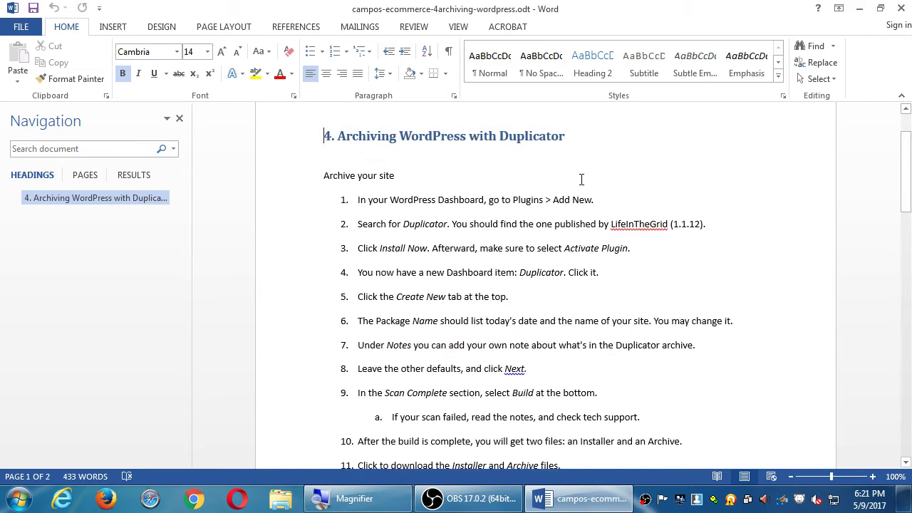
scroll(647, 212, down, 5)
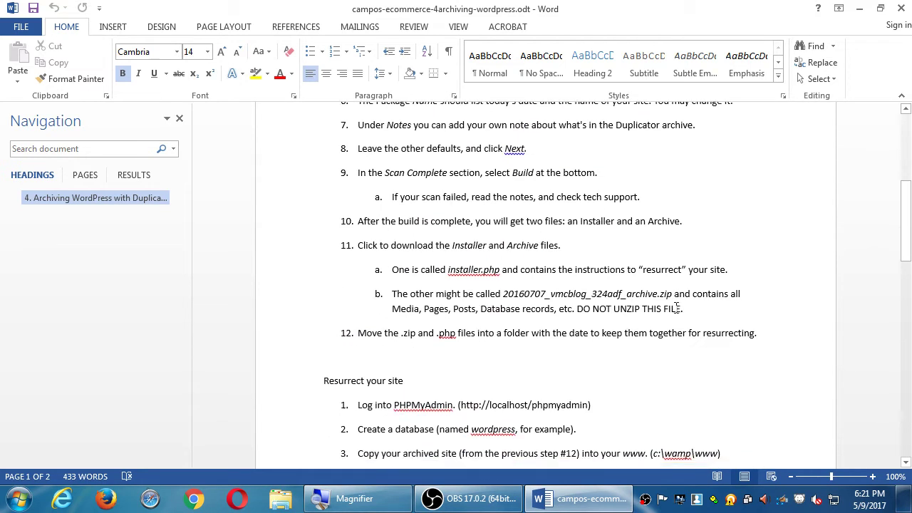
scroll(675, 307, down, 4)
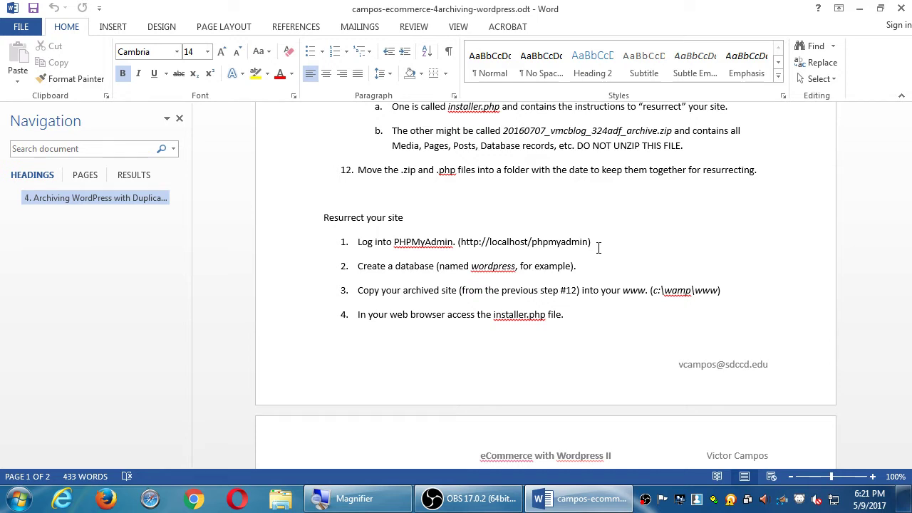
key(super+d)
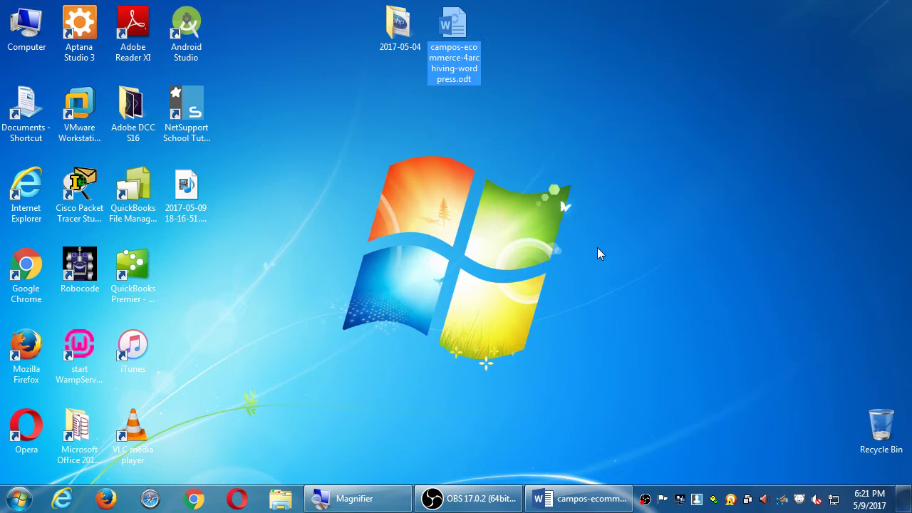
Select the WampServer shortcut, leave the 2017-05-04 folder name unchanged, and open the WampServer tray menu.
click(80, 349)
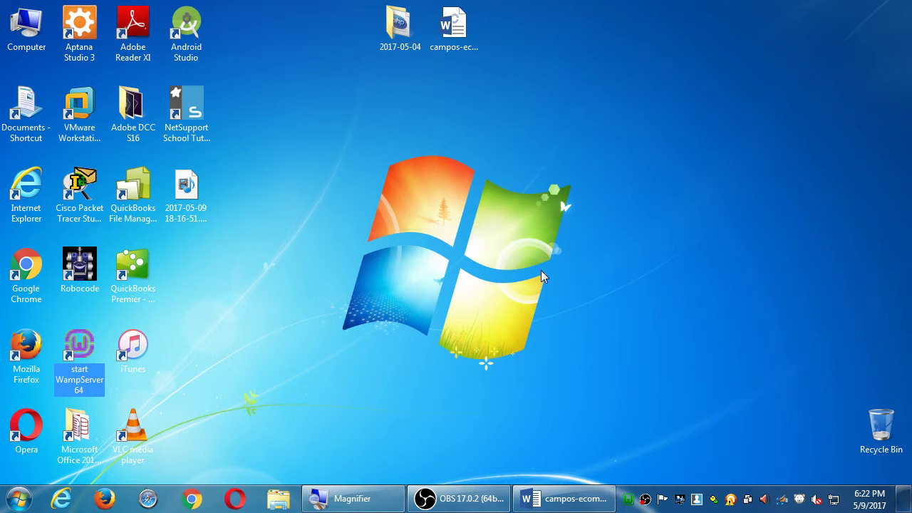
key(super+plus)
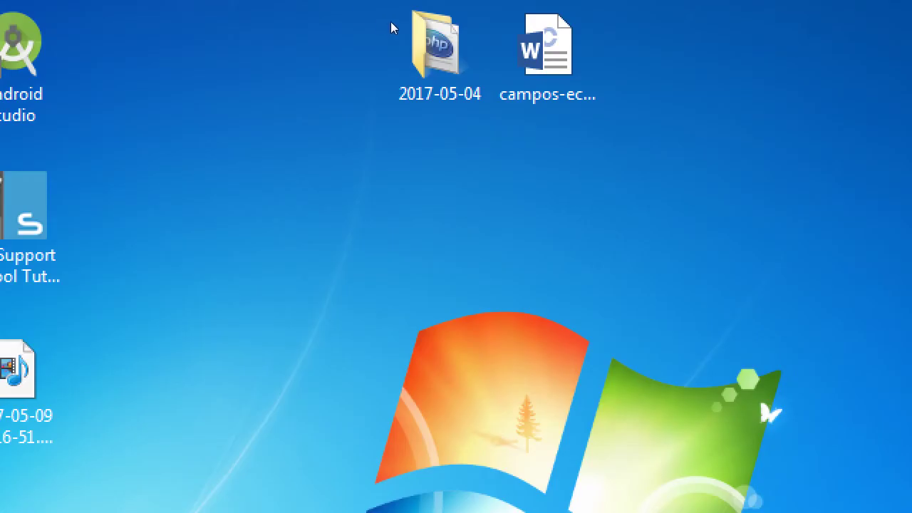
key(F2)
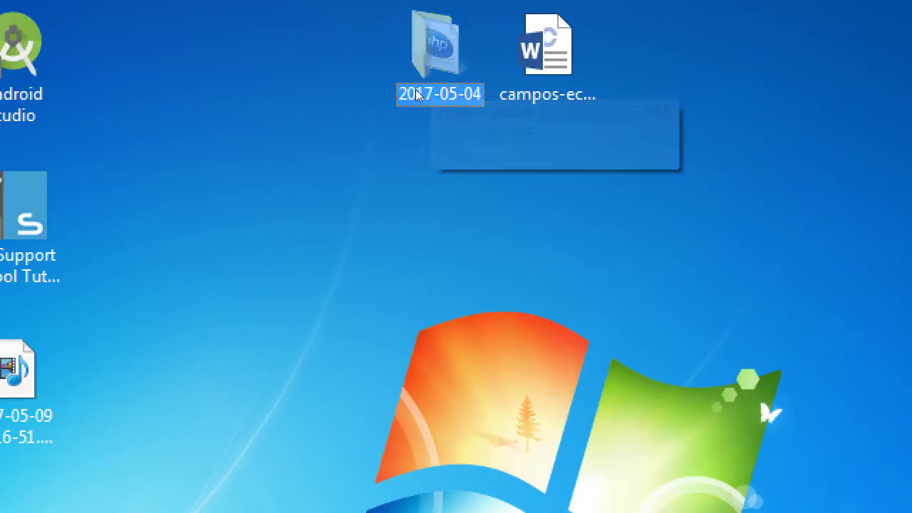
key(super+minus)
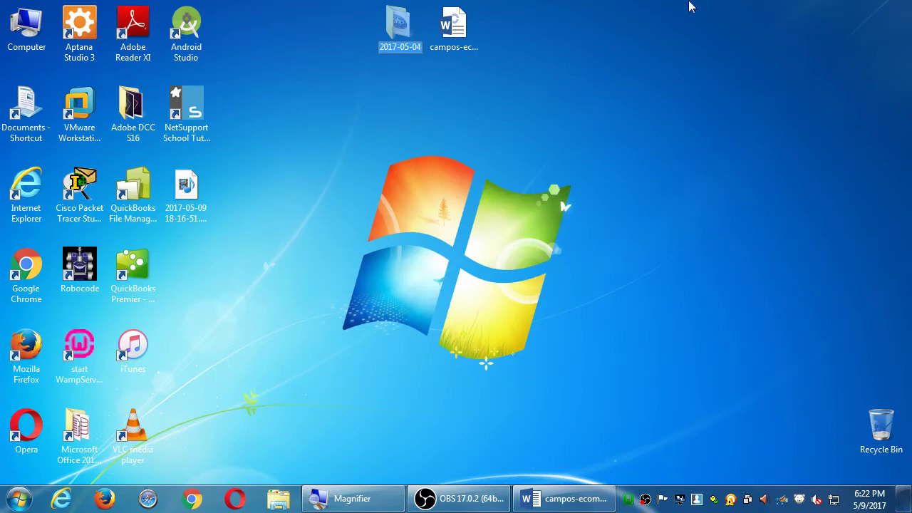
click(627, 499)
click(627, 501)
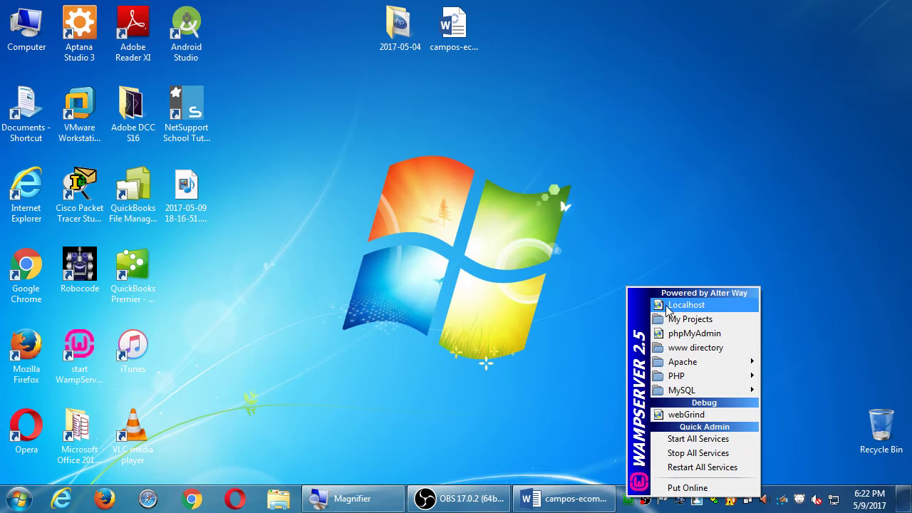
Load the localhost homepage in Opera, close the extra tab, and return to Opera from Word.
click(667, 306)
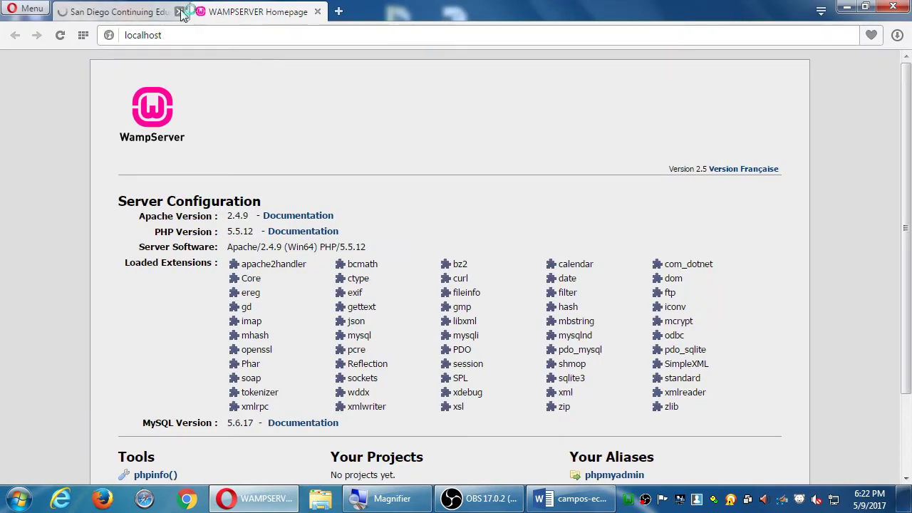
click(179, 12)
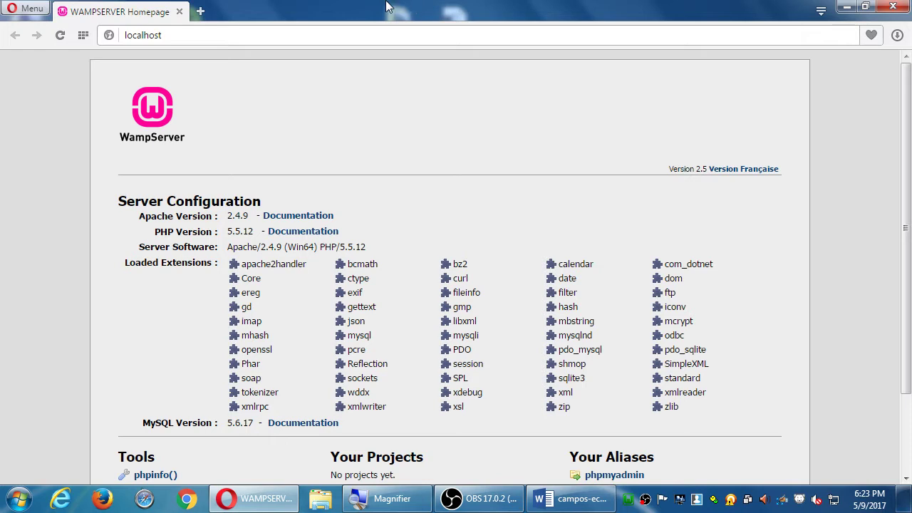
click(596, 503)
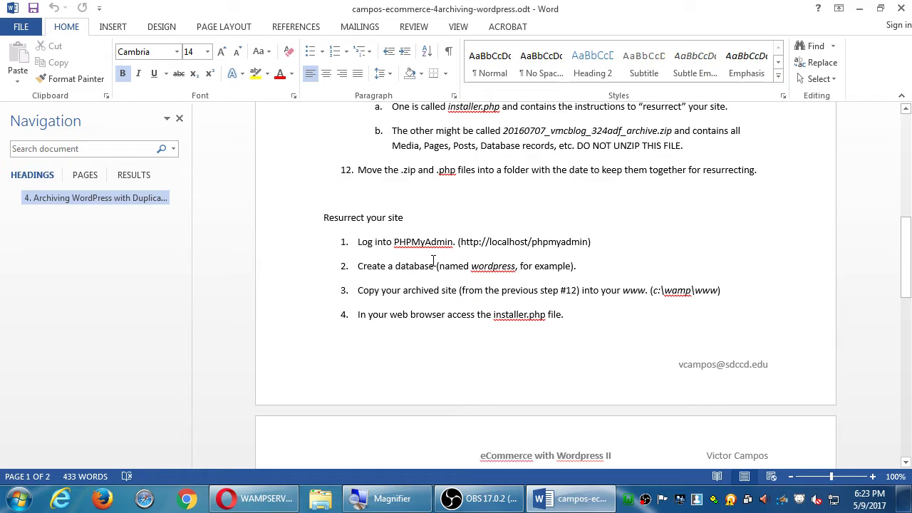
key(alt+Tab)
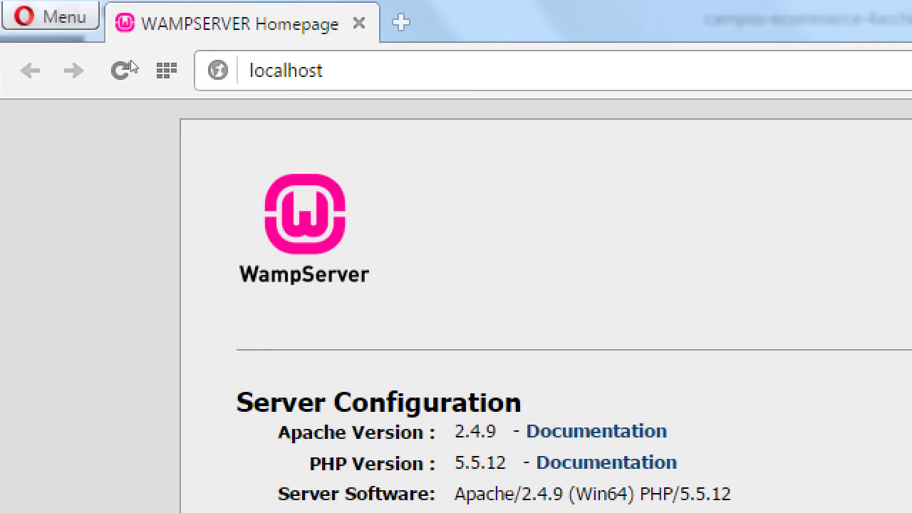
Append /phpmyadmin to the localhost address and load it.
click(209, 37)
key(End)
text(/phpmyadmin)
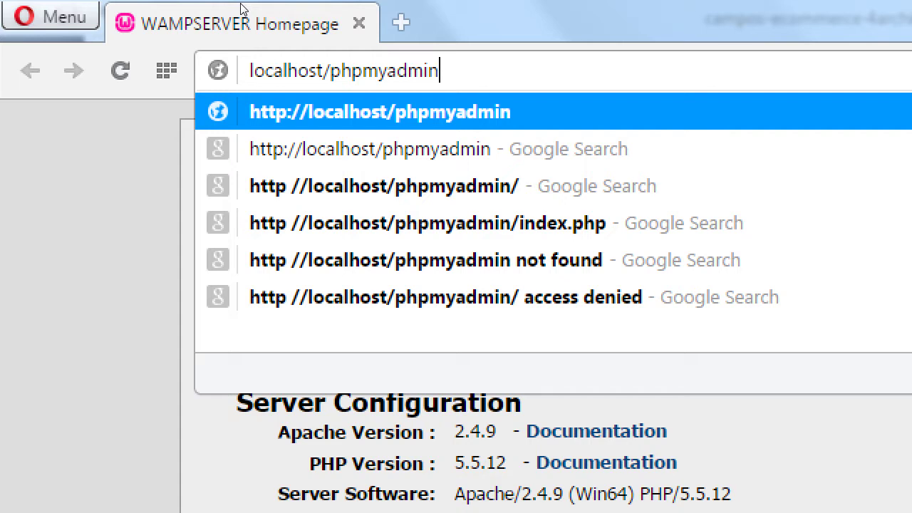
key(Return)
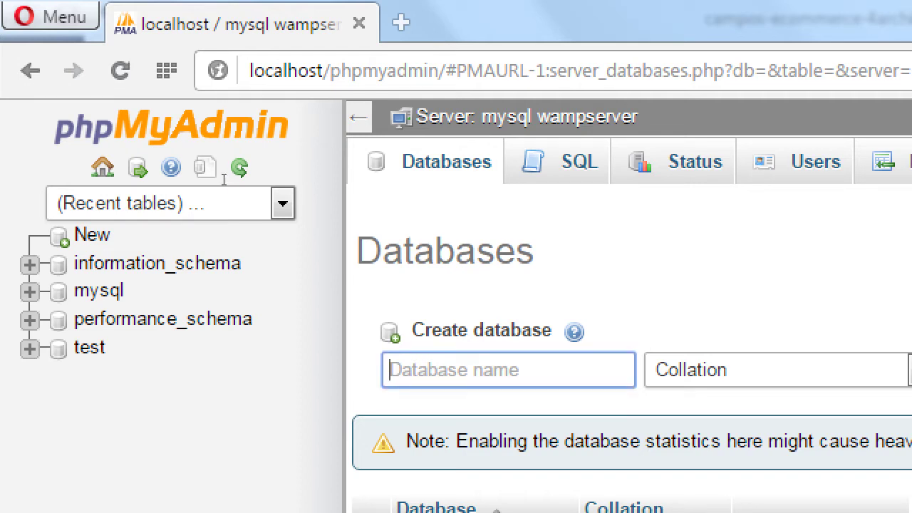
Create a database named wordpress in phpMyAdmin, then bring the Word instructions forward.
text(wor)
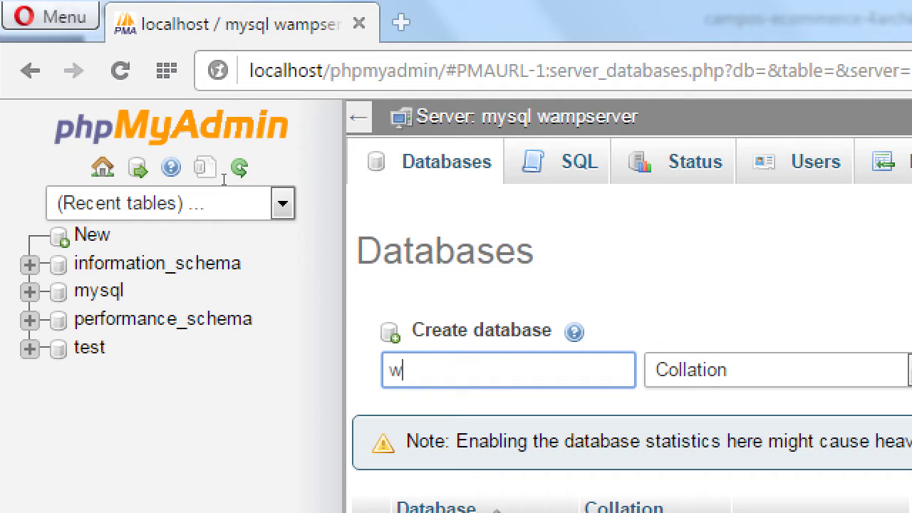
text(dpress)
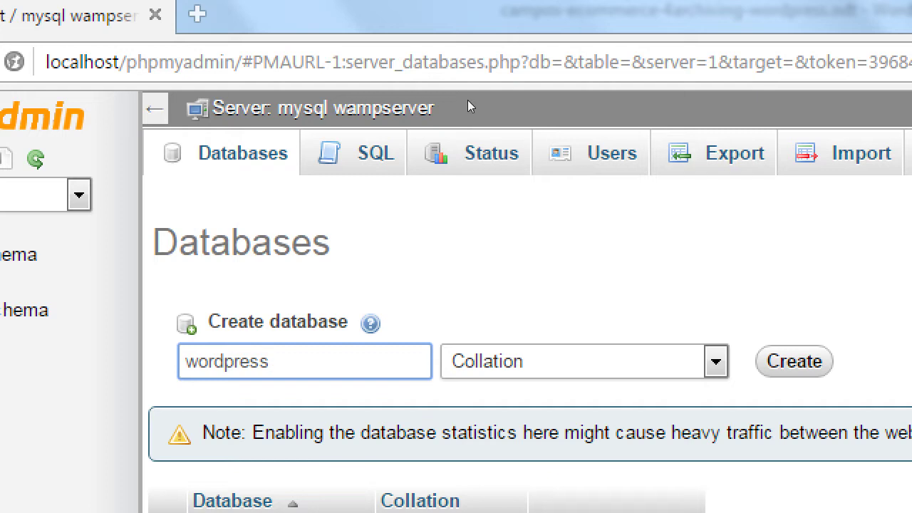
key(Return)
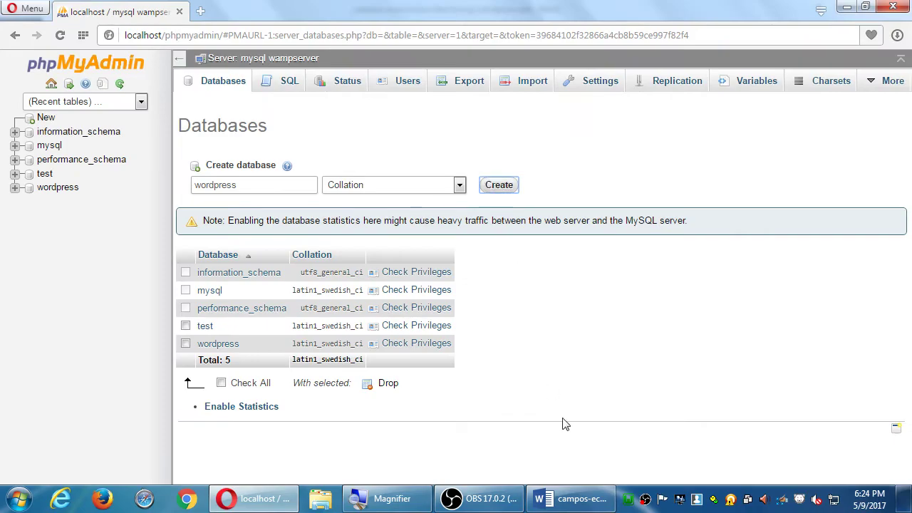
click(571, 499)
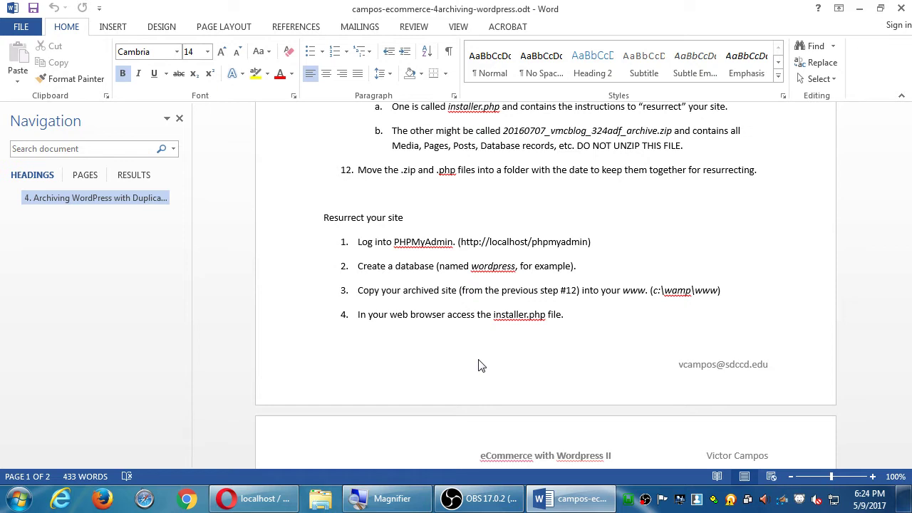
Minimize Word and then the Opera phpMyAdmin window to reveal the desktop.
click(860, 9)
click(846, 7)
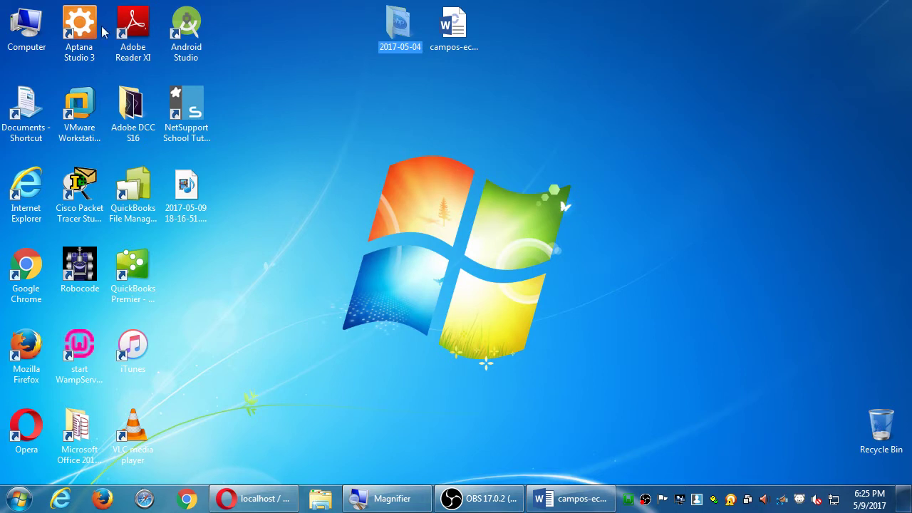
Browse from Computer through Local Disk (C:) and wamp into the www folder.
double_click(23, 30)
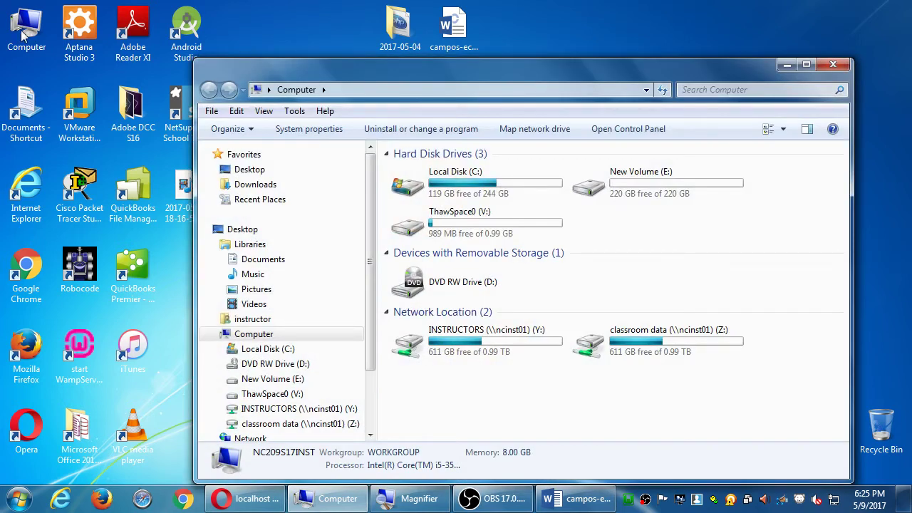
double_click(415, 190)
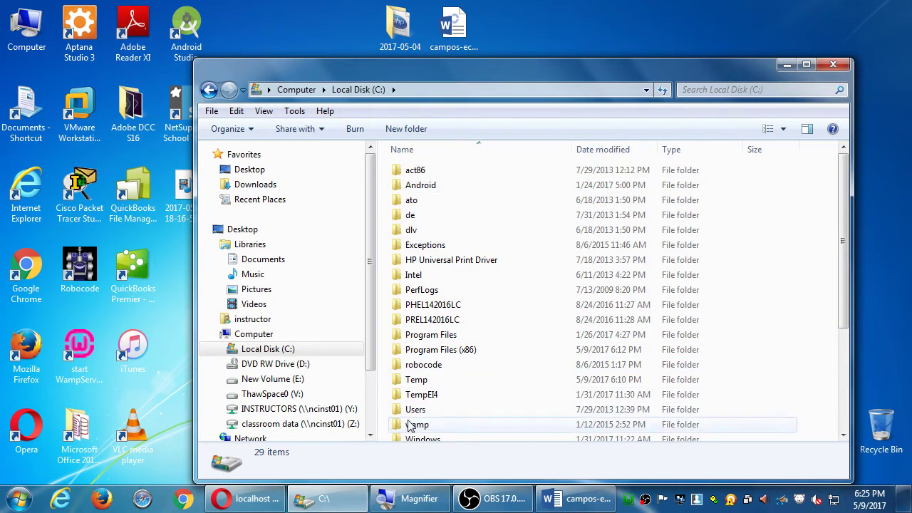
click(411, 425)
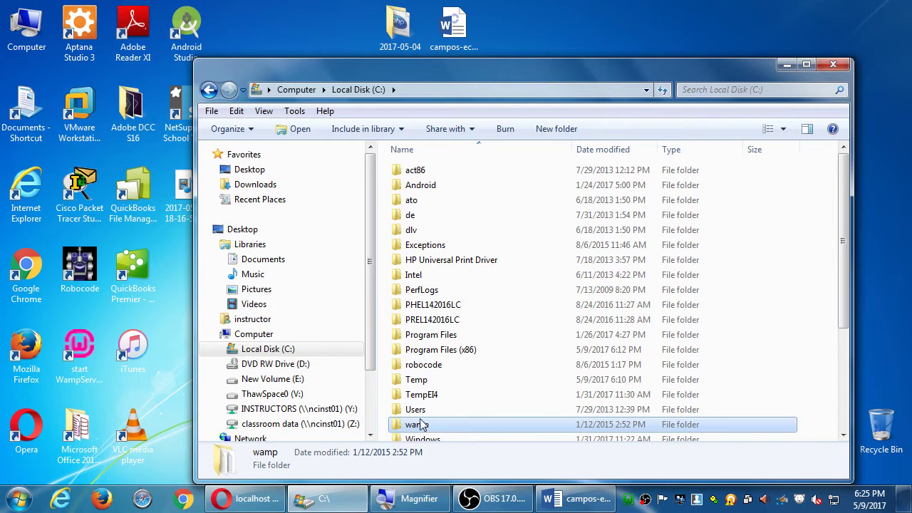
double_click(421, 424)
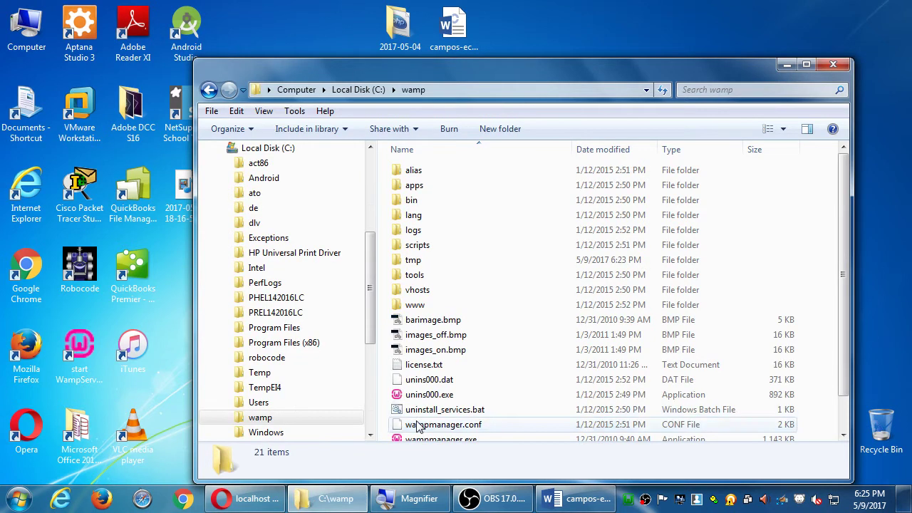
double_click(419, 309)
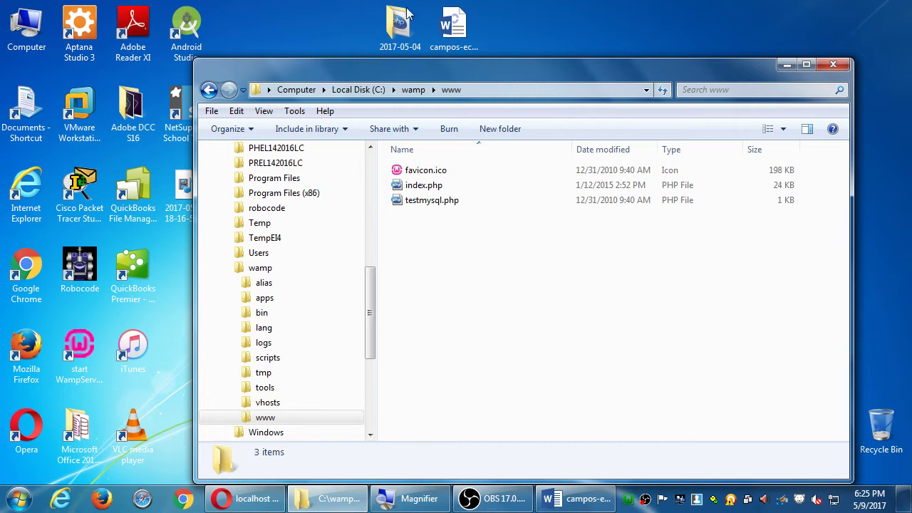
Copy the 2017-05-04 desktop folder into C:\wamp\www and bring Word's notes back.
drag(407, 12, 552, 289)
click(555, 291)
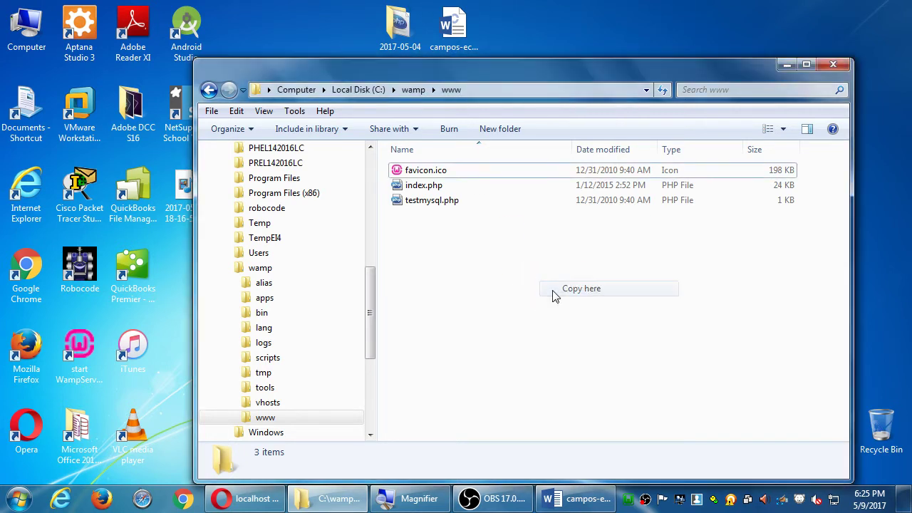
click(576, 491)
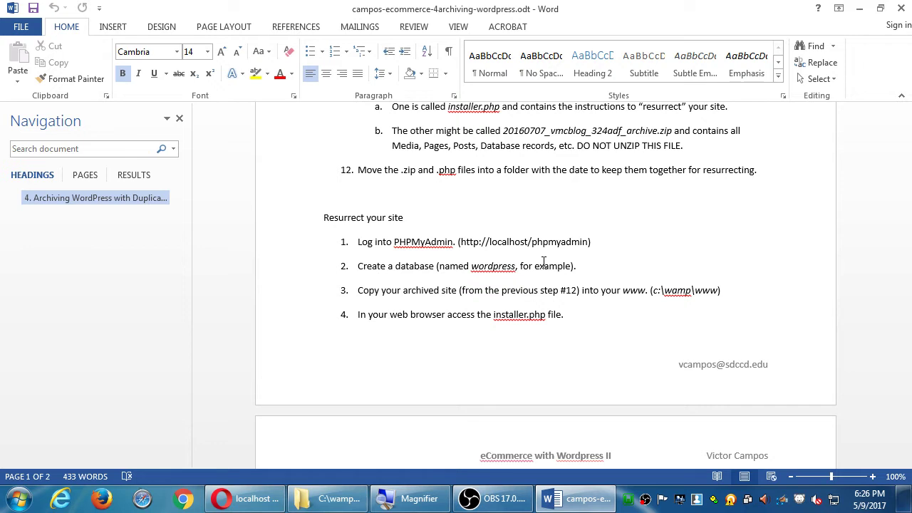
Open the copied 2017-05-04 folder, read ahead in the Word notes, then return to Explorer.
click(362, 507)
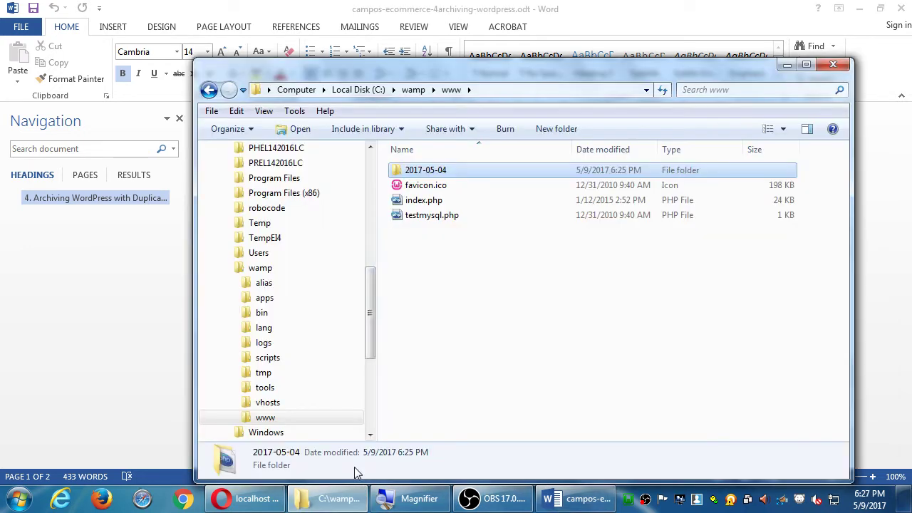
double_click(400, 176)
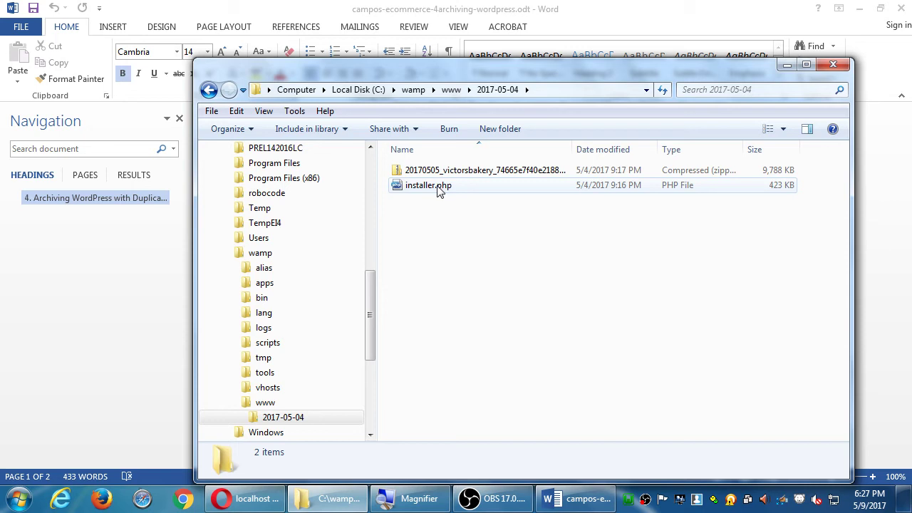
click(491, 6)
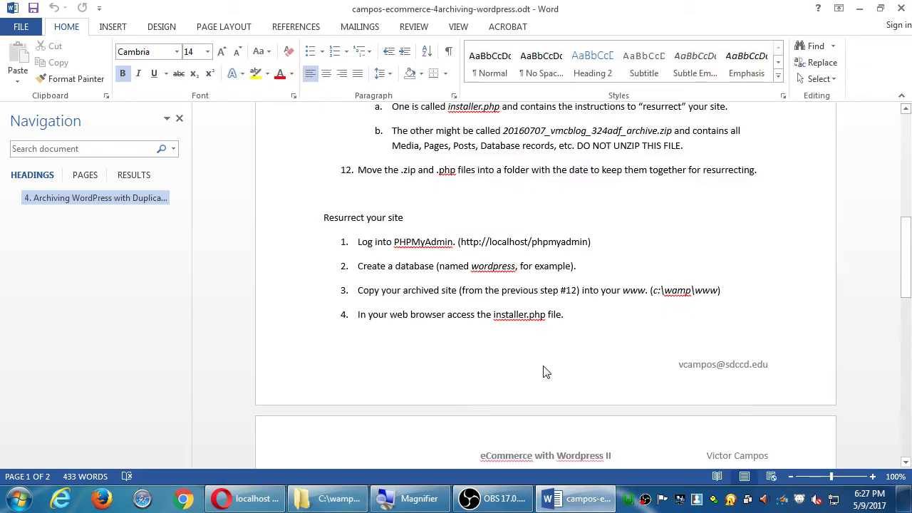
scroll(510, 369, down, 1)
scroll(511, 369, down, 2)
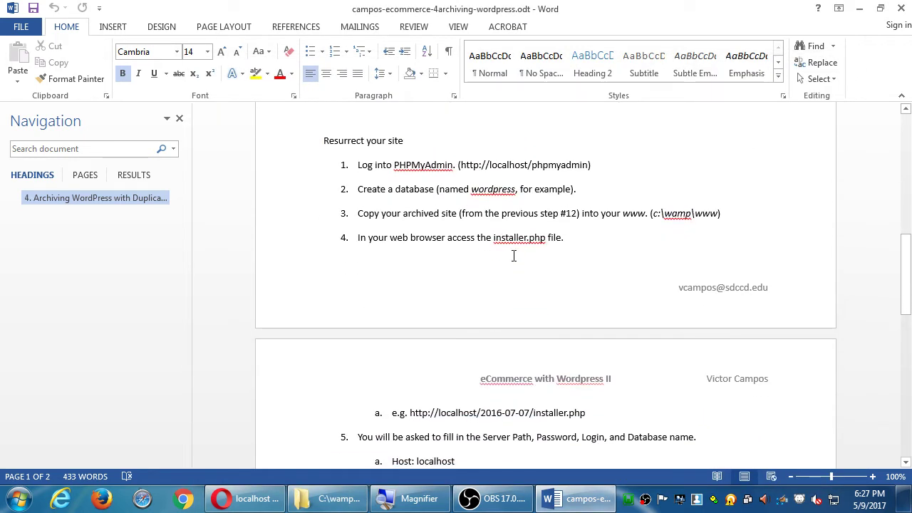
scroll(513, 255, down, 1)
scroll(516, 257, down, 1)
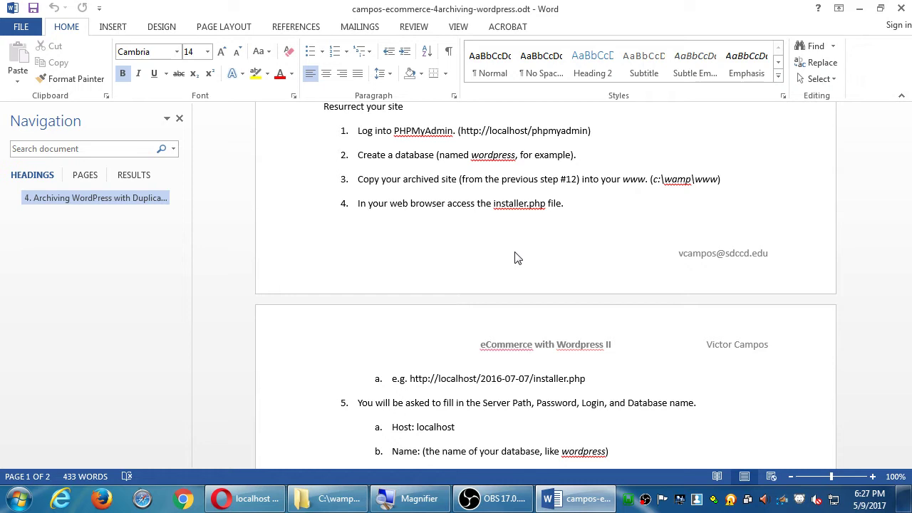
key(alt+Tab)
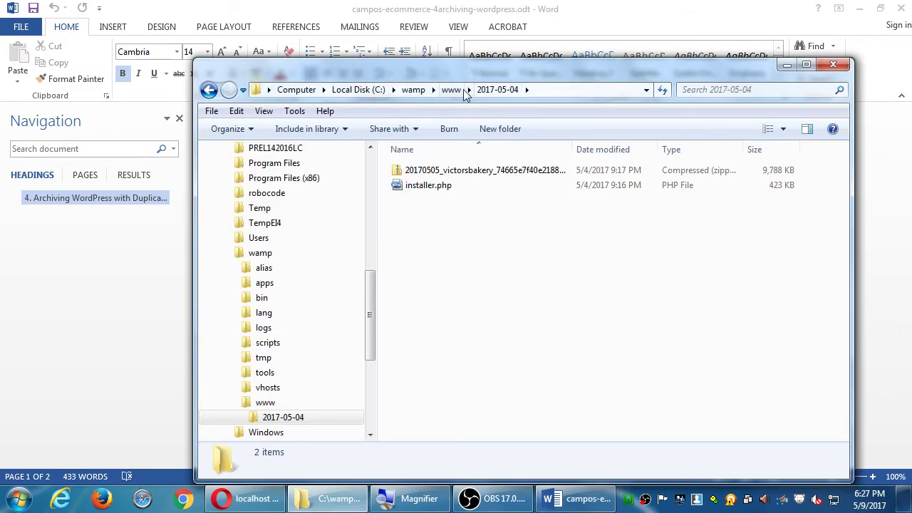
Return Explorer to C:\wamp\www, dock it on the right, and bring Opera's phpMyAdmin forward.
click(456, 89)
drag(453, 71, 859, 85)
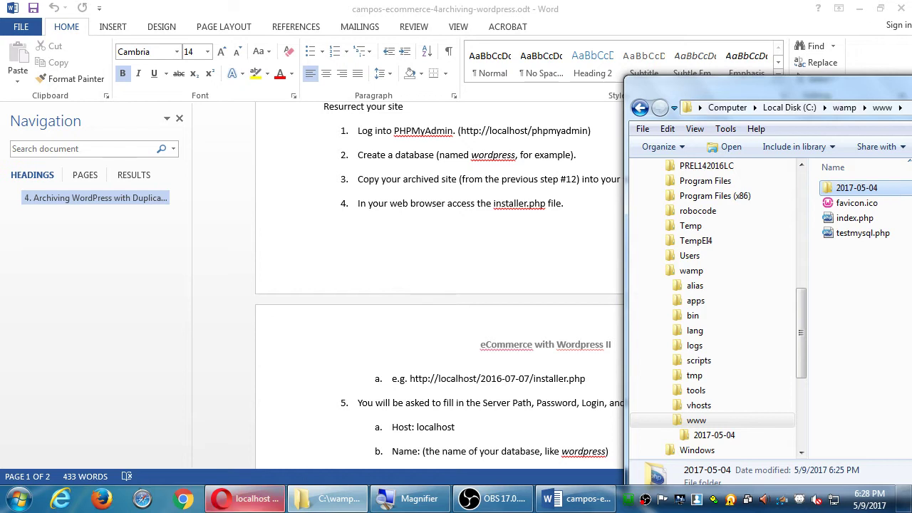
click(240, 503)
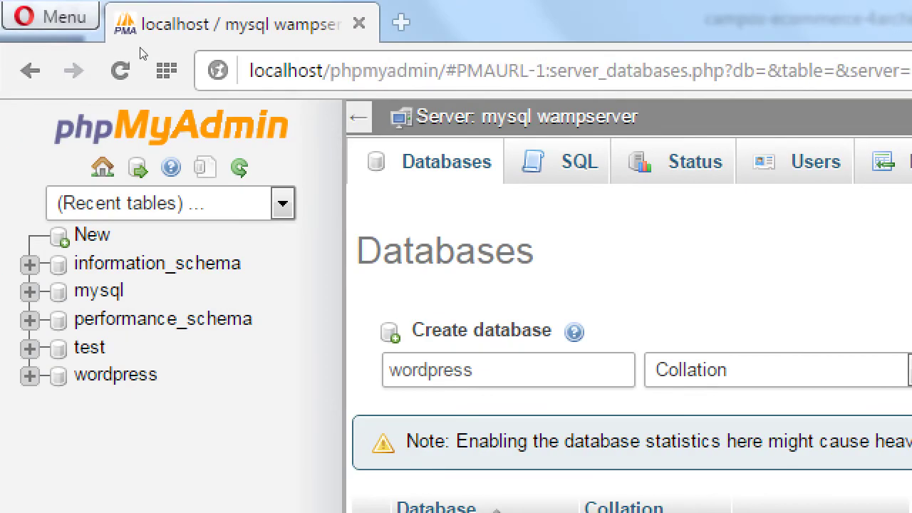
Replace the Opera address with localhost/2017-05-04/installer.php.
key(ctrl+l)
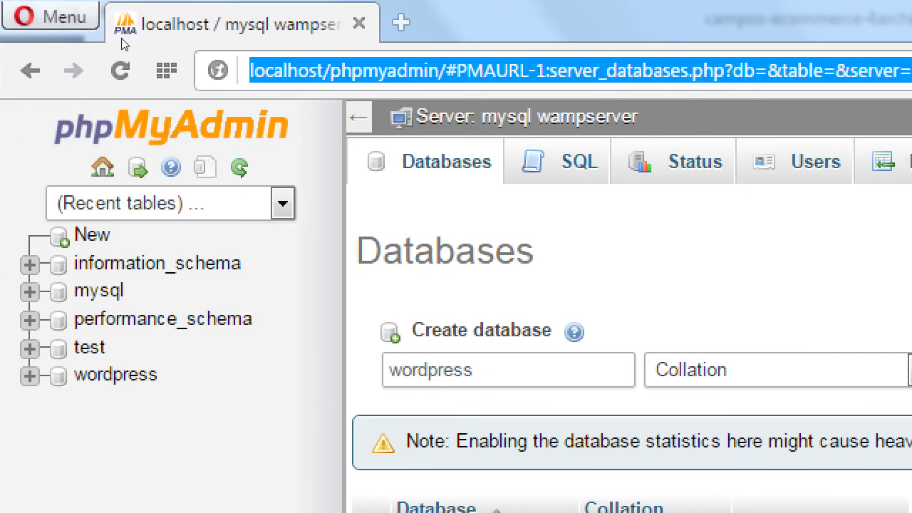
key(BackSpace)
text(loca)
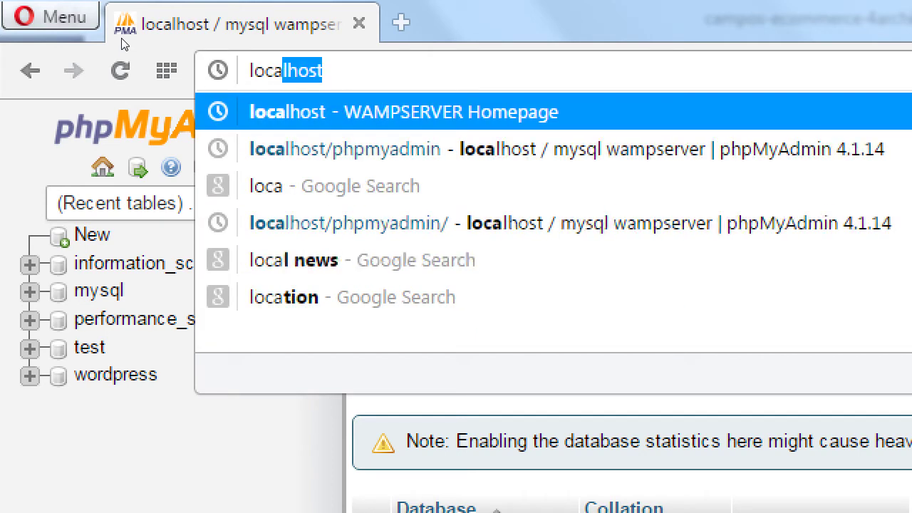
text(lhost/2017)
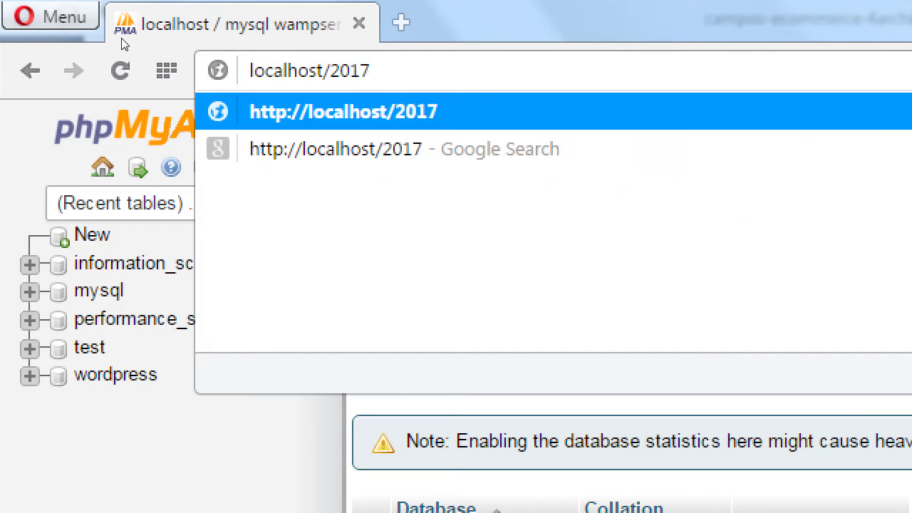
text(-05-)
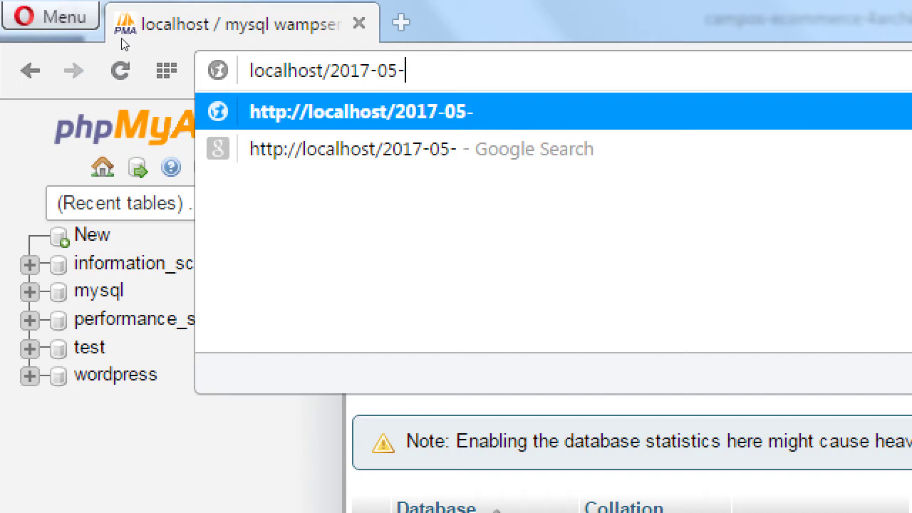
text(04/i)
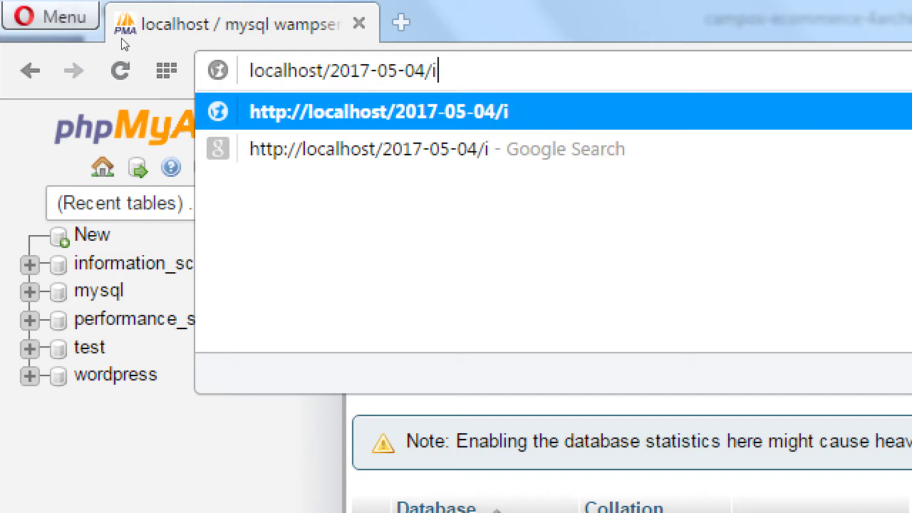
text(nstaller.php)
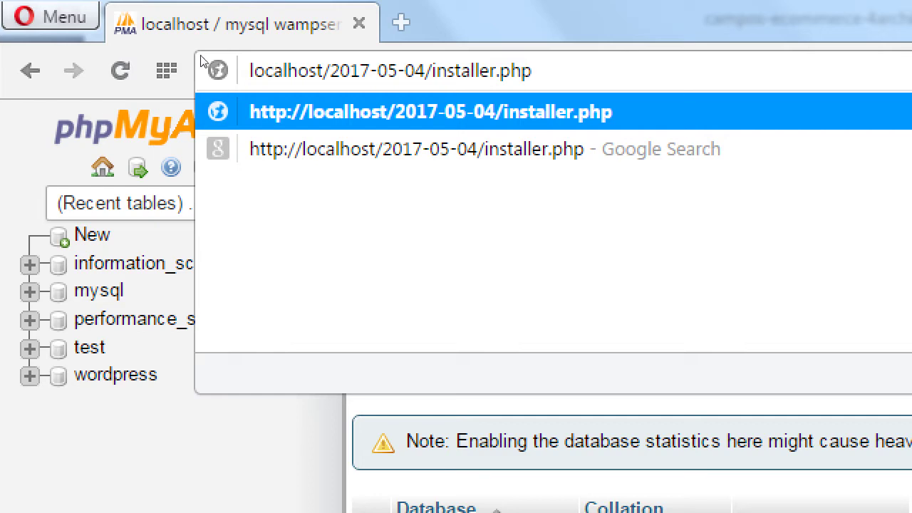
Highlight the 2017-05-04 folder name within the typed address.
key(Left)
key(Left)
key(Left)
key(Left)
key(Left)
key(Left)
key(Left)
key(Left)
key(Left)
key(Left)
key(Left)
key(Left)
key(Left)
key(Left)
key(shift+Left)
key(shift+Left)
key(shift+Left)
key(shift+Left)
key(shift+Left)
key(shift+Left)
key(shift+Left)
key(shift+Left)
key(shift+Left)
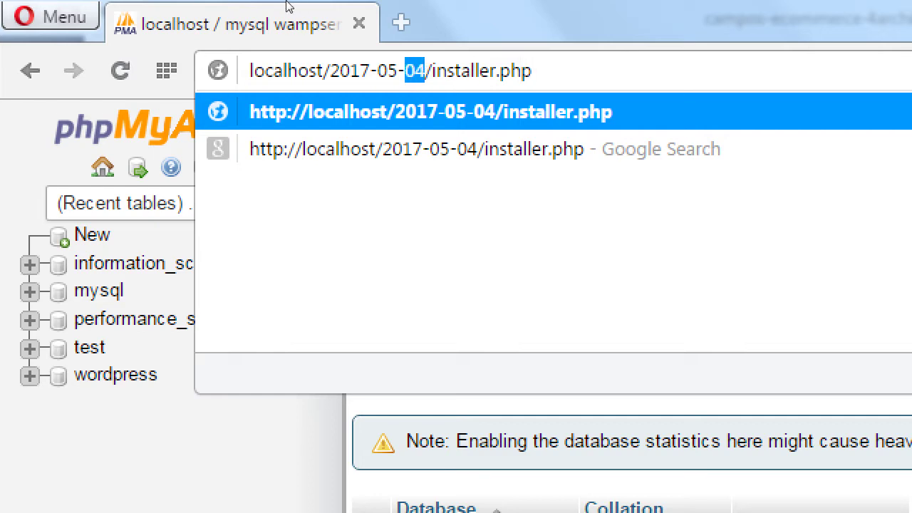
key(shift+Left)
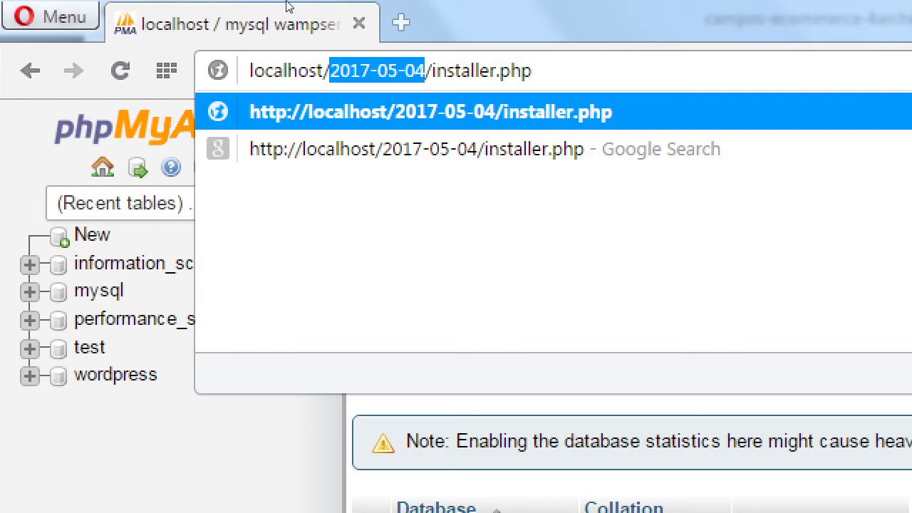
key(Right)
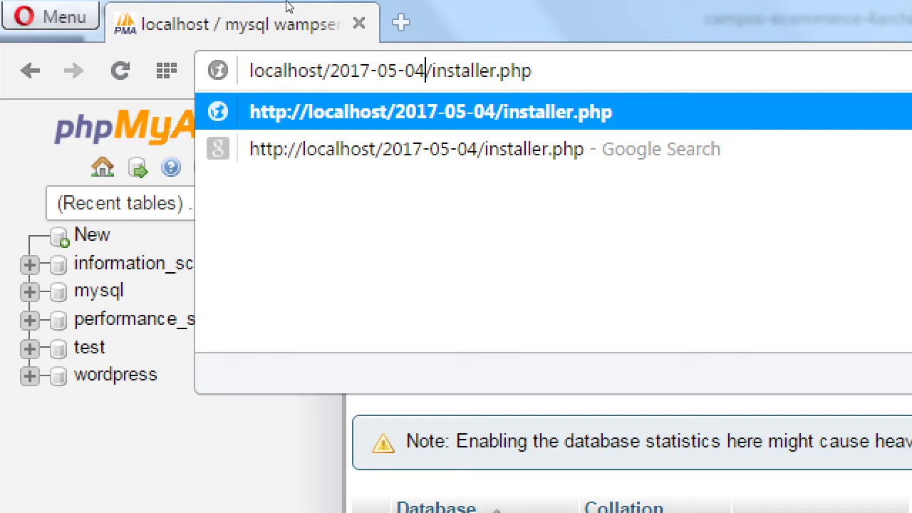
key(shift+Left)
key(shift+Left)
key(shift+Left)
key(shift+Left)
key(shift+Left)
key(shift+Left)
key(shift+Left)
key(shift+Left)
key(shift+Left)
key(shift+Left)
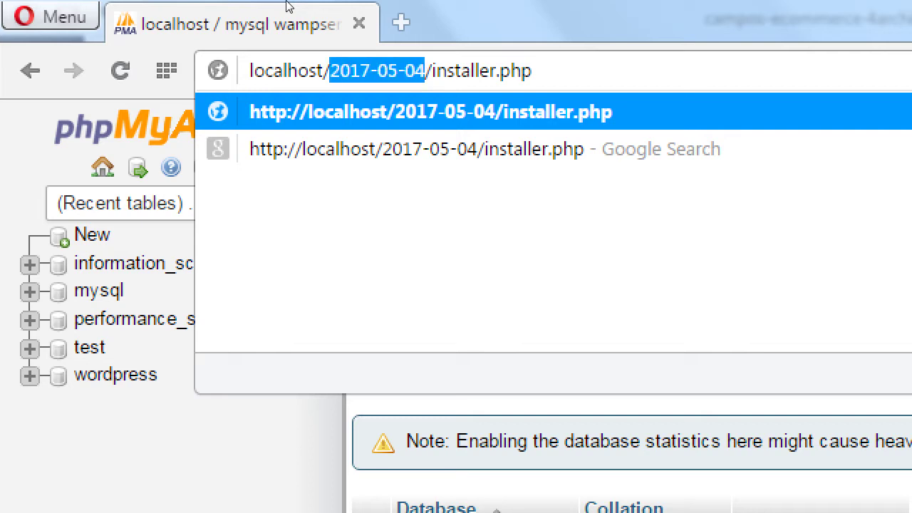
Deselect the address and load localhost/2017-05-04/installer.php.
key(End)
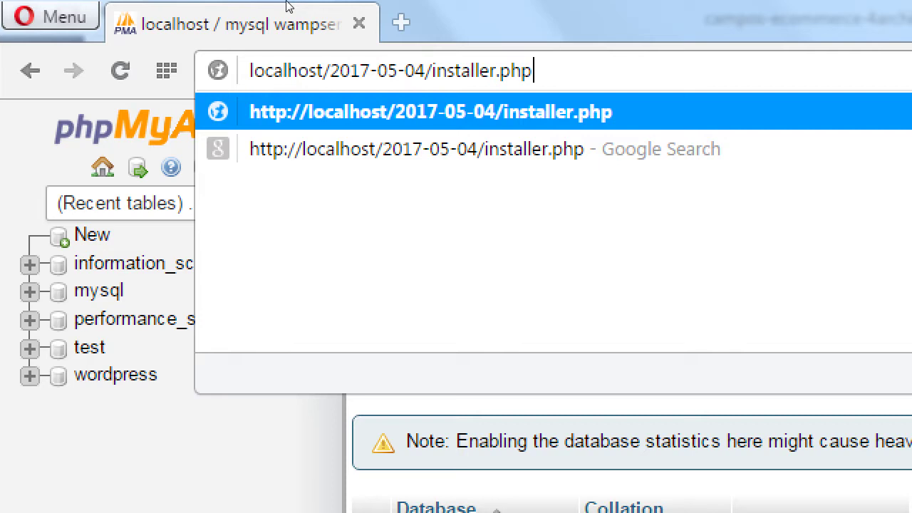
key(Return)
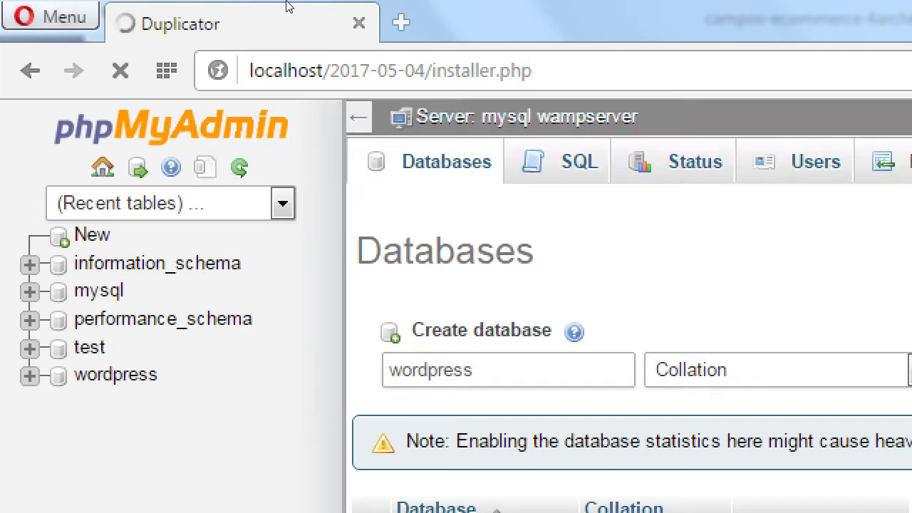
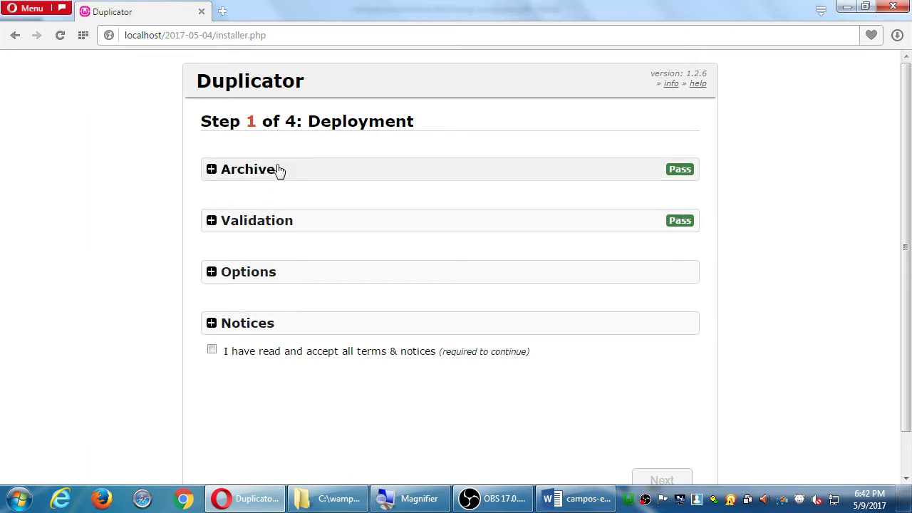
Review the Notices section and leave 'I have read and accept all terms & notices' ticked.
scroll(332, 339, down, 1)
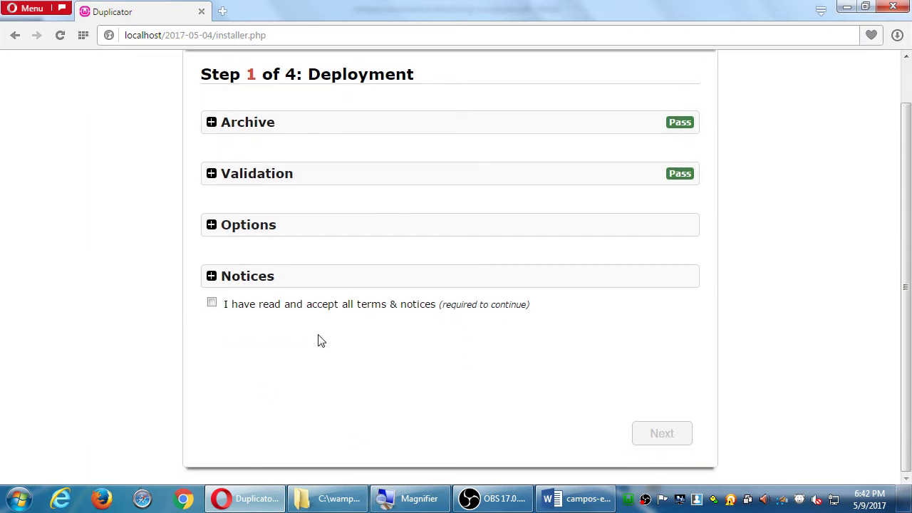
scroll(280, 340, up, 1)
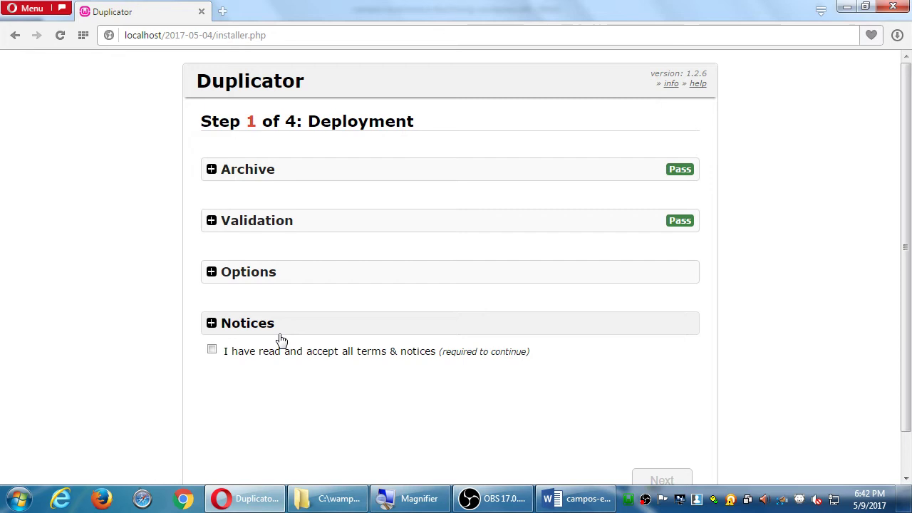
click(212, 352)
scroll(212, 354, down, 1)
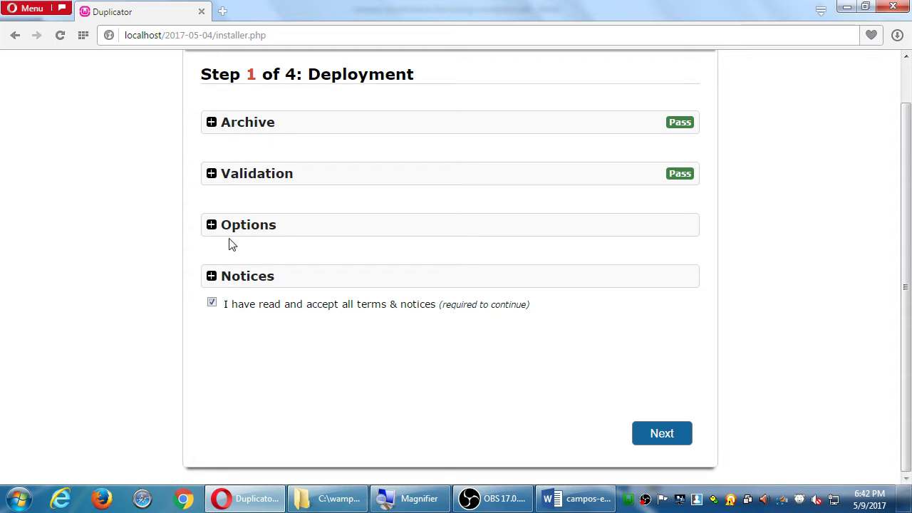
click(267, 277)
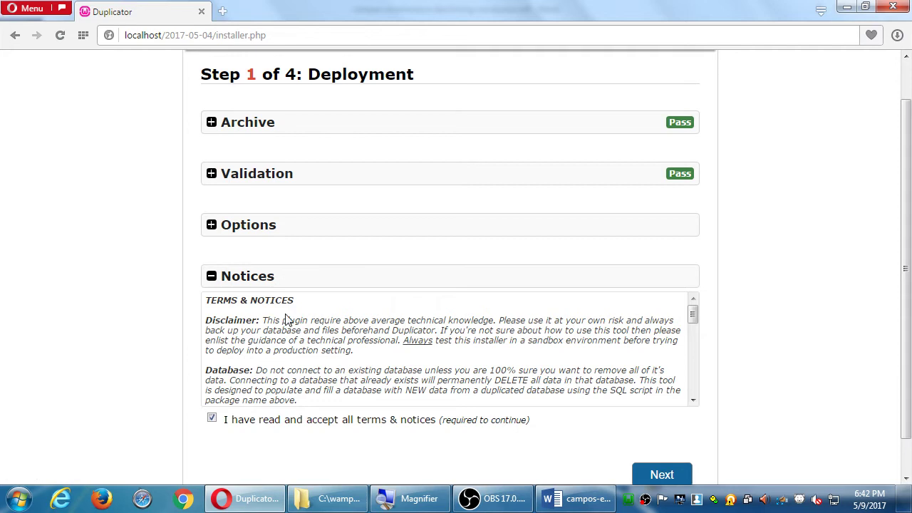
drag(250, 330, 342, 321)
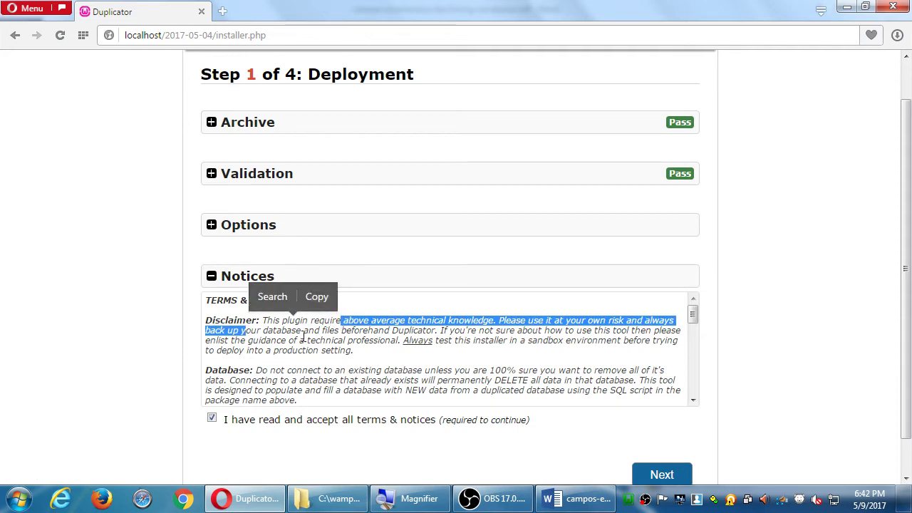
click(303, 337)
click(253, 283)
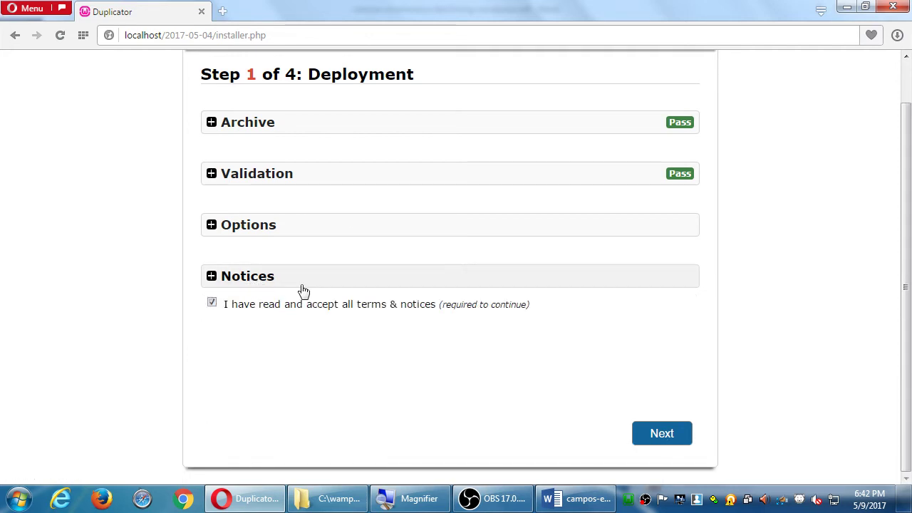
click(212, 304)
click(213, 304)
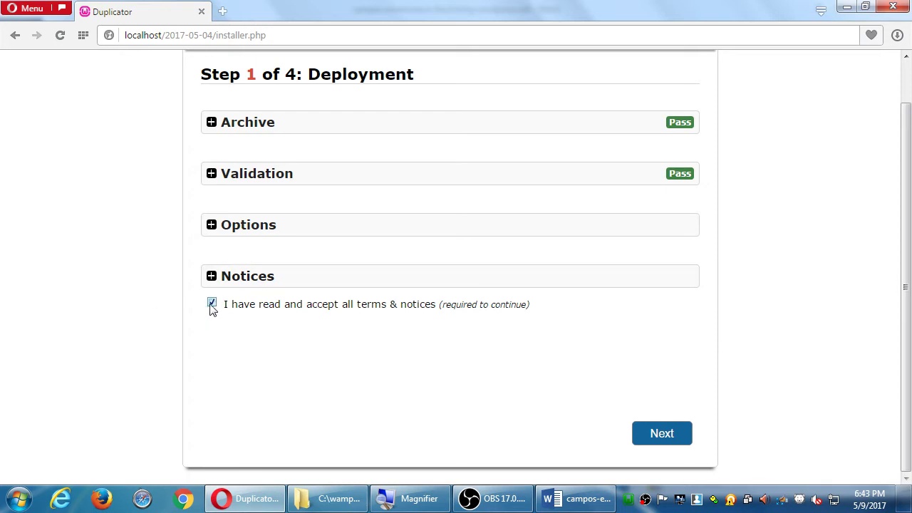
Deploy the archive files through to Step 2 of 4: Install Database, then switch to the Word instructions.
click(648, 434)
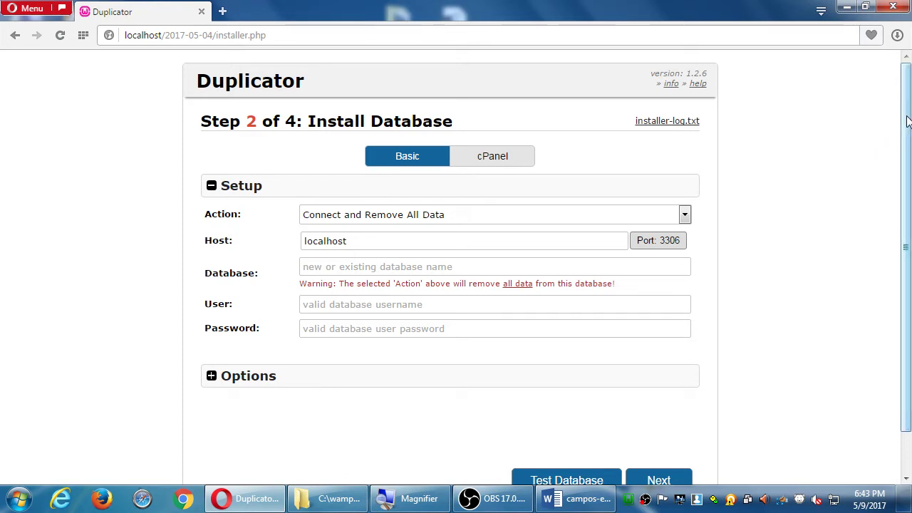
scroll(908, 136, down, 1)
click(598, 497)
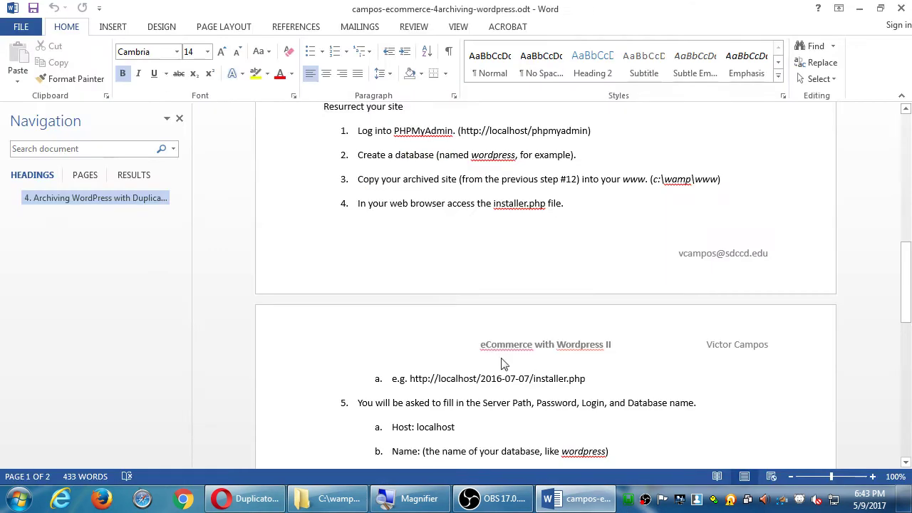
Read steps 5–10 in the Word instructions for the database settings, then return to the installer.
scroll(465, 369, down, 4)
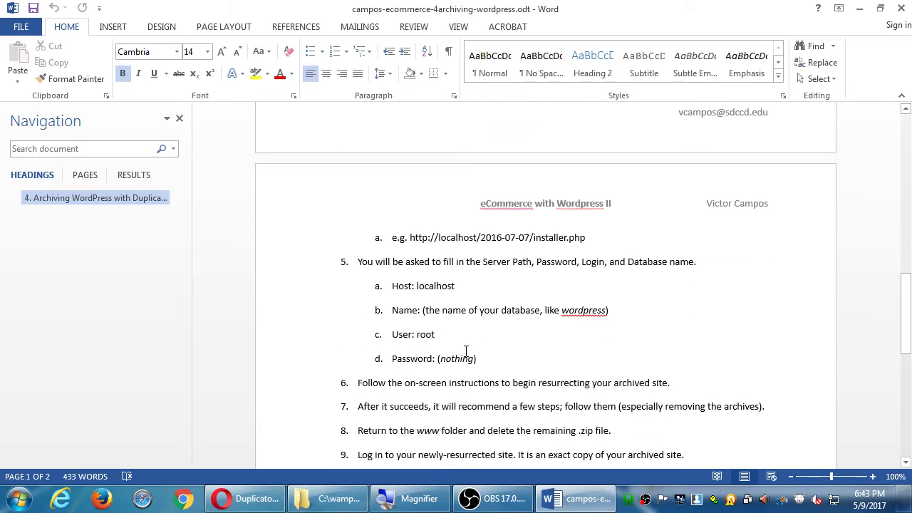
scroll(465, 329, down, 1)
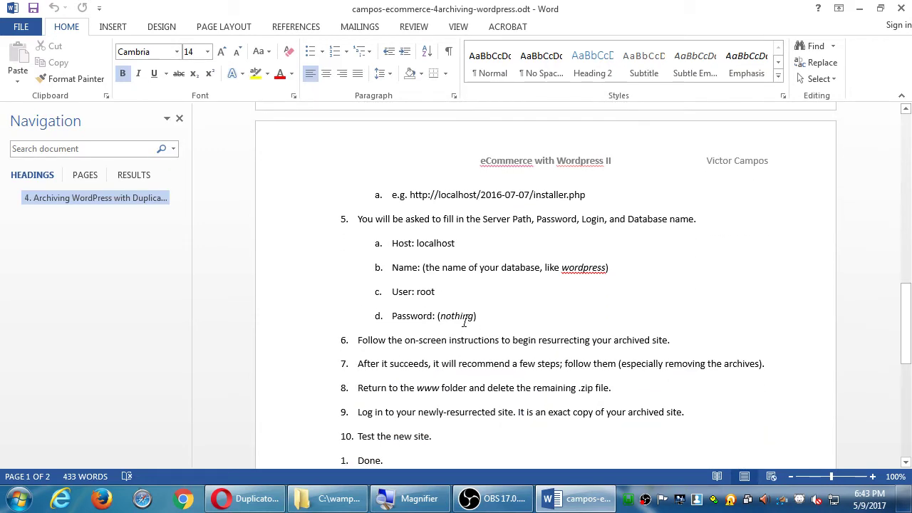
click(860, 8)
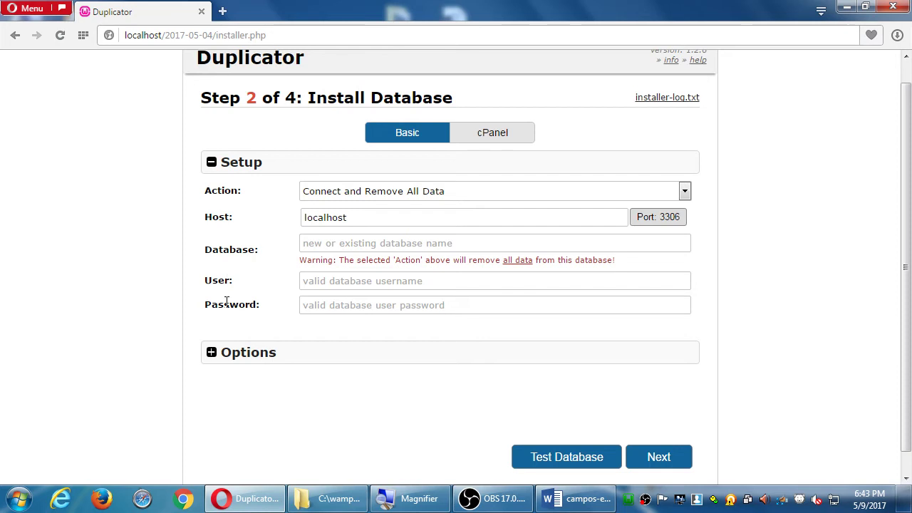
Enter database 'wordpress' and user 'root', then run Test Database until it reports Success.
click(336, 246)
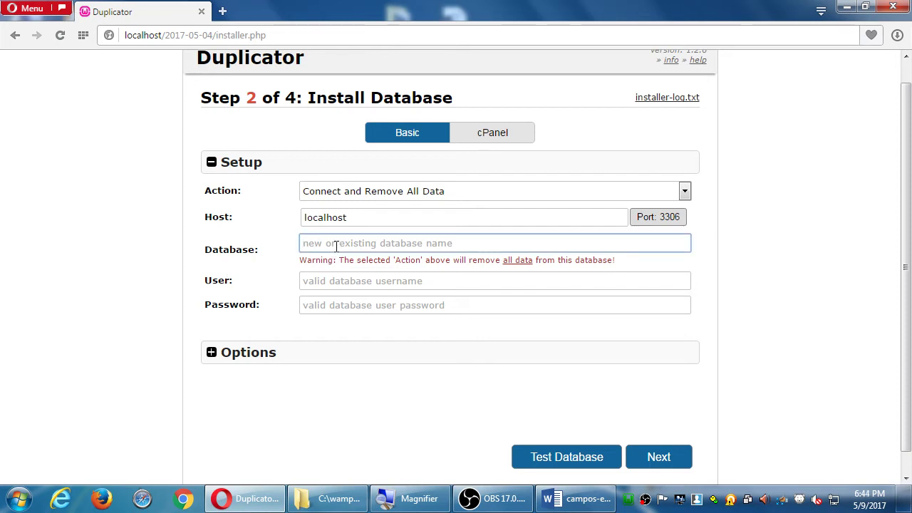
text(wordpr)
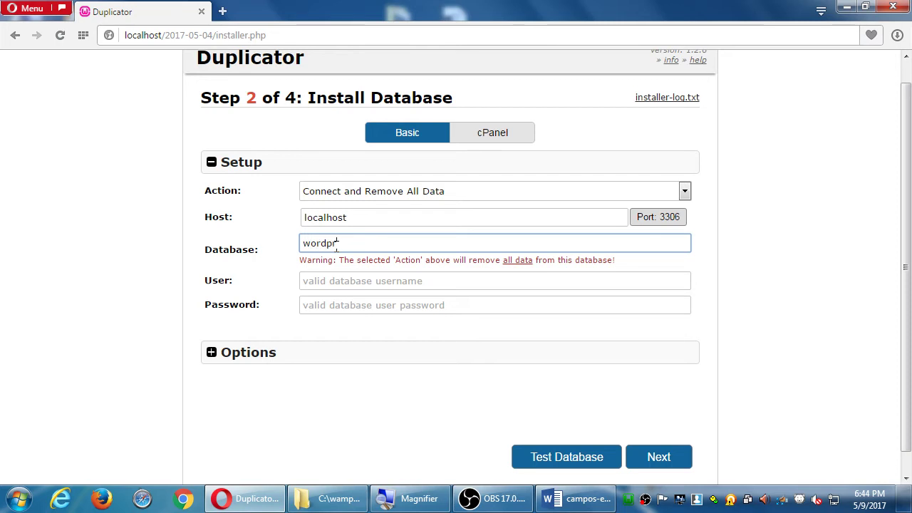
text(ess)
key(Tab)
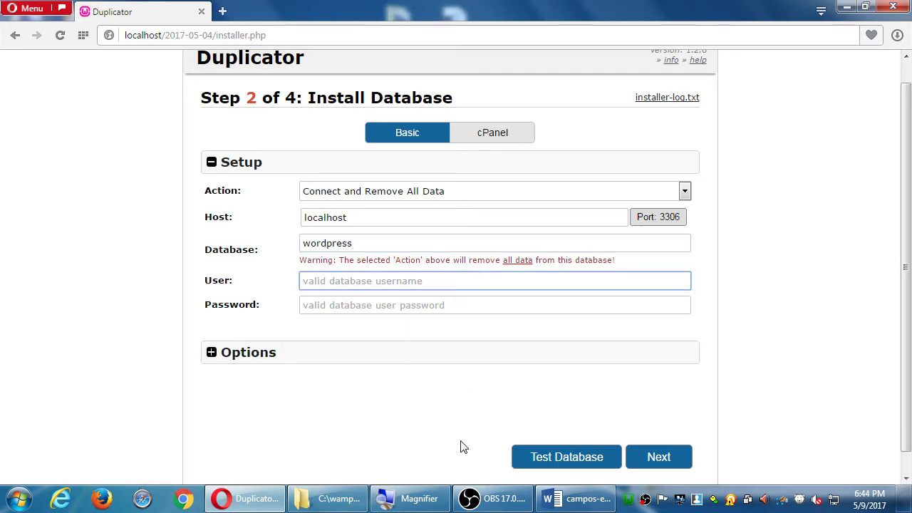
click(570, 499)
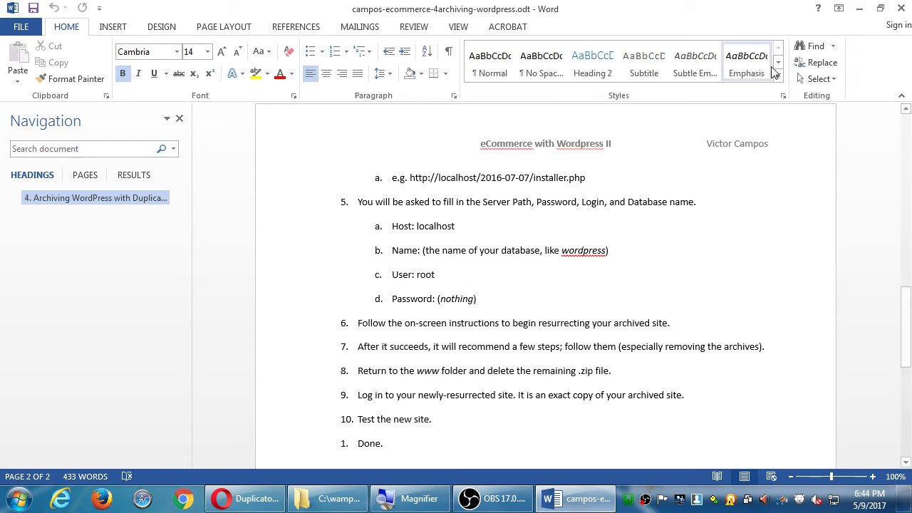
click(861, 8)
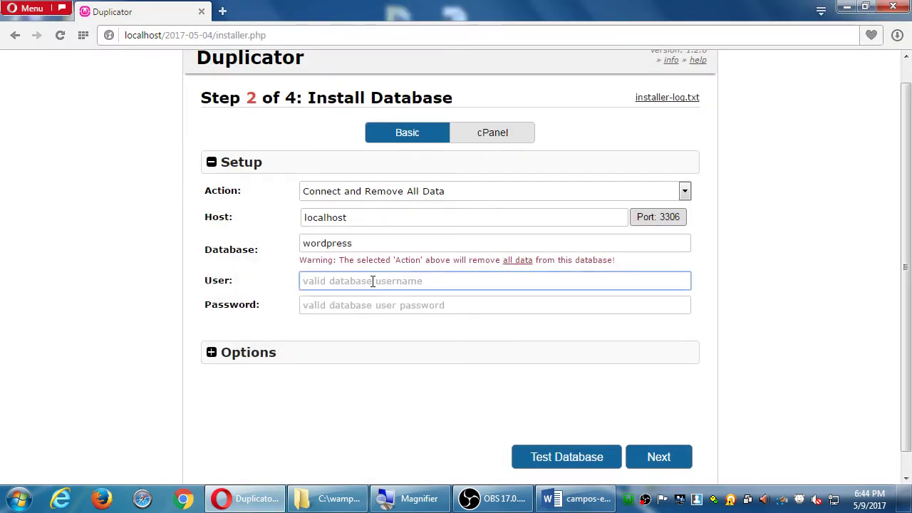
text(root)
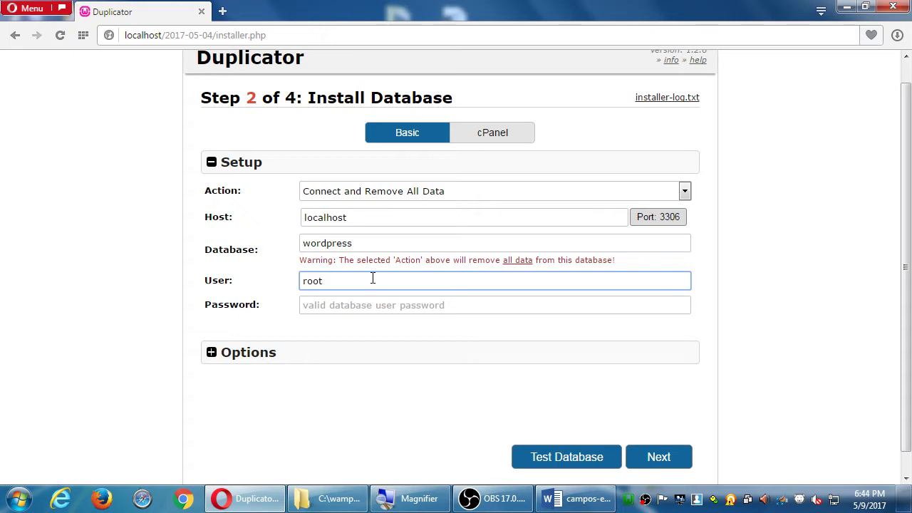
click(554, 459)
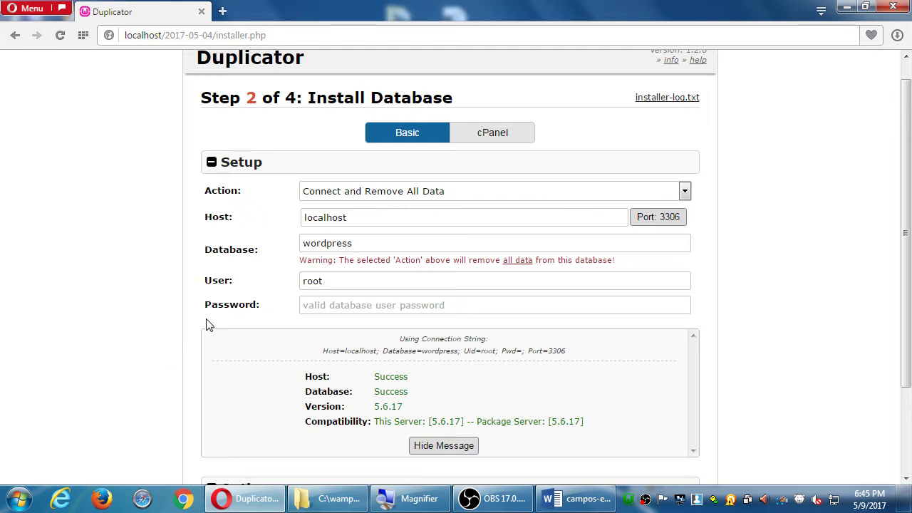
scroll(713, 297, down, 3)
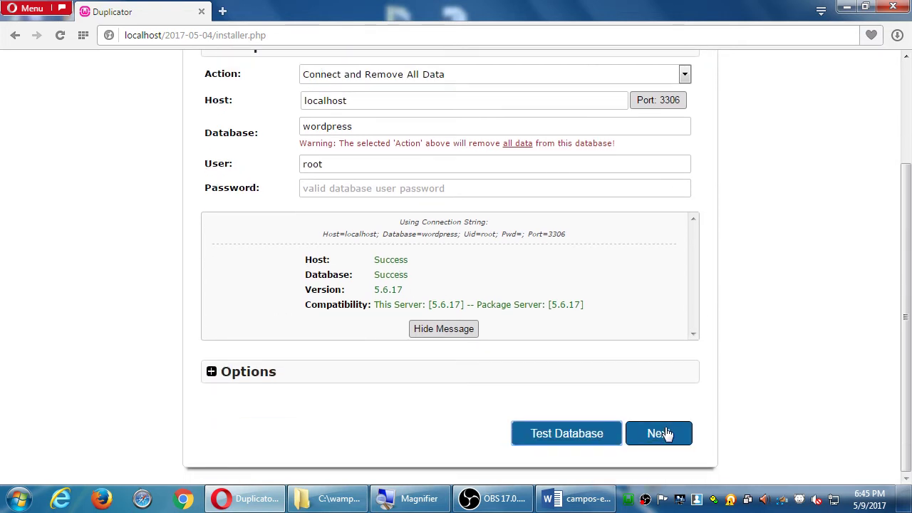
Recheck the 'wordpress' database name, then reopen Install Confirmation for localhost, wordpress, root.
click(664, 432)
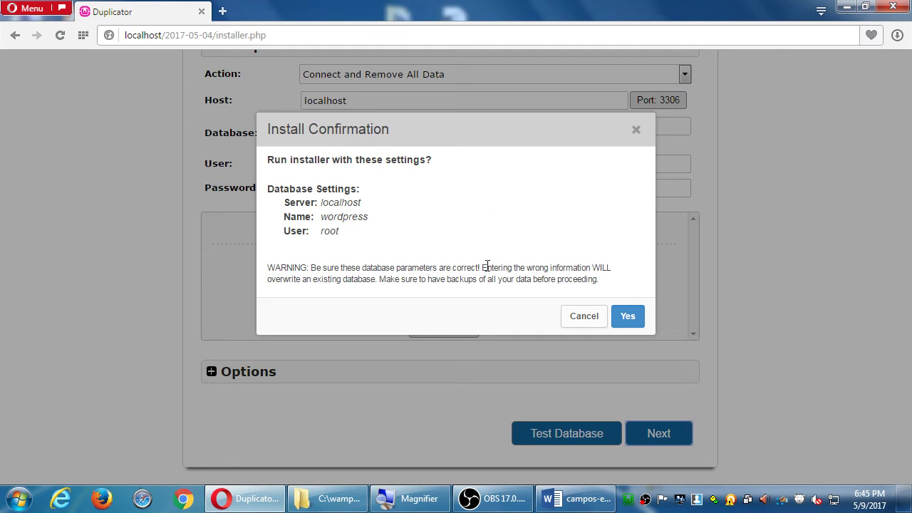
drag(322, 202, 362, 232)
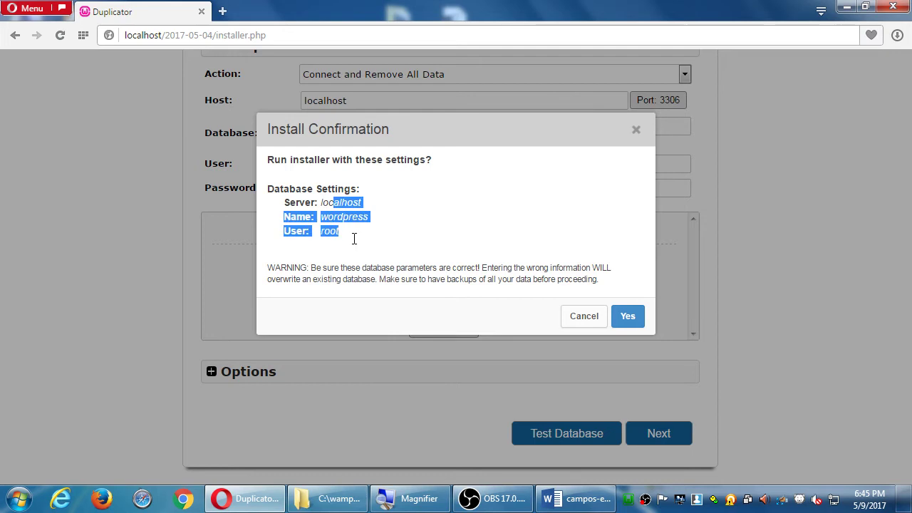
click(379, 208)
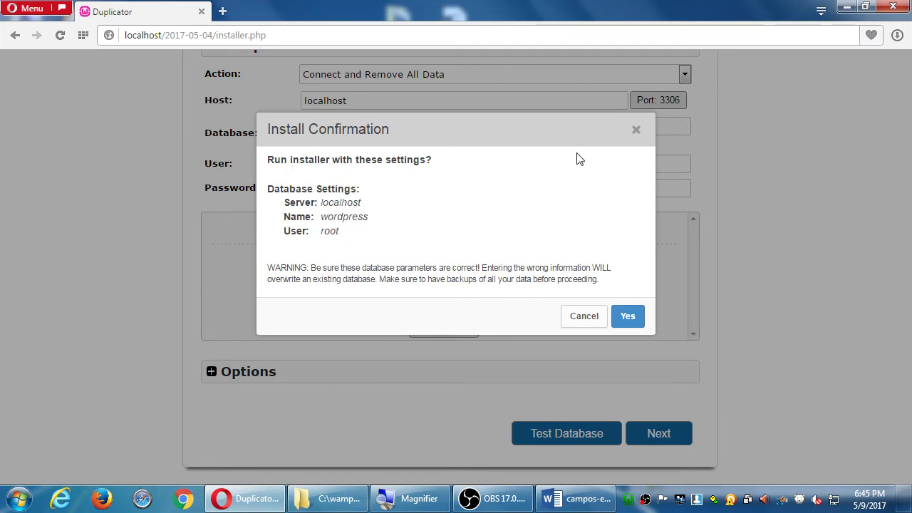
click(636, 131)
scroll(591, 311, up, 1)
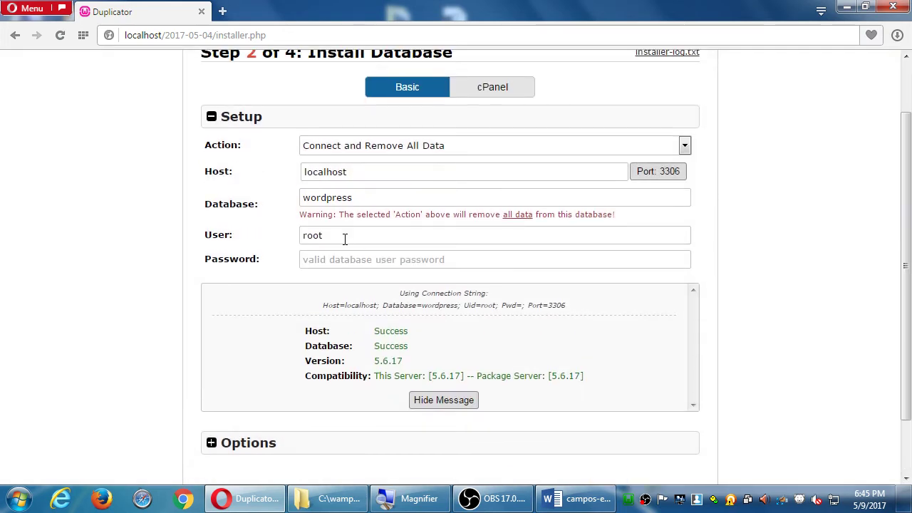
double_click(331, 198)
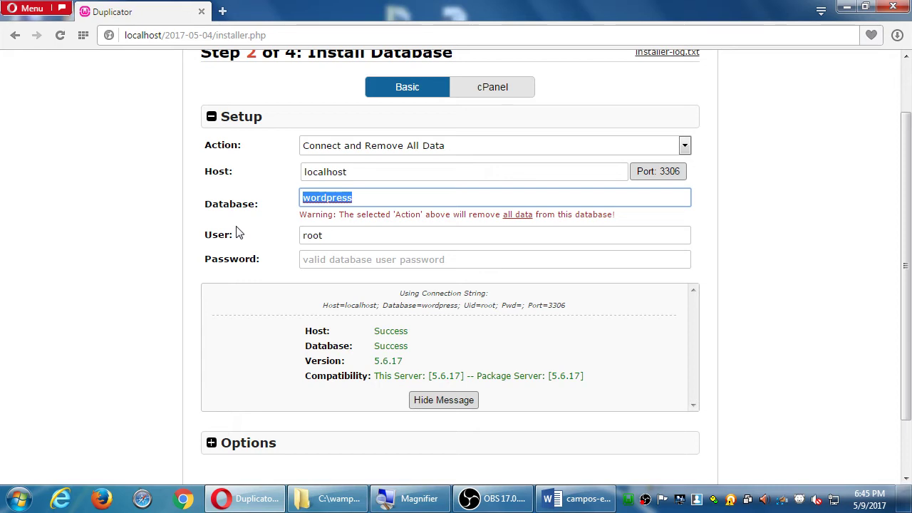
click(798, 291)
scroll(800, 289, down, 1)
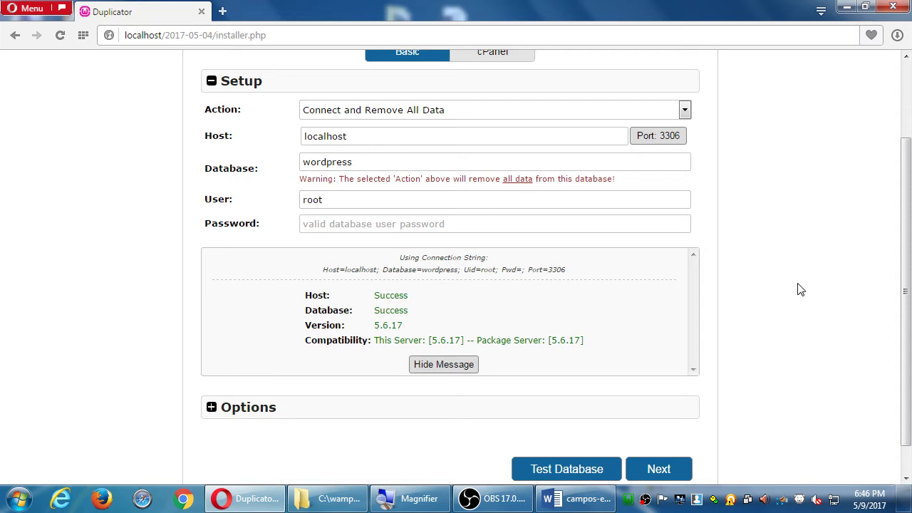
scroll(845, 303, down, 1)
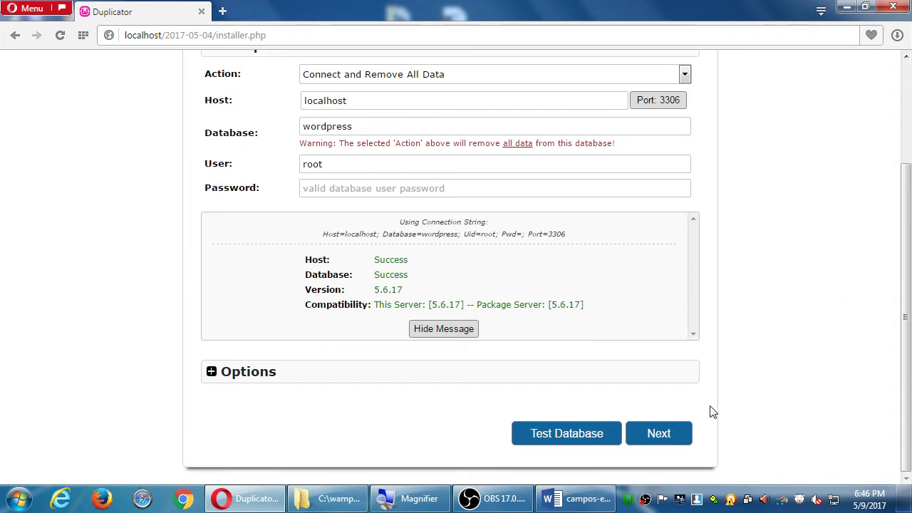
click(677, 442)
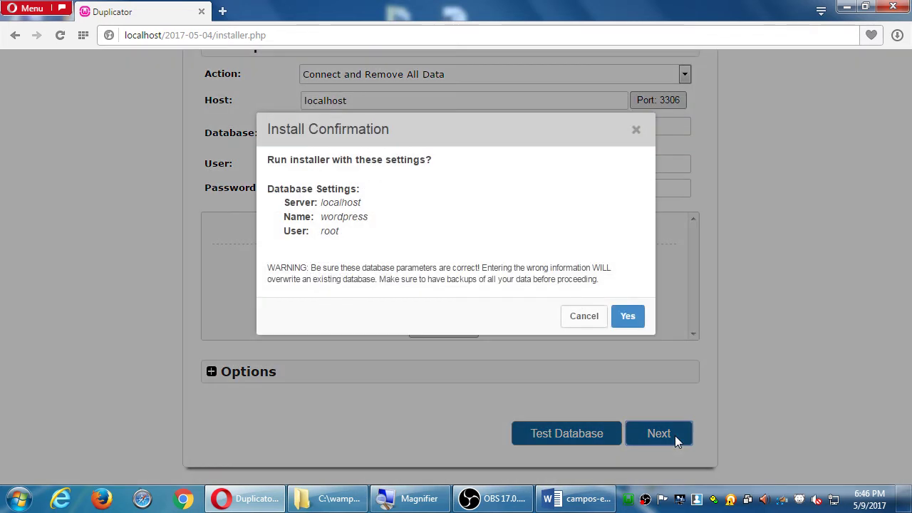
Confirm the install, then apply the new URL, path and site title to reach Step 4.
click(632, 317)
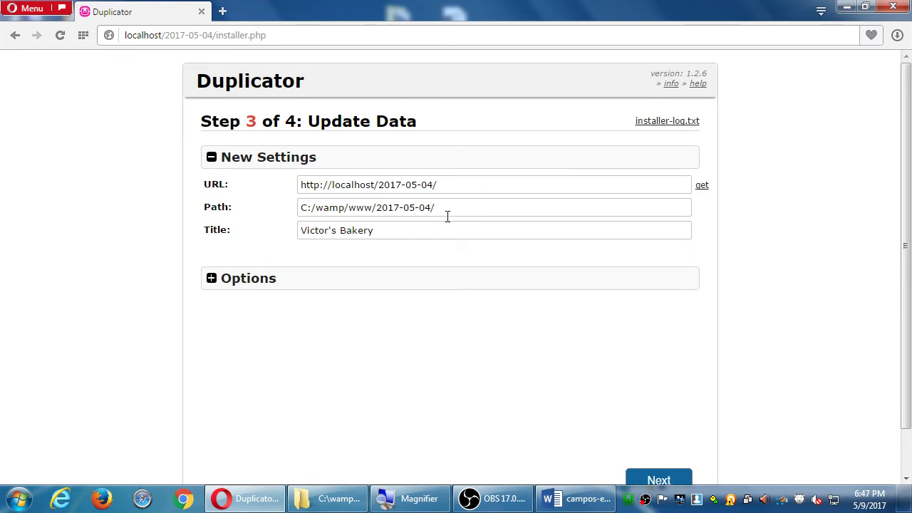
drag(430, 226, 290, 225)
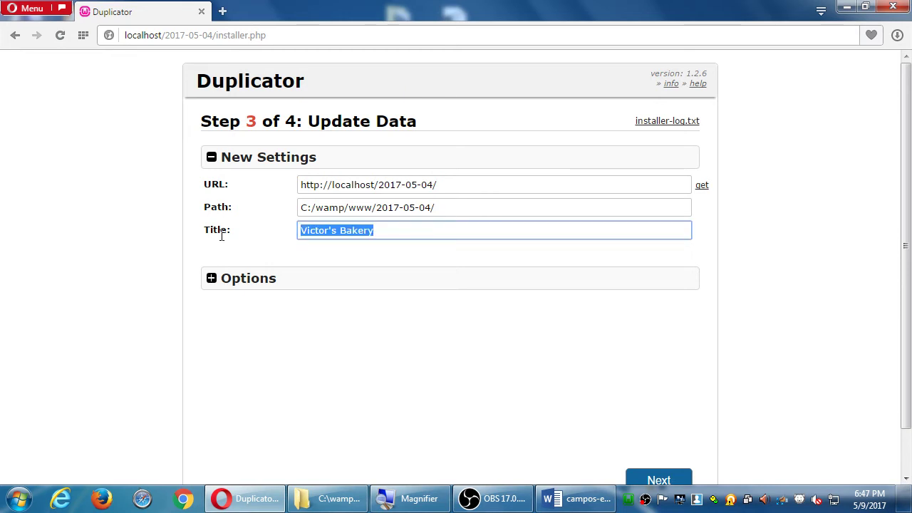
scroll(514, 169, down, 1)
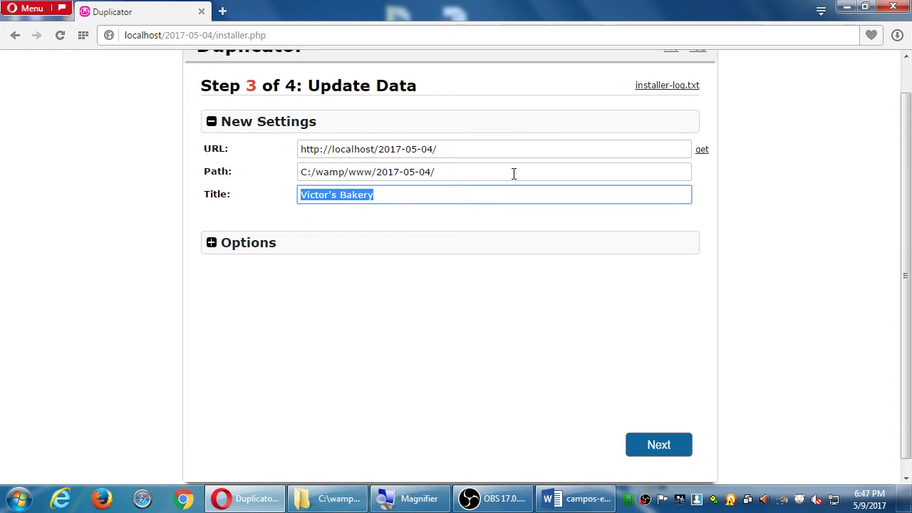
click(658, 456)
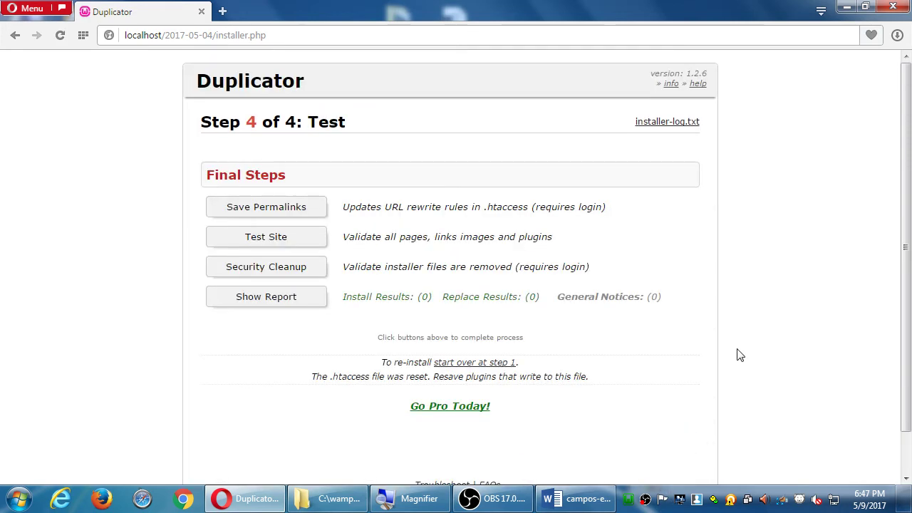
click(587, 503)
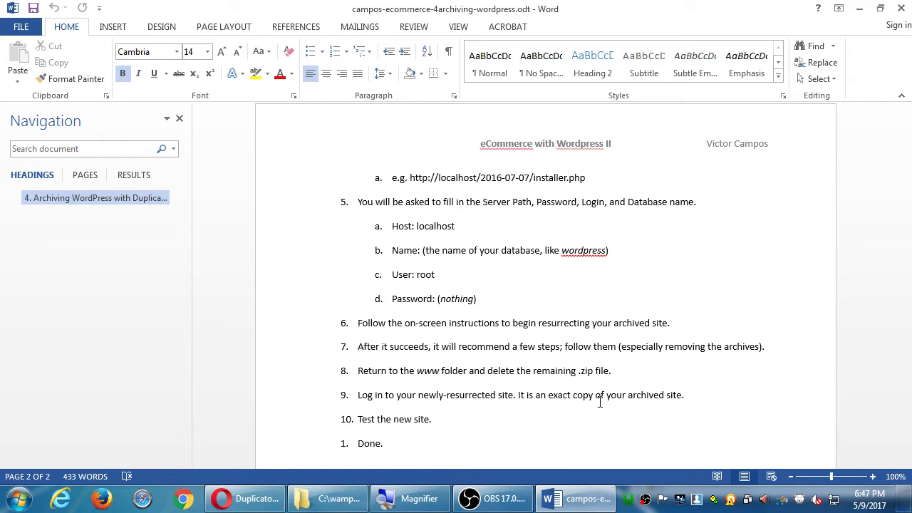
key(alt+Tab)
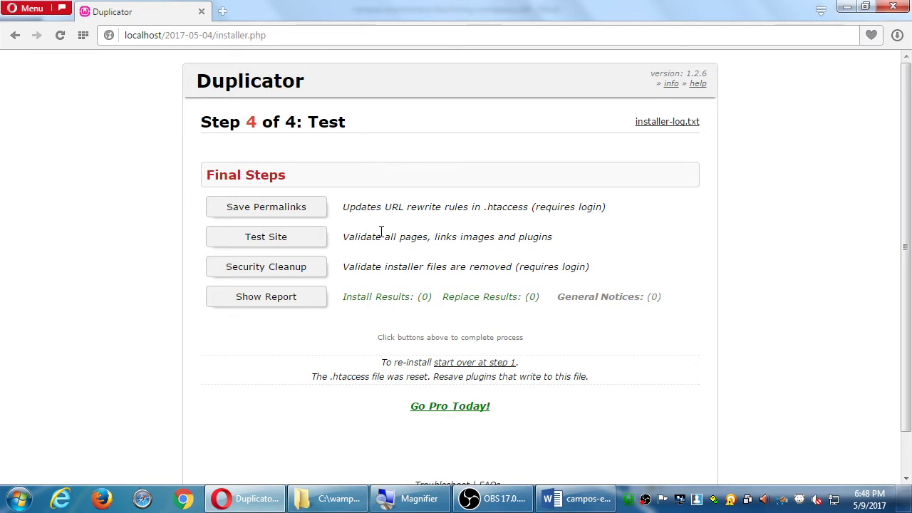
Log in to the restored site with the admin username and password, then view the Word instructions.
click(309, 218)
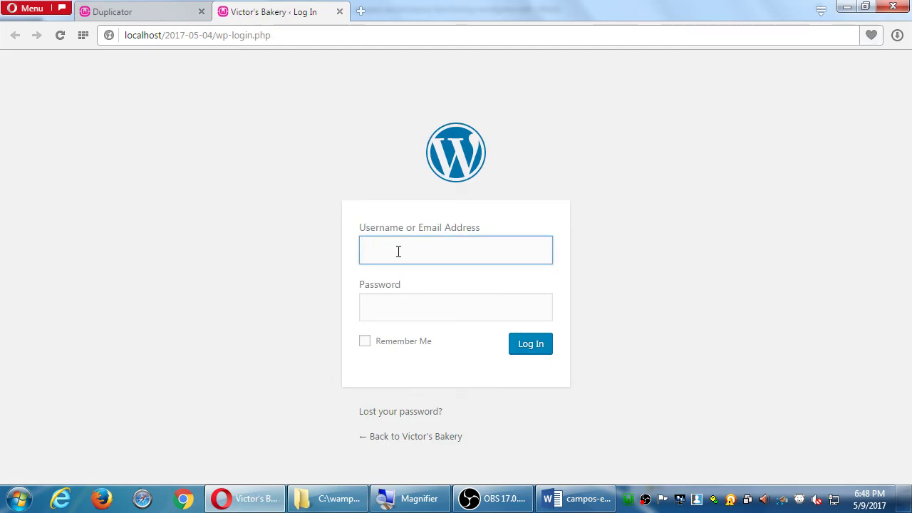
text(admin)
key(Tab)
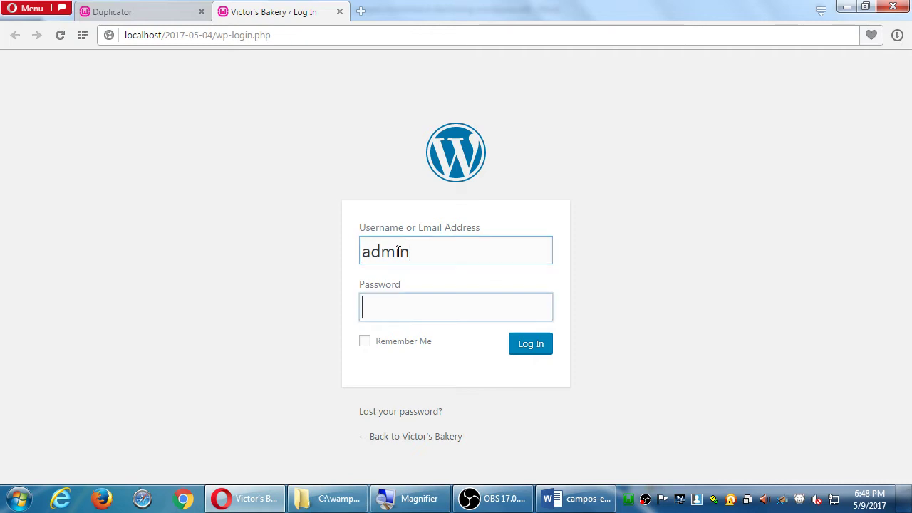
text(admin123)
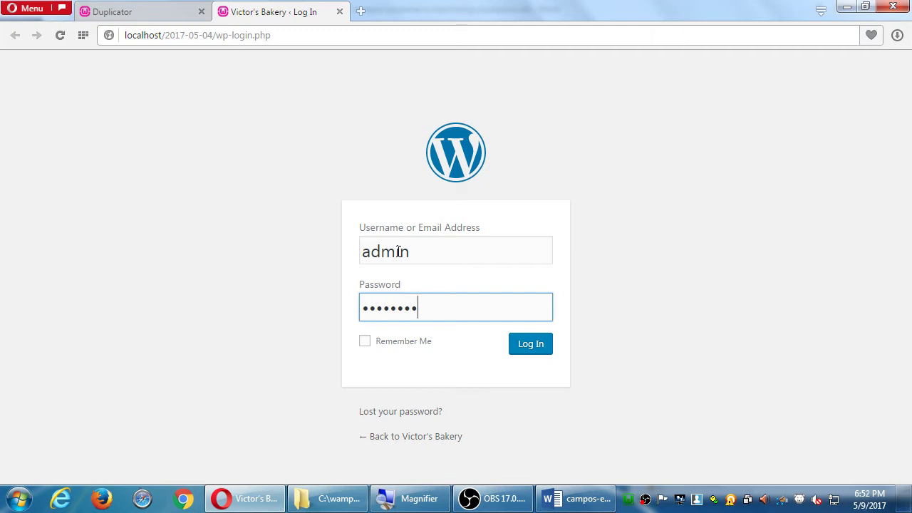
key(Return)
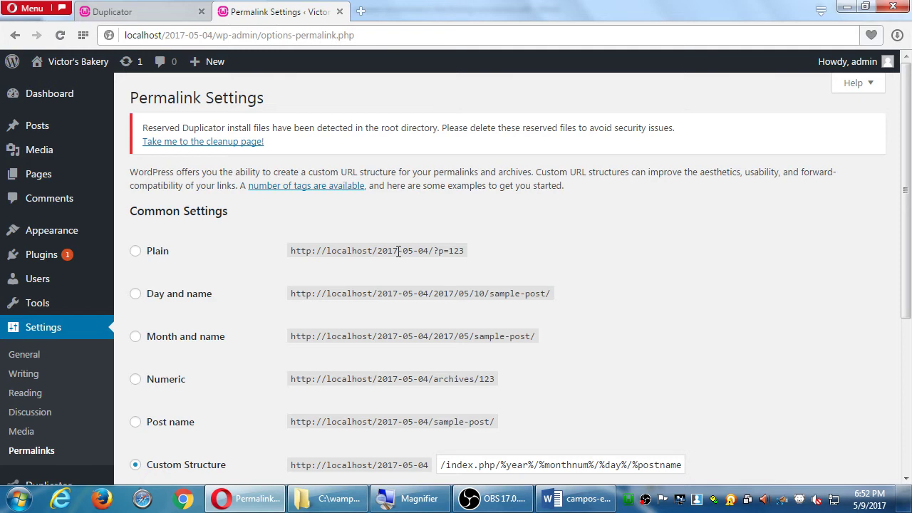
click(577, 500)
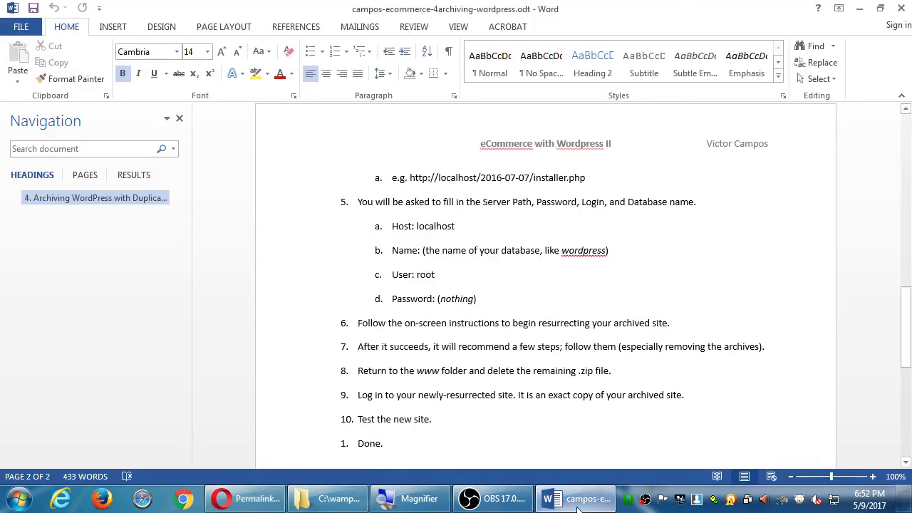
Switch from the Word instructions back to the WordPress Permalink Settings page.
click(577, 500)
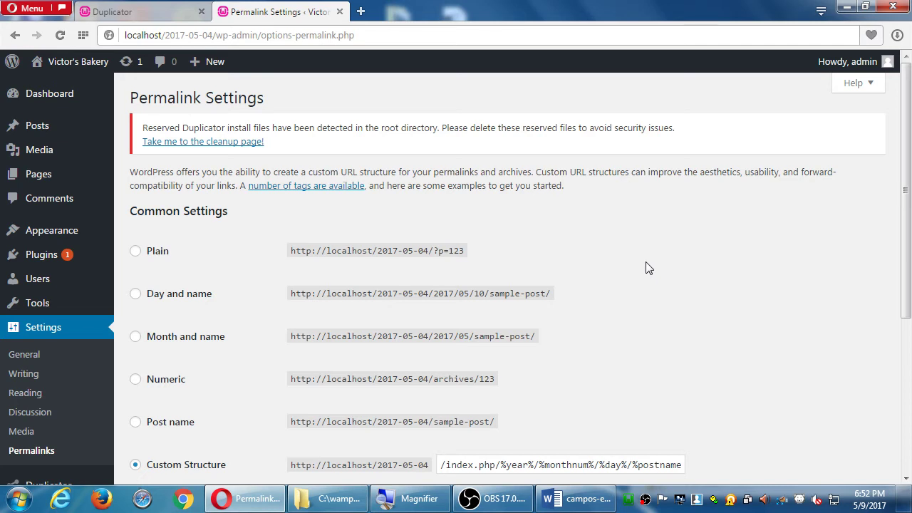
Open Notepad and type the heading 'WordPress uses Permalinks (URLs)'.
key(super)
text(note)
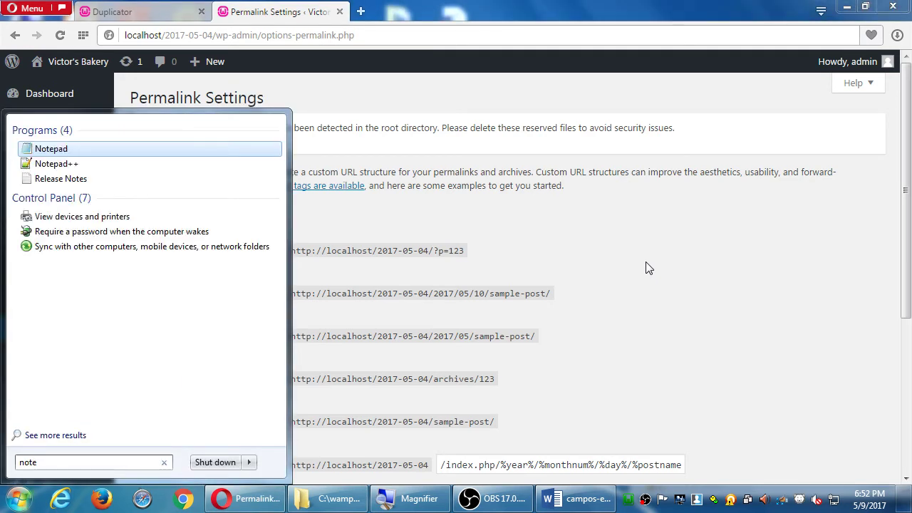
key(Return)
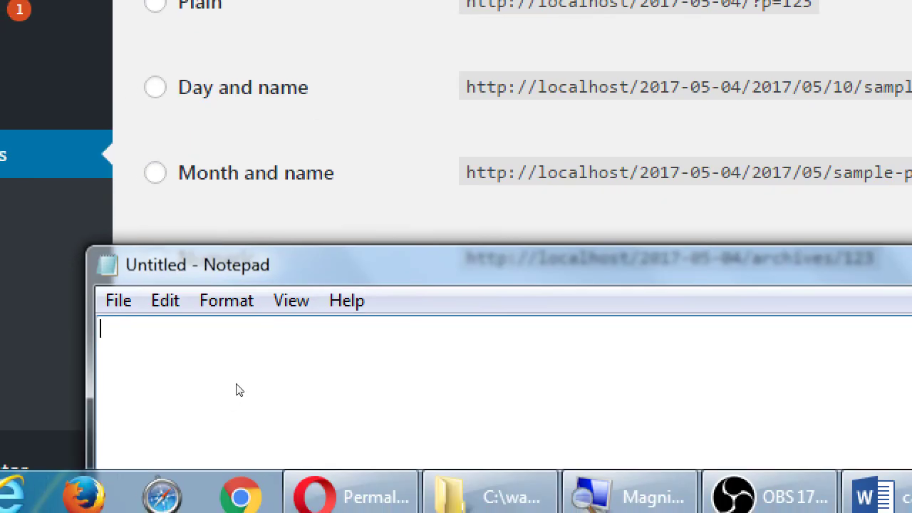
text(WordPress ues)
key(BackSpace)
key(BackSpace)
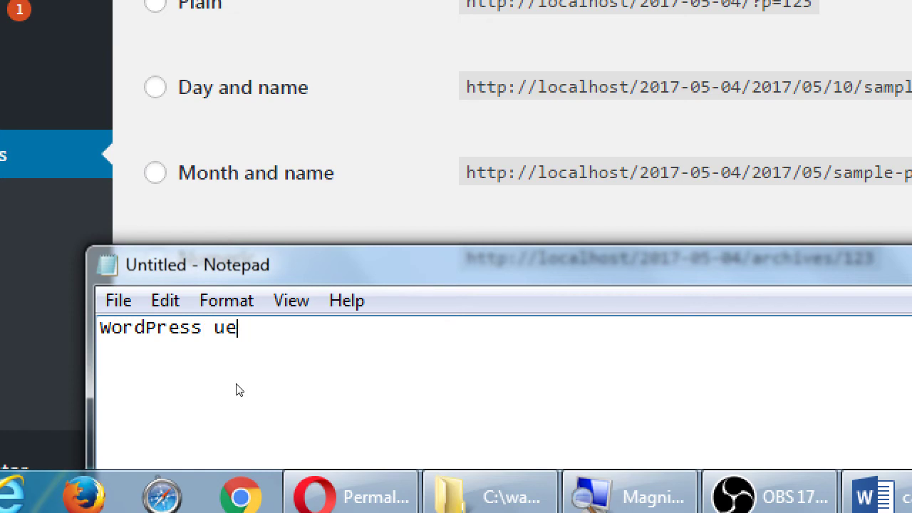
text(ses Permalinks (URLS)
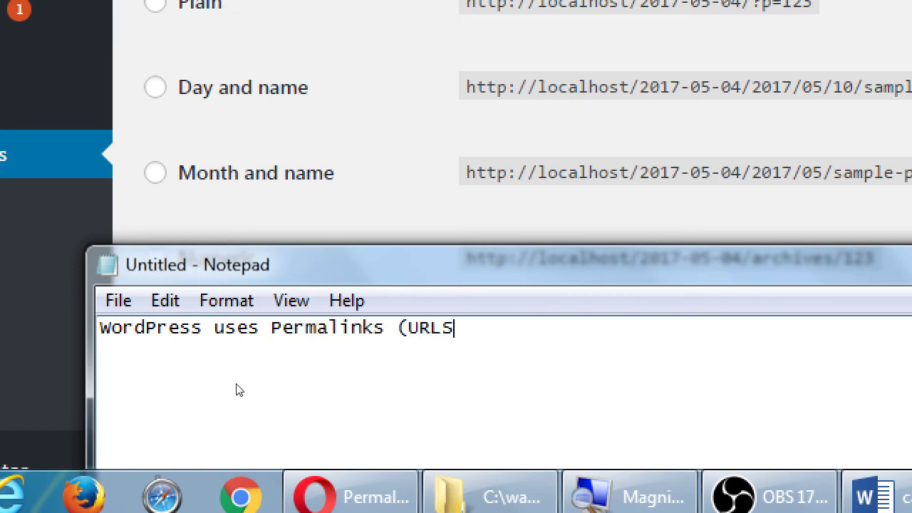
key(BackSpace)
text(s))
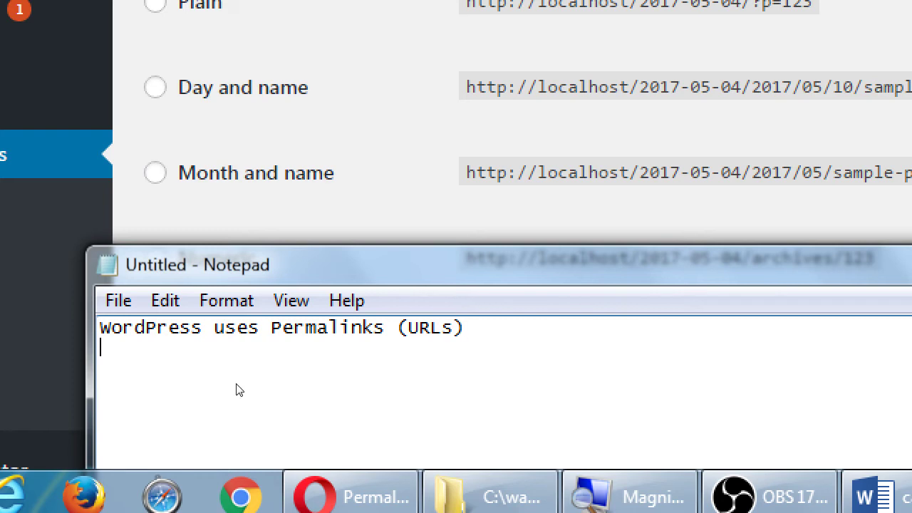
Add indented 'Pretty permalinks' and 'Not-pretty permalinks' lines with example victor.com URLs.
key(Tab)
text(Pretty permalinks)
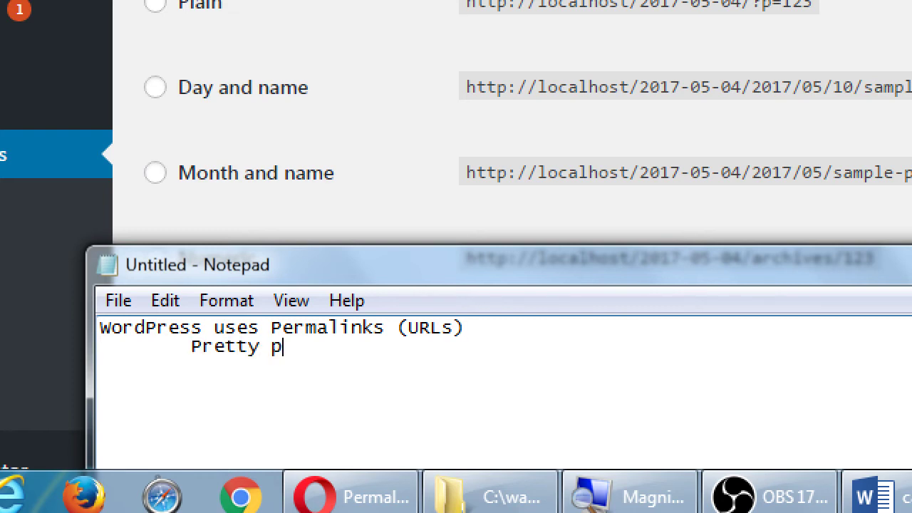
key(Return)
key(Tab)
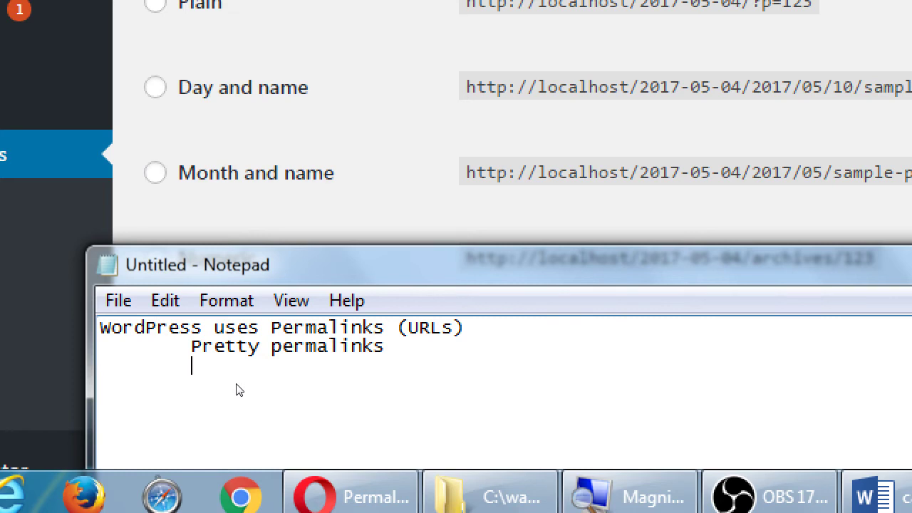
text(Not-pretty permali)
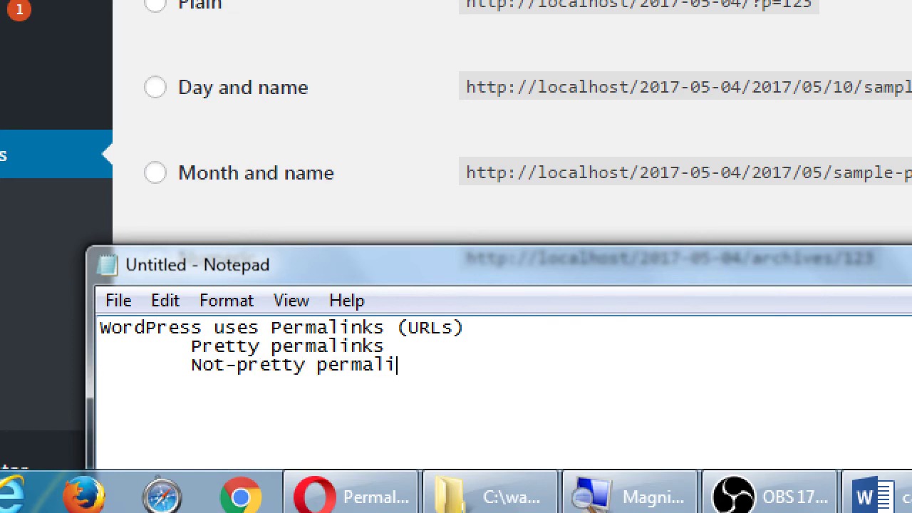
text(nkshttp://victor.com/)
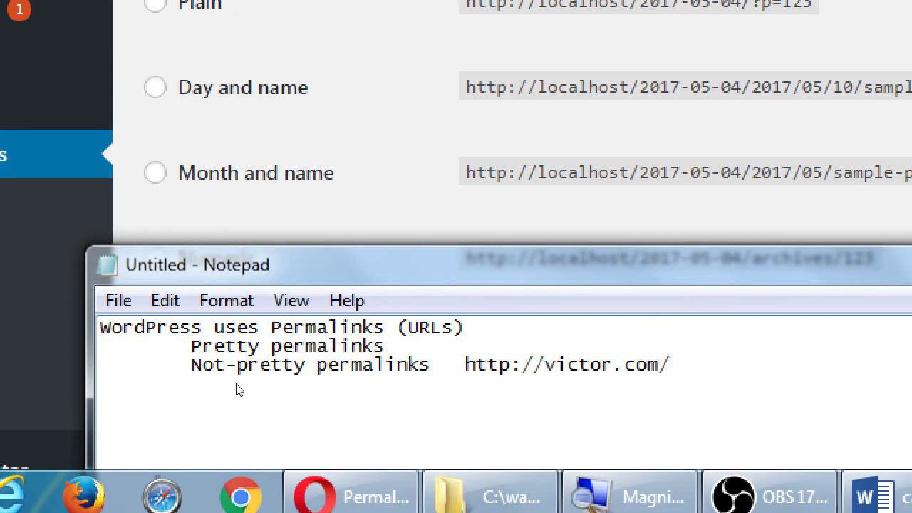
text(p)
text(?)
text(=123)
text(http://vicot)
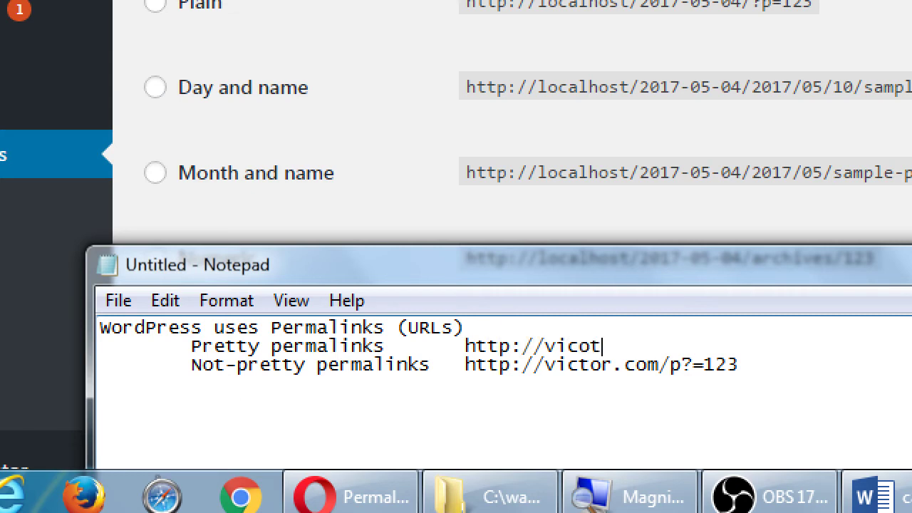
text(r.com/about-us)
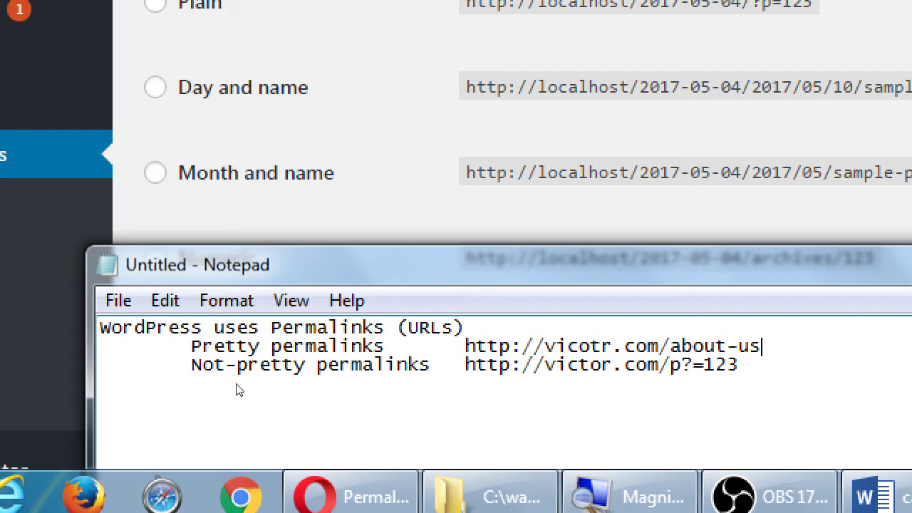
Correct the 'vicotr' typo to 'victor' in the about-us URL.
key(Left)
key(Left)
key(Left)
key(Left)
key(Left)
key(Left)
key(Left)
key(Left)
key(Left)
key(Left)
key(Left)
key(Left)
key(Left)
key(Left)
key(Left)
key(Left)
key(Right)
key(Right)
key(Down)
key(Up)
key(BackSpace)
key(BackSpace)
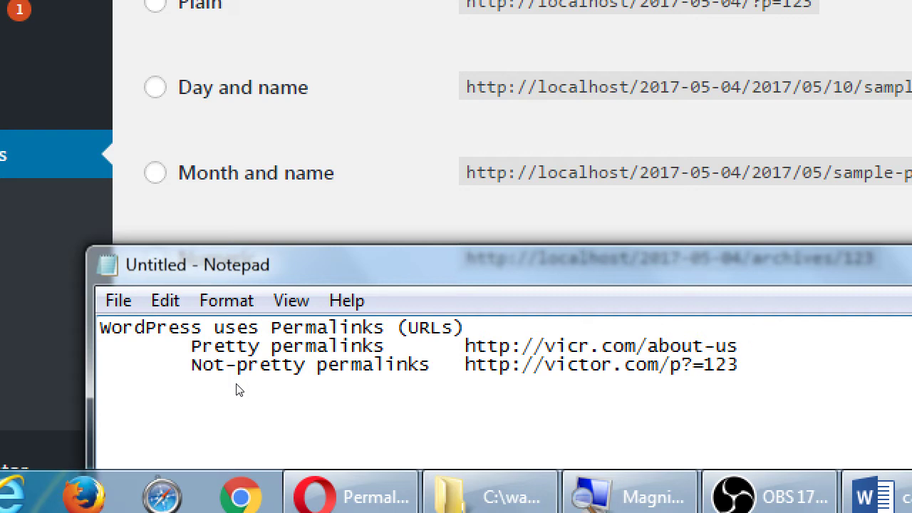
text(to)
key(End)
key(super+minus)
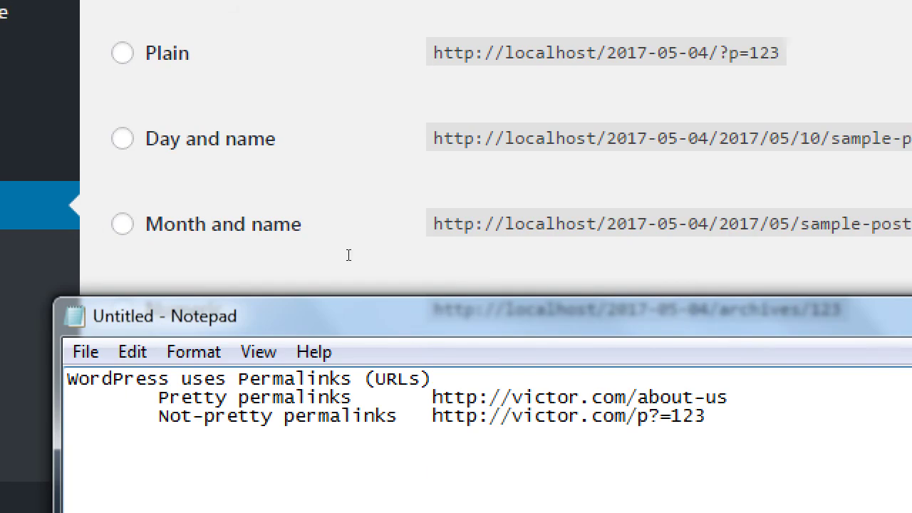
key(super+plus)
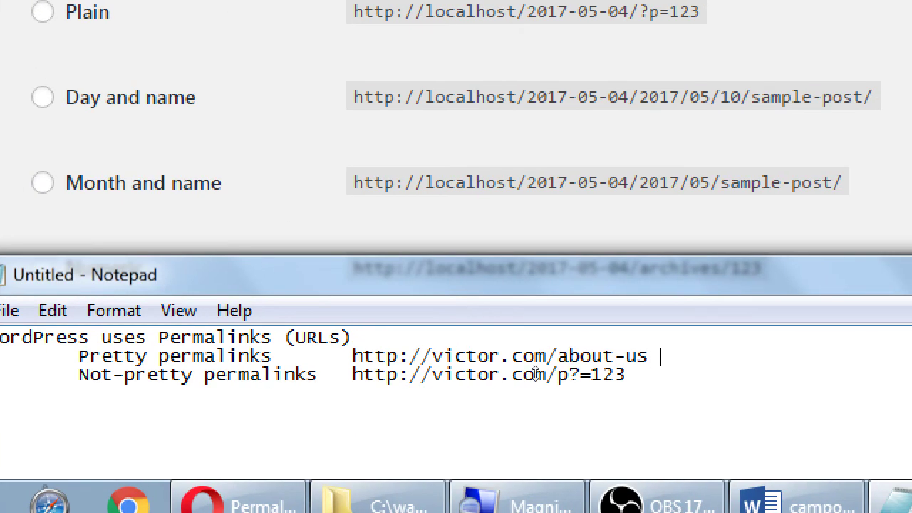
Append '<= Good SEO (Ranking)' and '<= Bad SEO' to the URLs, then select 123.
text(<= Good SEO (R)
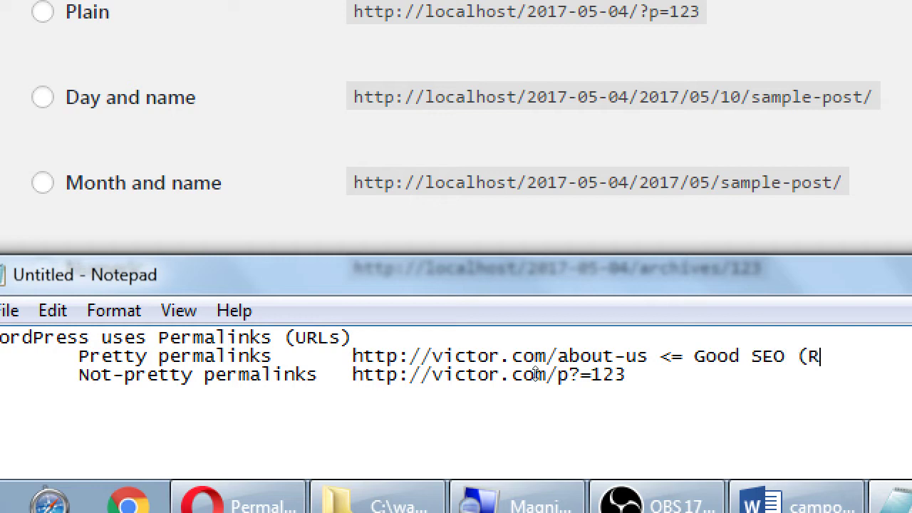
text(anking))
text(<=)
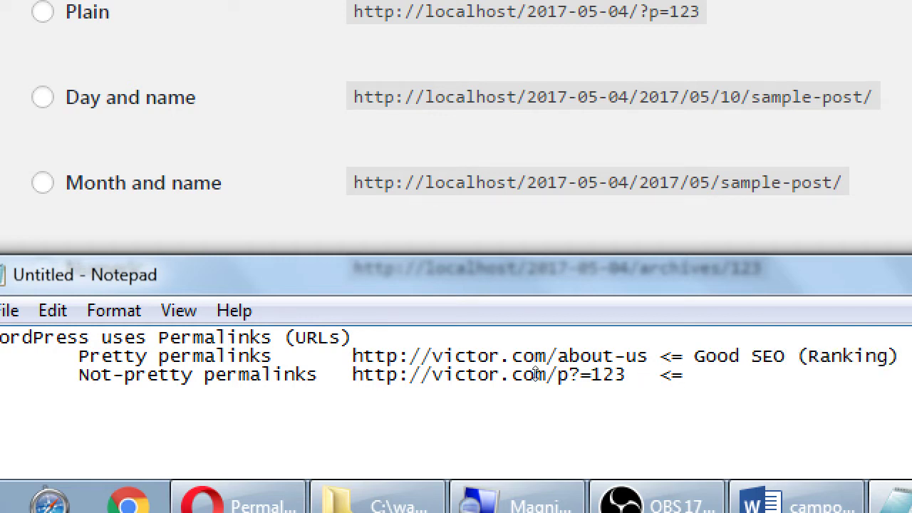
text( Bad SEO)
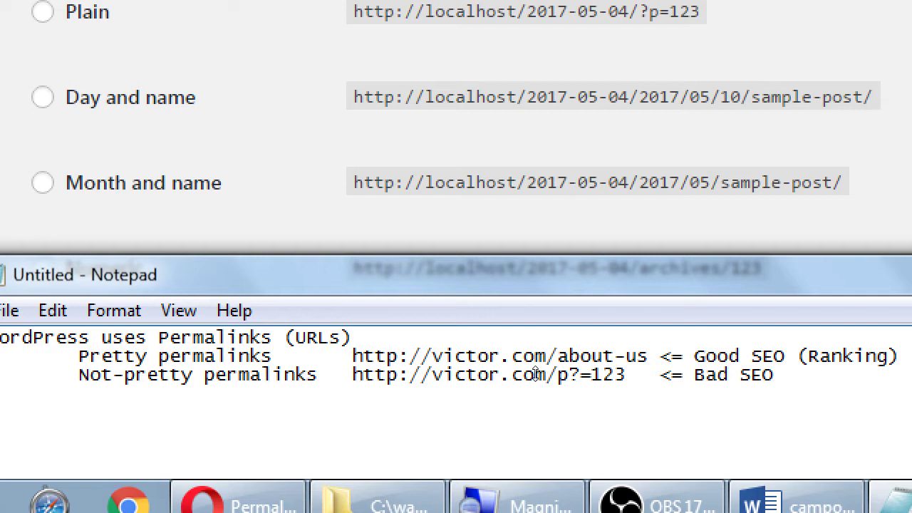
key(Left)
key(Left)
key(Left)
key(Left)
key(Left)
key(Left)
key(Left)
key(Left)
key(Left)
key(Left)
key(Left)
key(Left)
key(Left)
key(shift+Left)
key(shift+Left)
key(shift+Left)
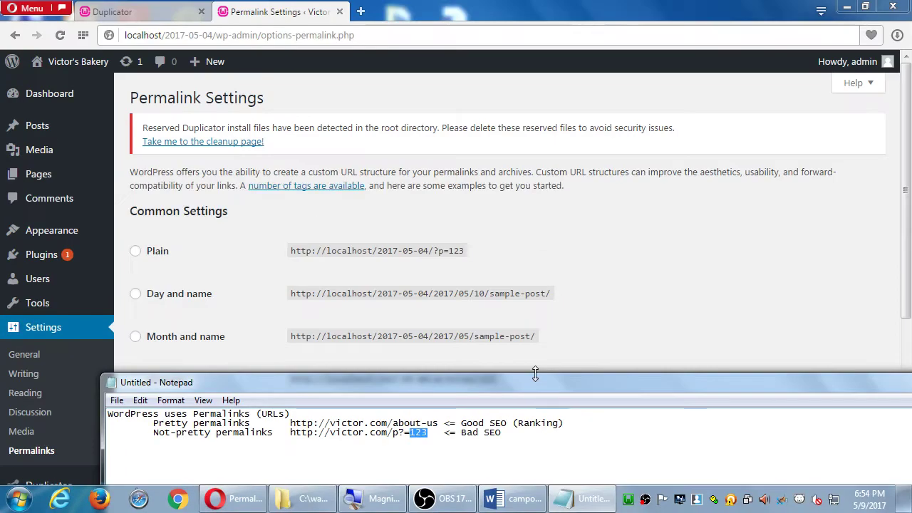
Select the Post name permalink structure (/%postname%/), then bring the Notepad permalink notes forward.
click(588, 199)
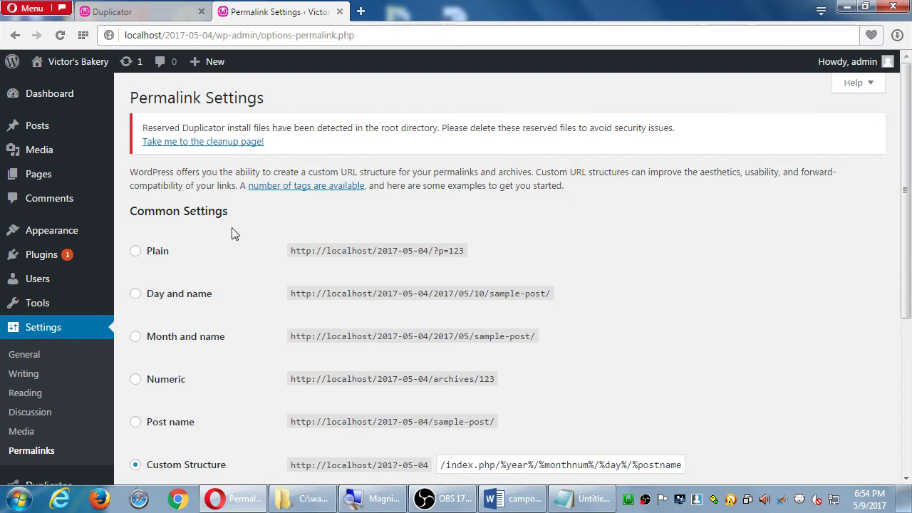
scroll(218, 264, down, 2)
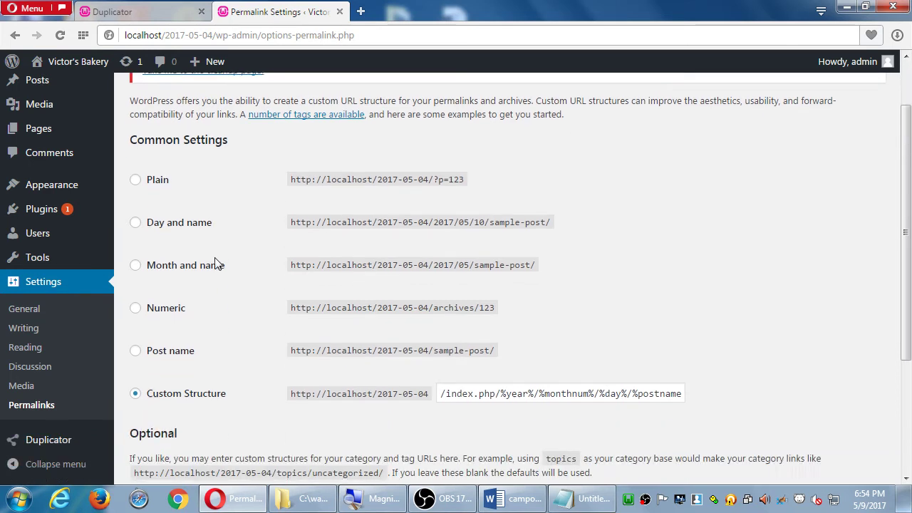
scroll(359, 185, down, 1)
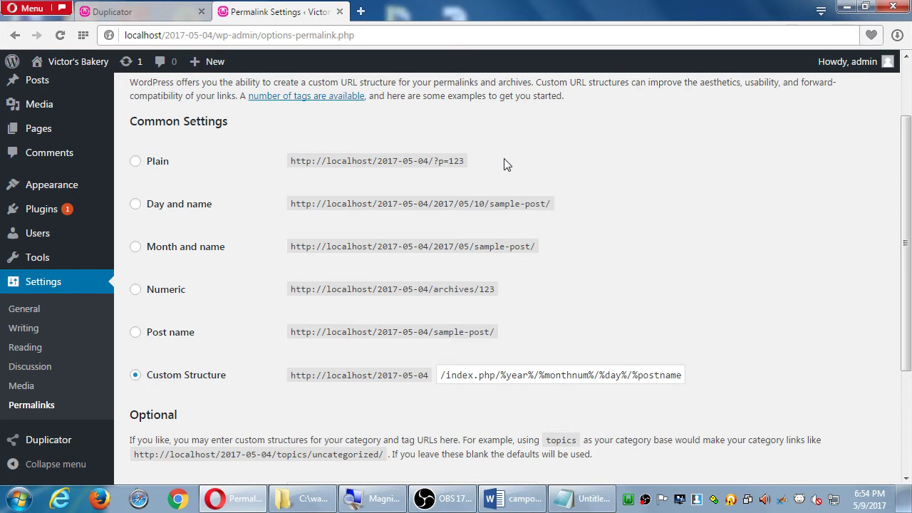
click(181, 338)
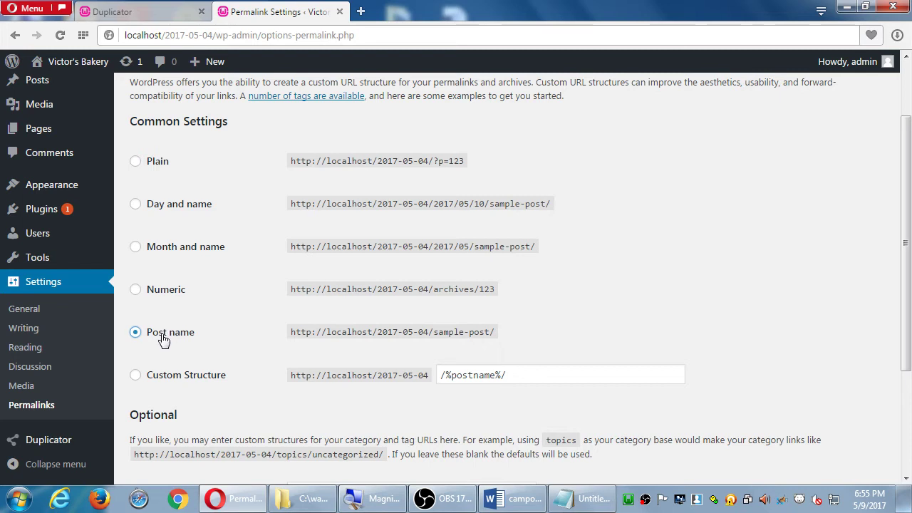
scroll(372, 321, down, 2)
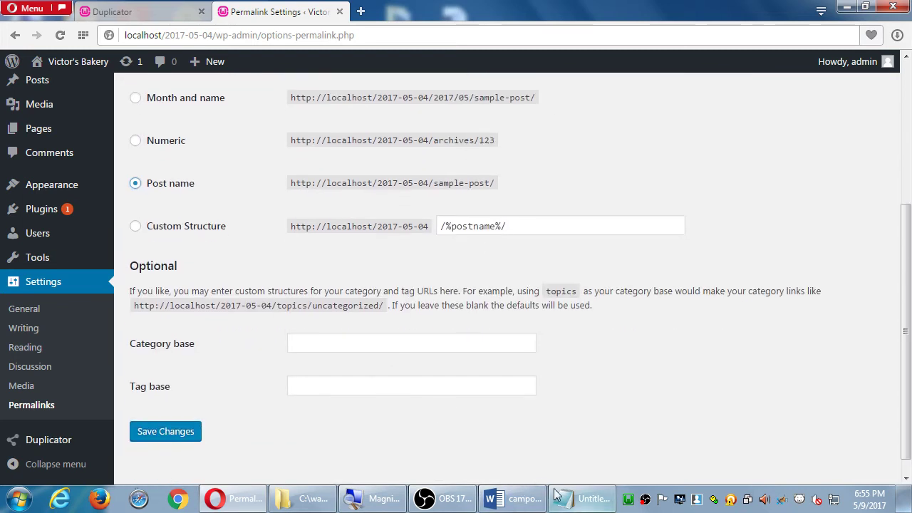
click(558, 494)
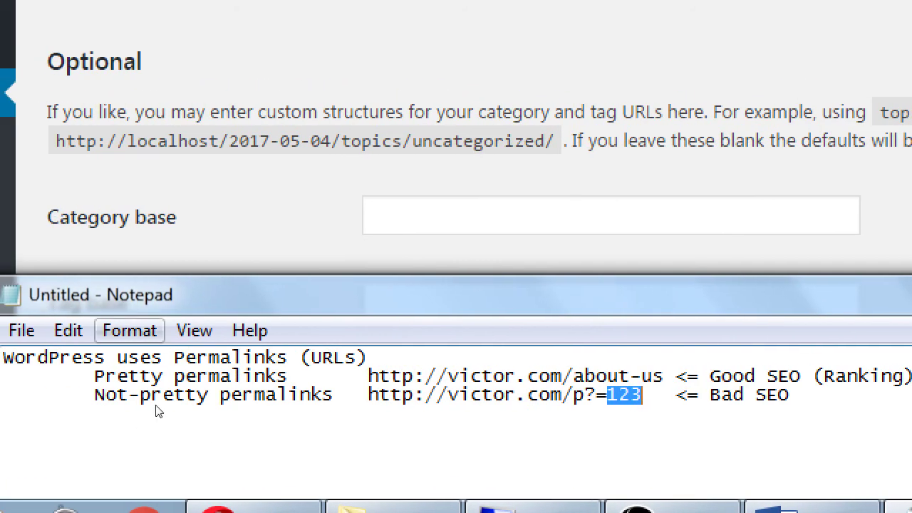
Add a double-indented line 'Simple answer: set your WordPress Permanlinks to Post Name' below the examples.
key(End)
key(Return)
key(Tab)
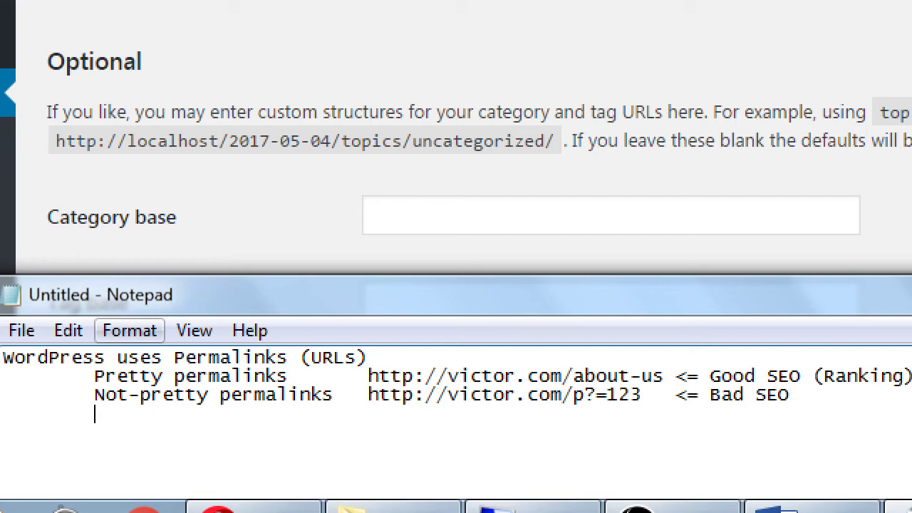
key(Tab)
text(Simple answer: se)
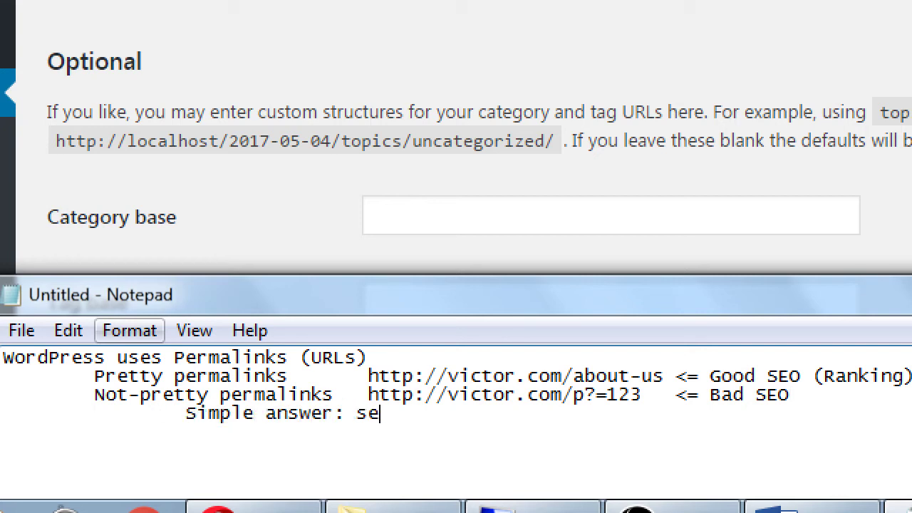
text(t your Word)
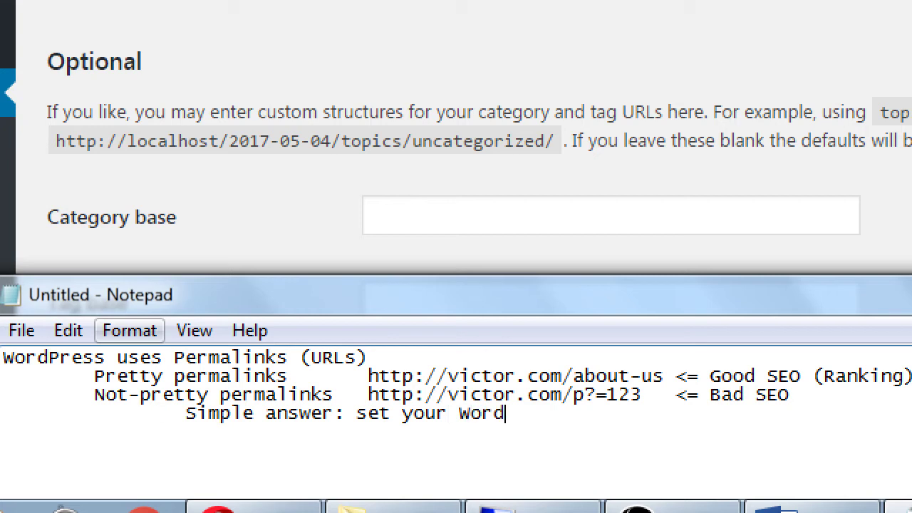
text(Press Permanlinks to )
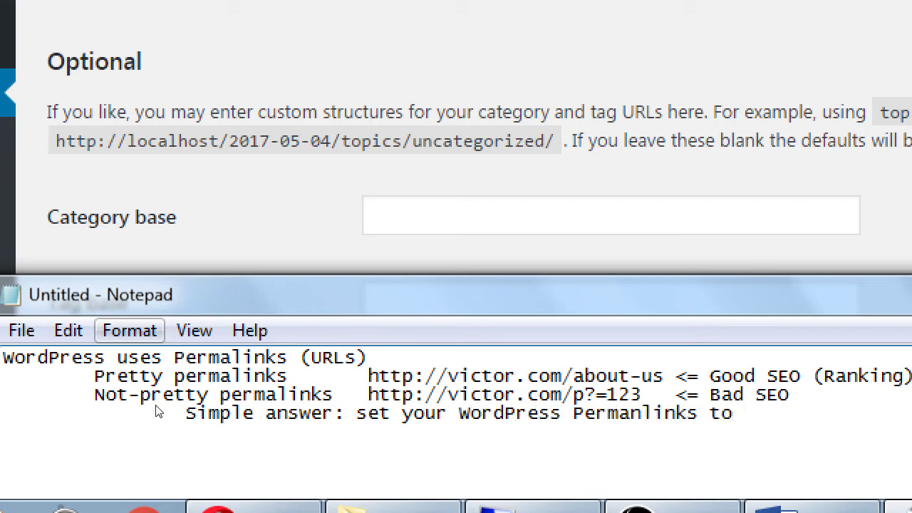
text(Post Name)
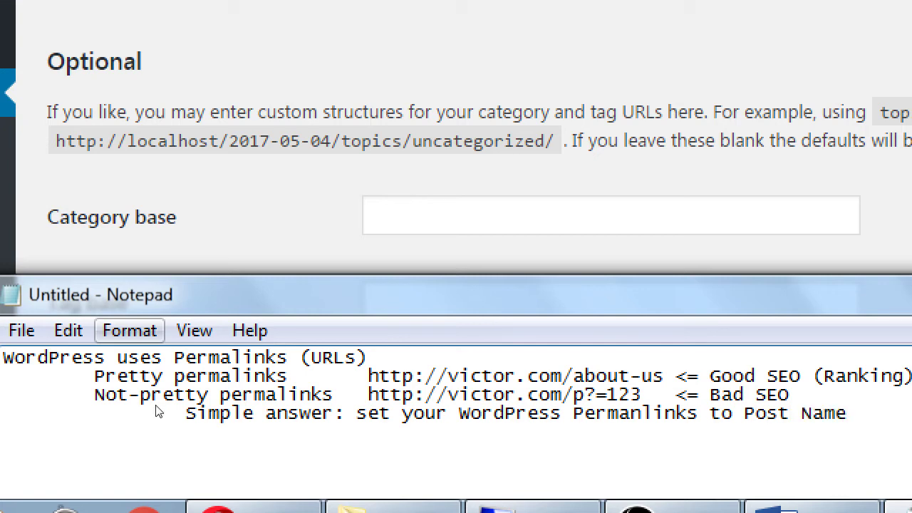
key(ctrl+s)
key(Escape)
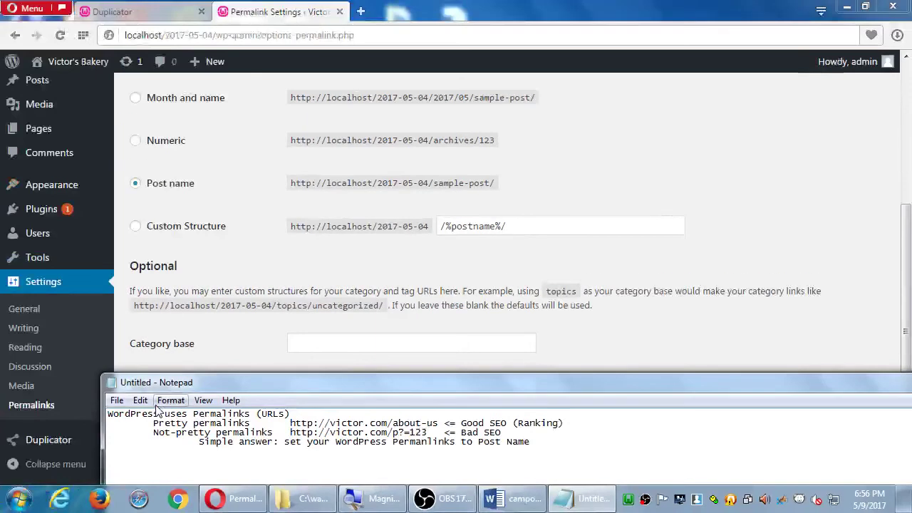
Save the notes to the Desktop as 2017-05-09.txt, then begin a new-site line underneath.
key(ctrl+s)
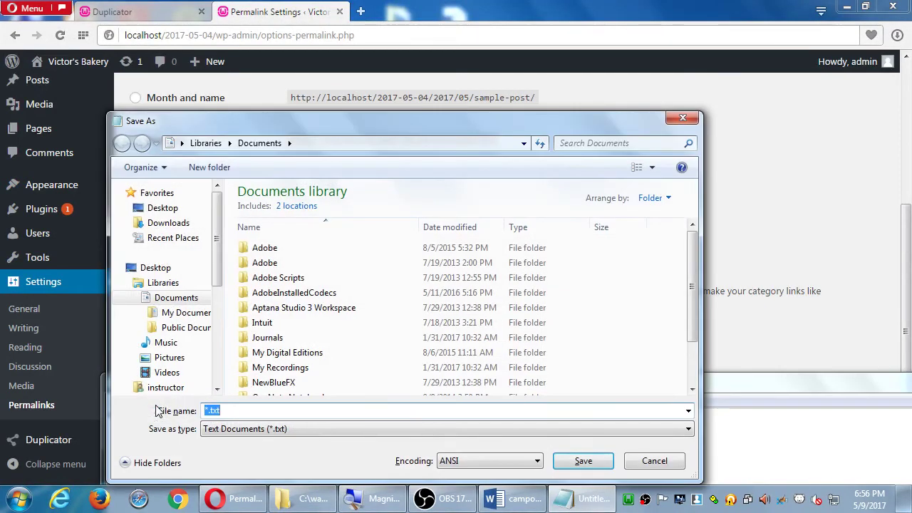
click(164, 208)
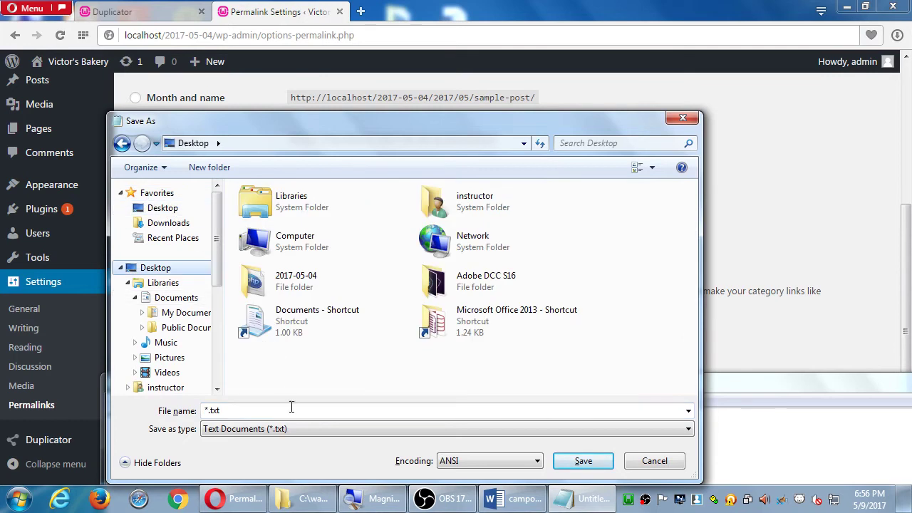
text(2017-0)
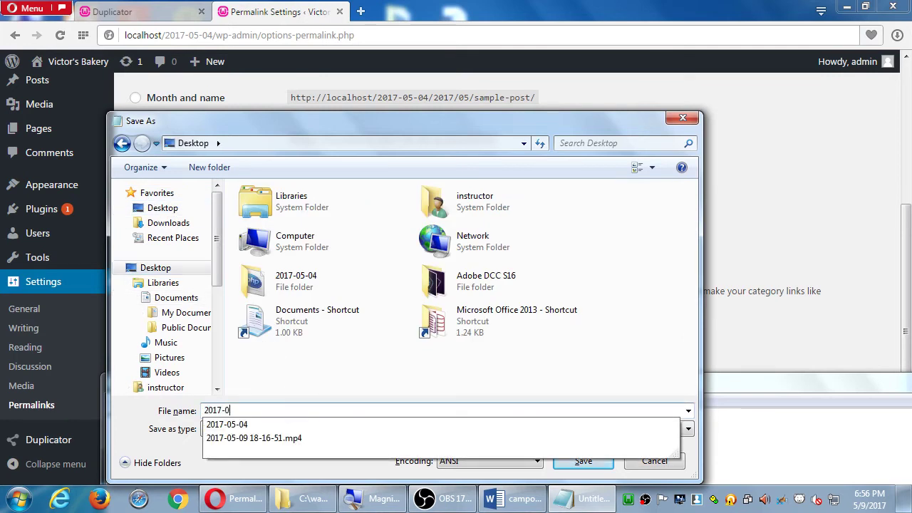
text(5-)
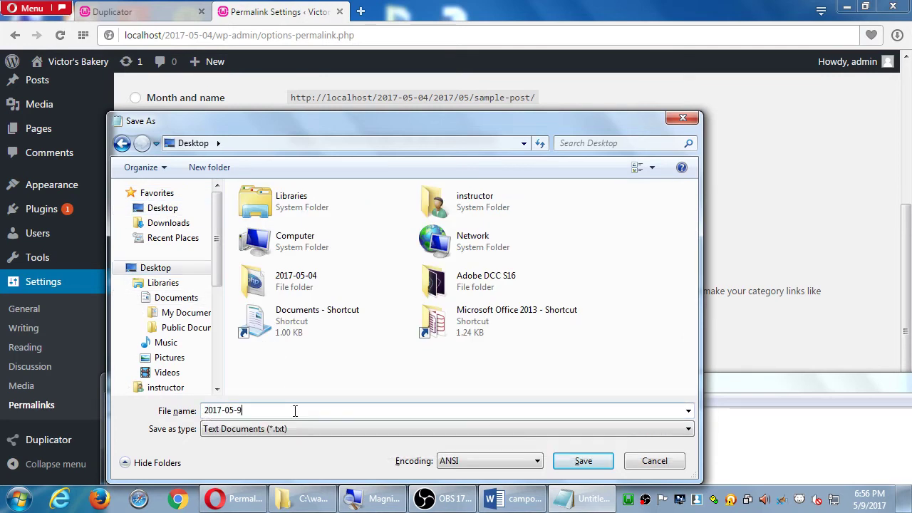
text(09)
key(Return)
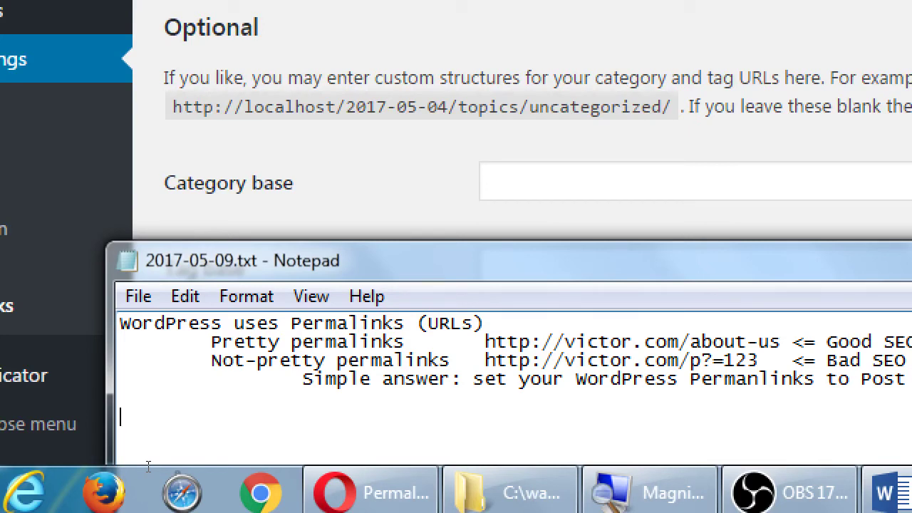
text(On a new site, set )
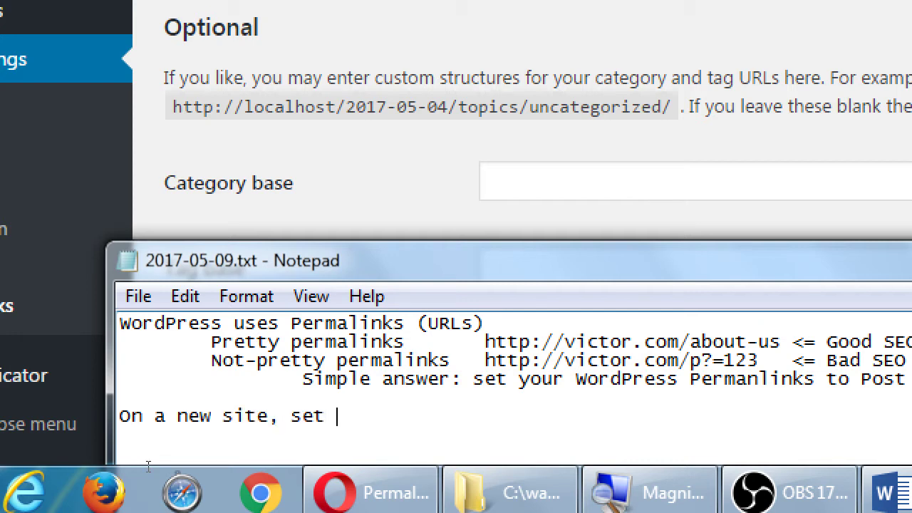
text(PErmal)
Finish the line 'On a new site, set Permalinks to Post Name'.
key(BackSpace)
key(BackSpace)
key(BackSpace)
key(BackSpace)
key(BackSpace)
text(ermalinks to )
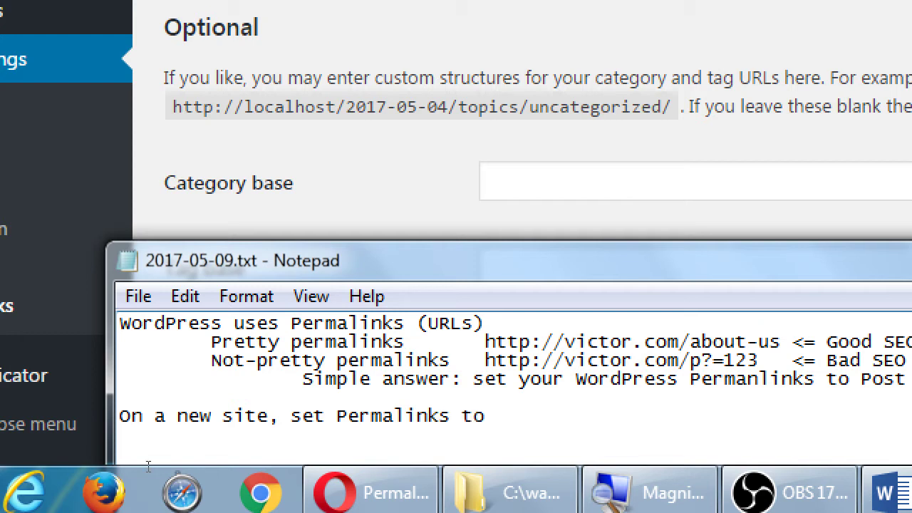
text(Post Name)
key(Return)
Add the indented line 'On an 'old' site, you have to also account for broken links'.
key(Tab)
text(On an 'o)
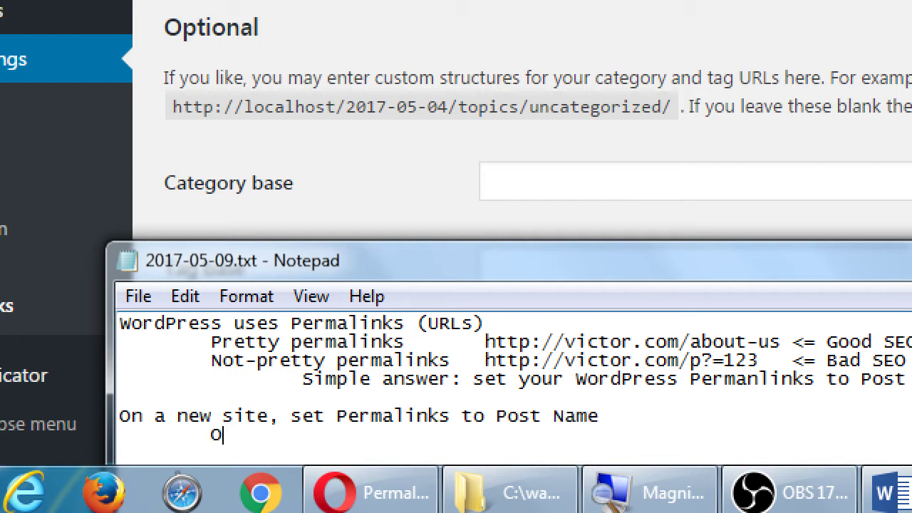
key(BackSpace)
text(ld)
key(BackSpace)
text(d' site, yo)
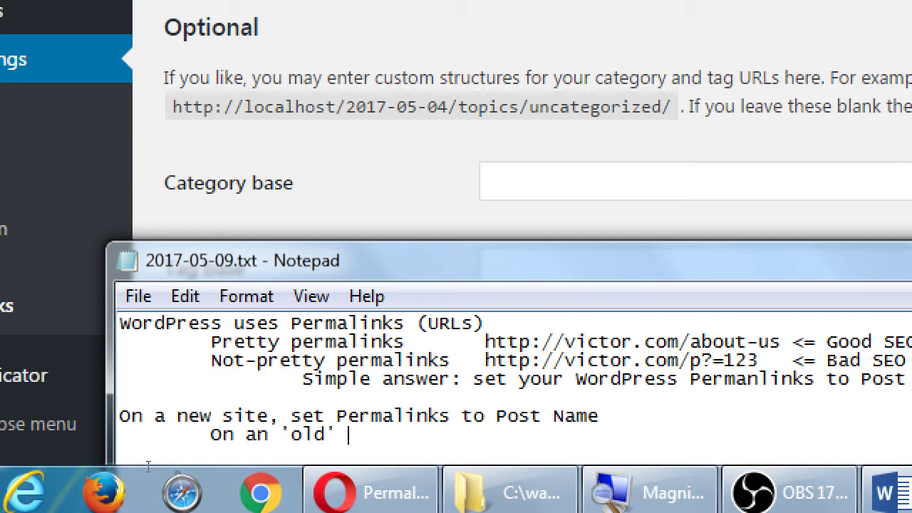
text(u have)
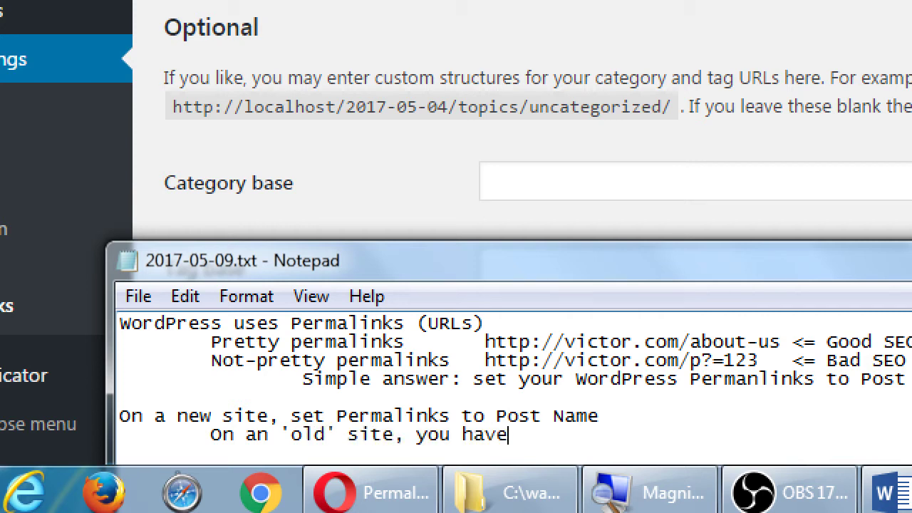
text( to also account f)
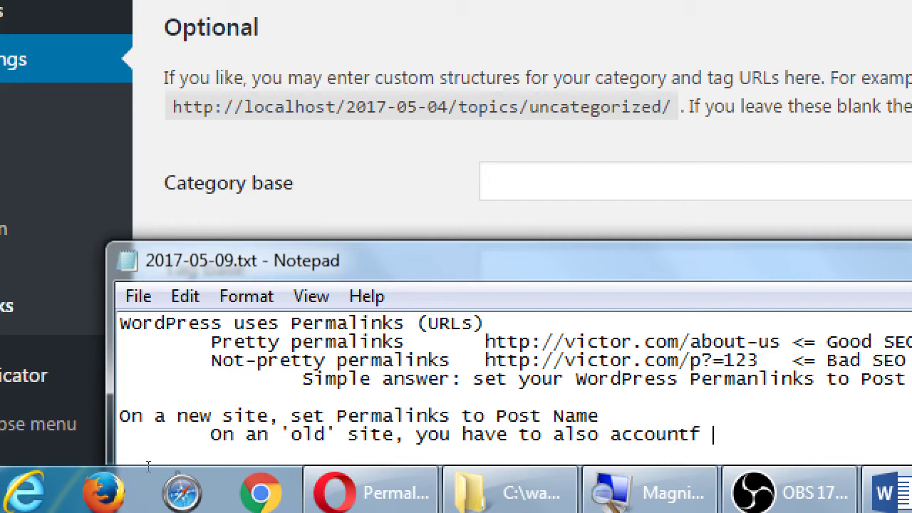
key(BackSpace)
text(for broken links)
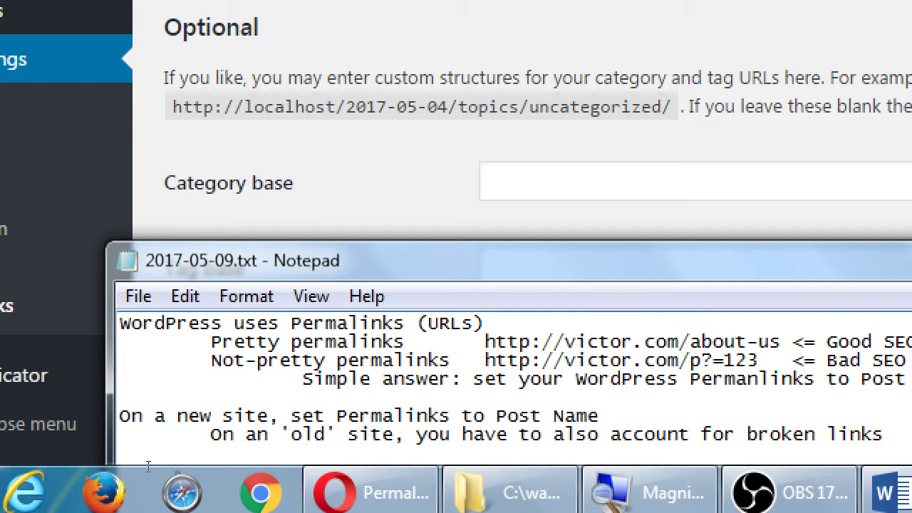
Add the indented line 'Using the Redirection Plugin' and highlight 'Redirection Plugin' and part of the URL.
key(Return)
key(Tab)
key(Tab)
text(Using the)
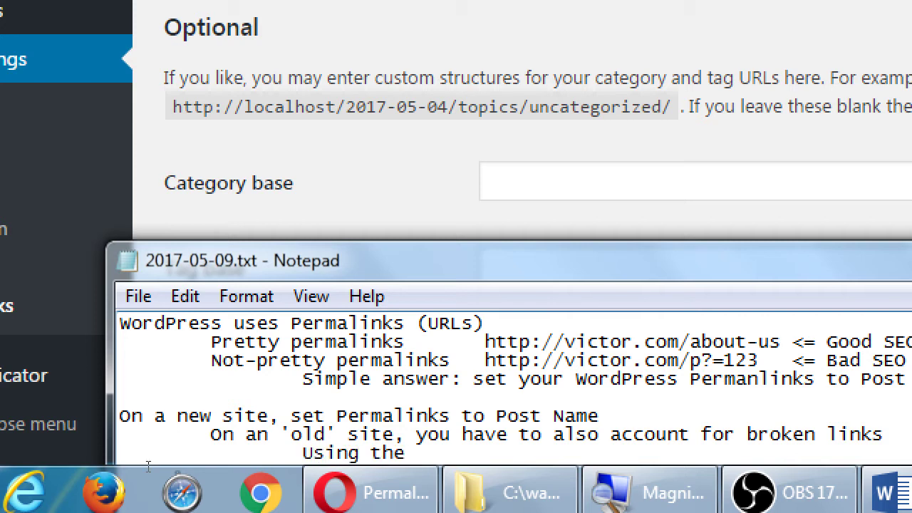
text( Redirection Plugin)
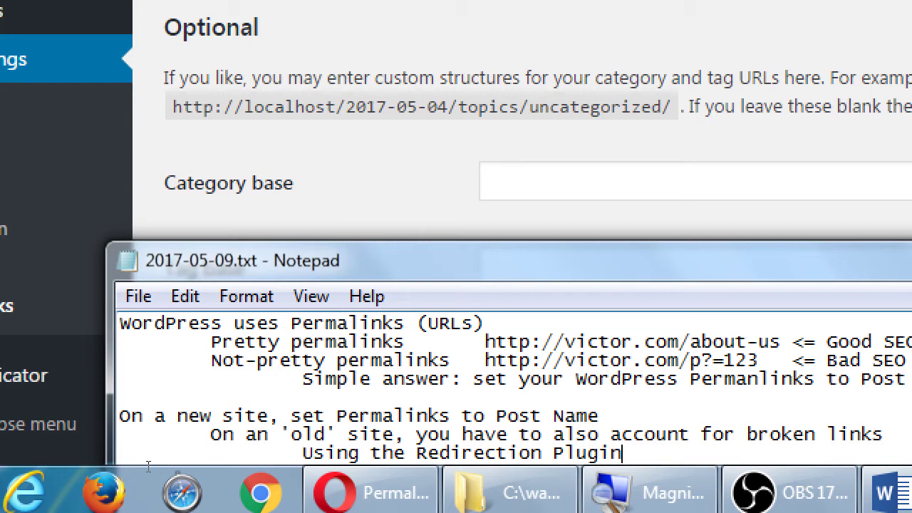
key(ctrl+shift+Left)
key(ctrl+shift+Left)
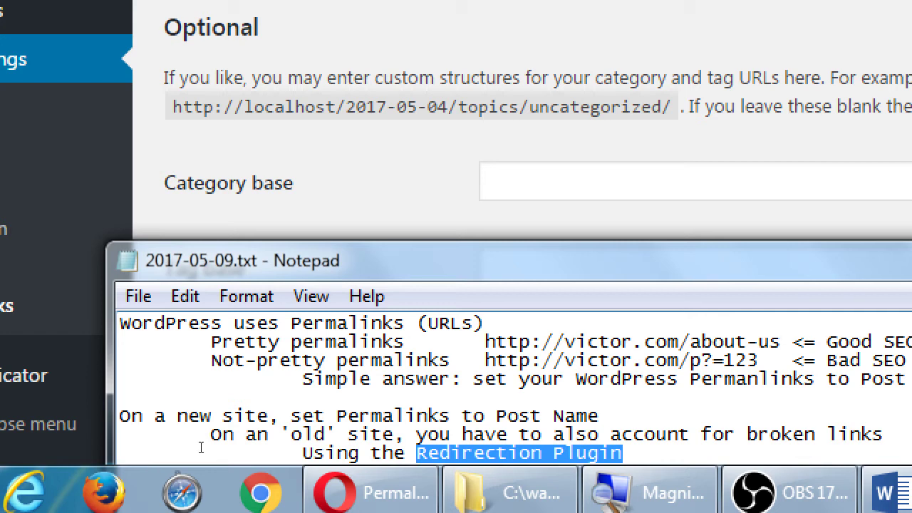
drag(386, 426, 414, 422)
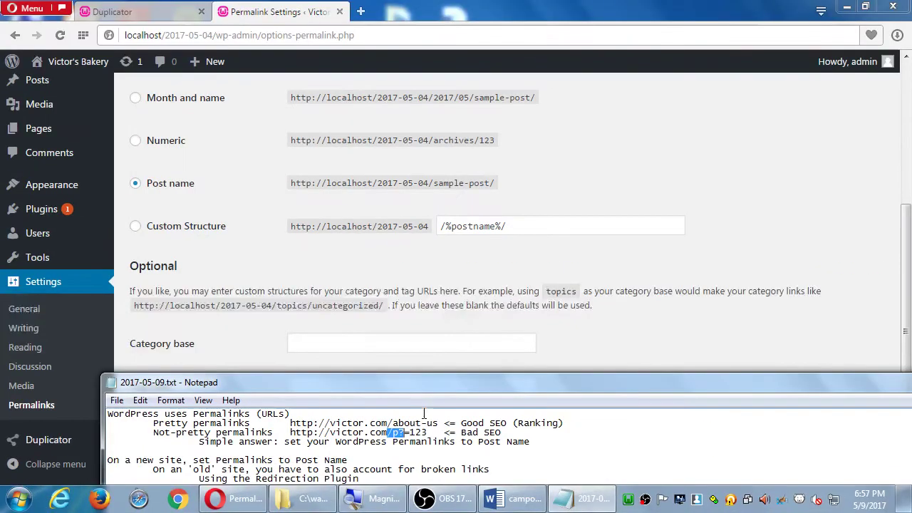
Save the Post name permalink structure on the Permalink Settings page.
click(156, 192)
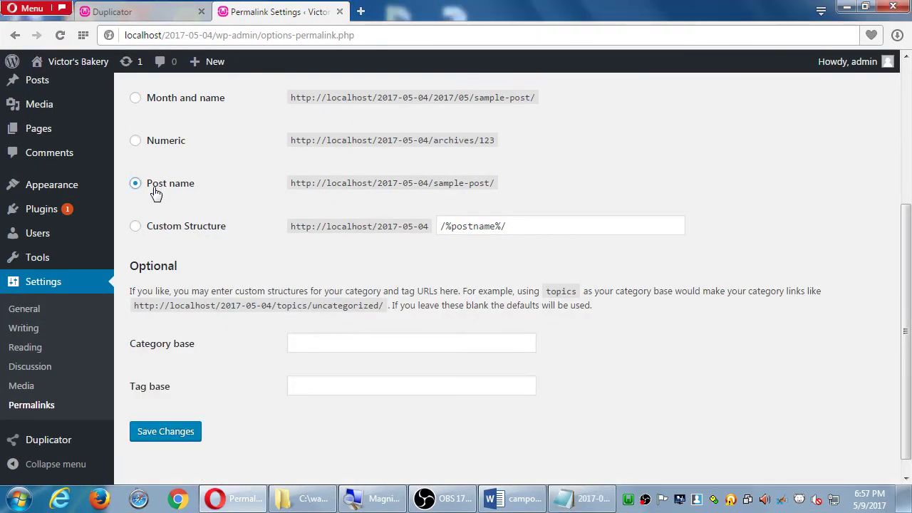
scroll(154, 194, up, 1)
scroll(150, 279, down, 2)
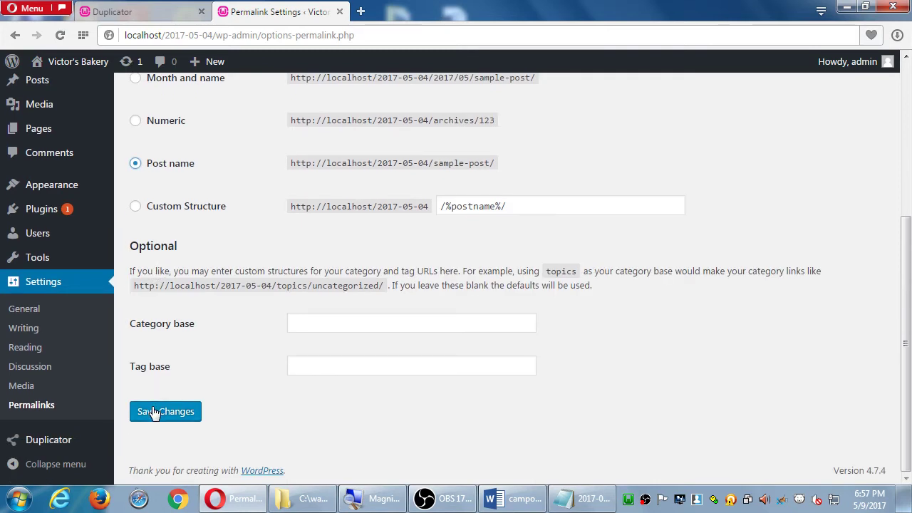
click(157, 414)
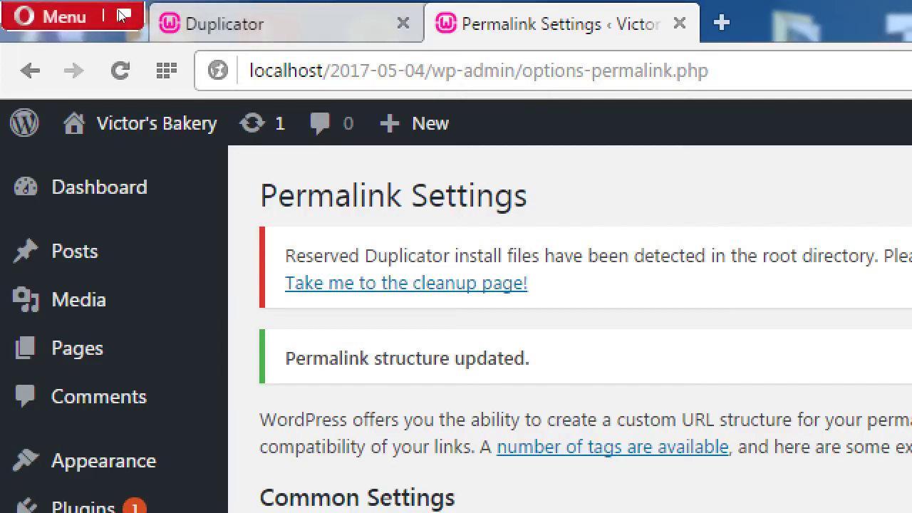
Compare the Duplicator installer and Permalink Settings tabs, then close the Permalink Settings tab.
click(204, 17)
key(ctrl+Tab)
click(151, 22)
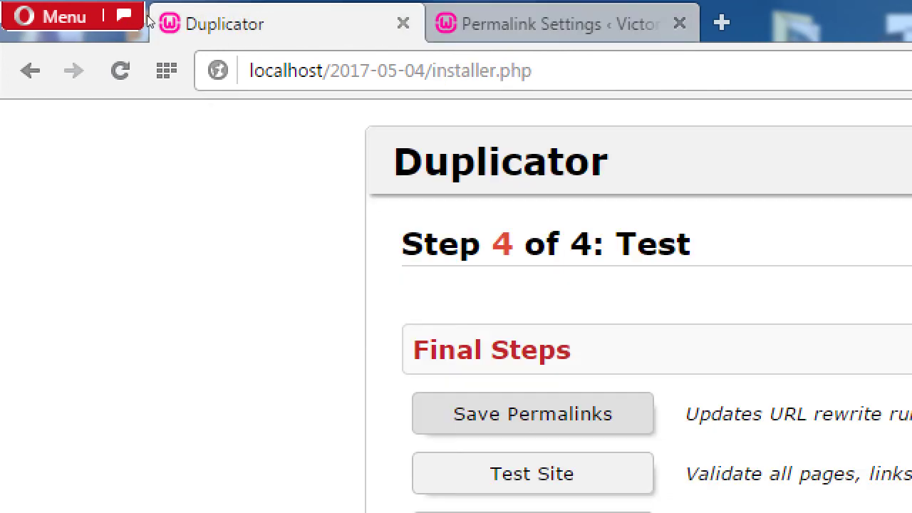
key(ctrl+Tab)
click(260, 19)
key(ctrl+Tab)
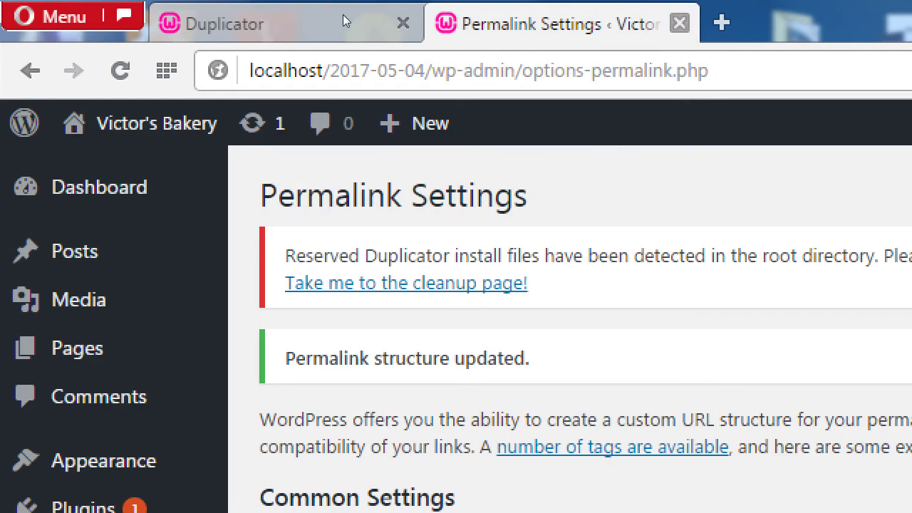
key(ctrl+w)
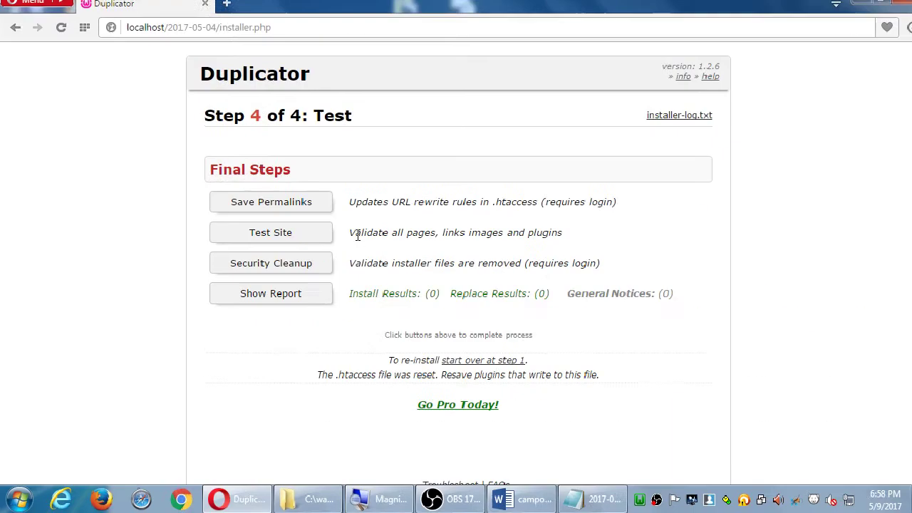
Test the Victor's Bakery site's Blog page (Not Found), go back, and return to the Duplicator tab.
click(211, 241)
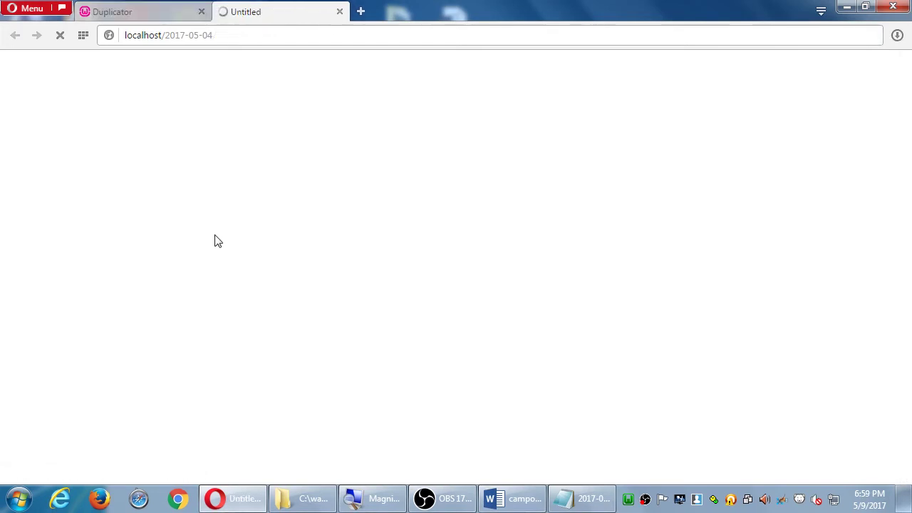
scroll(373, 345, down, 3)
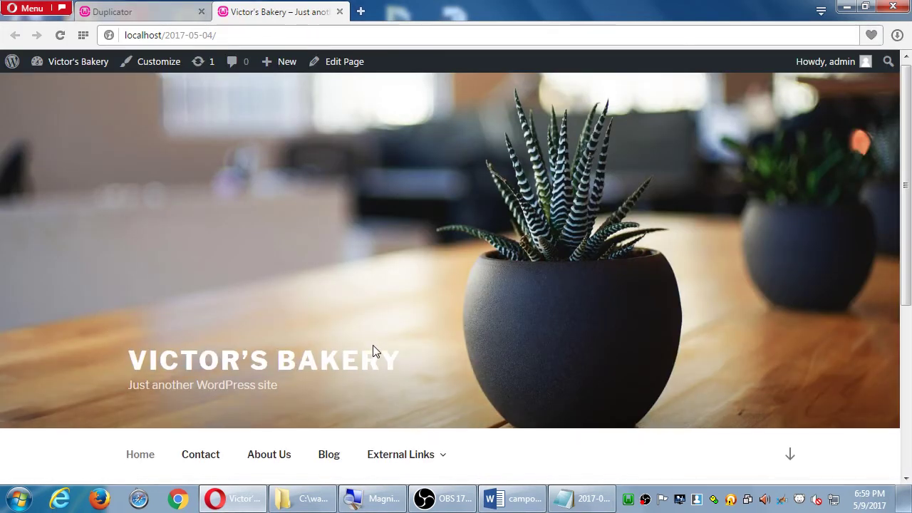
click(329, 261)
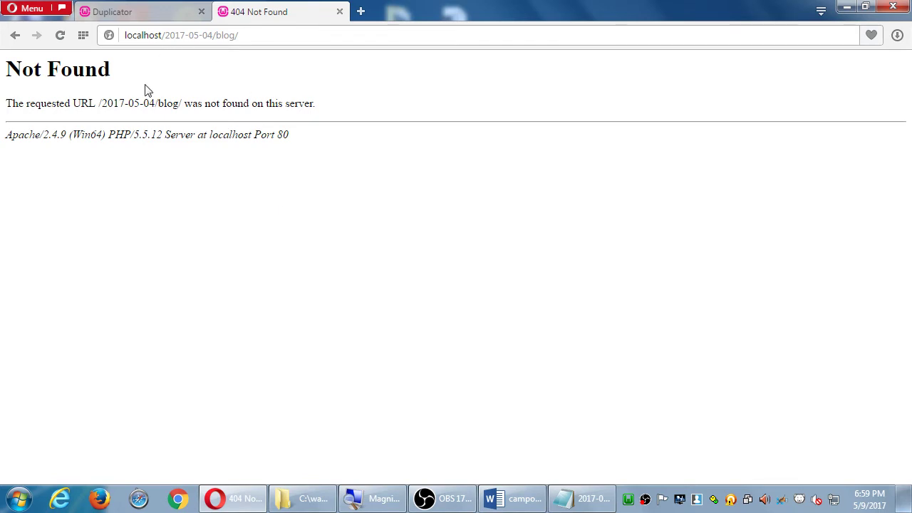
key(alt+Left)
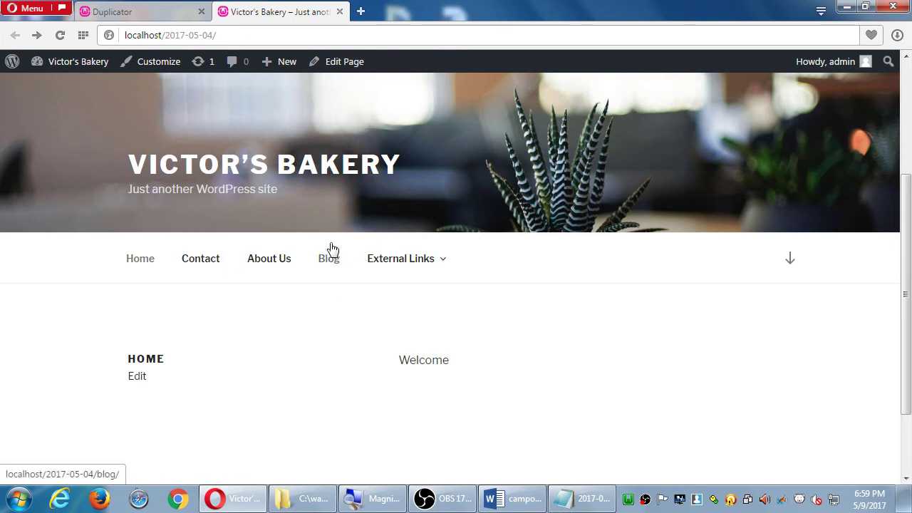
click(145, 16)
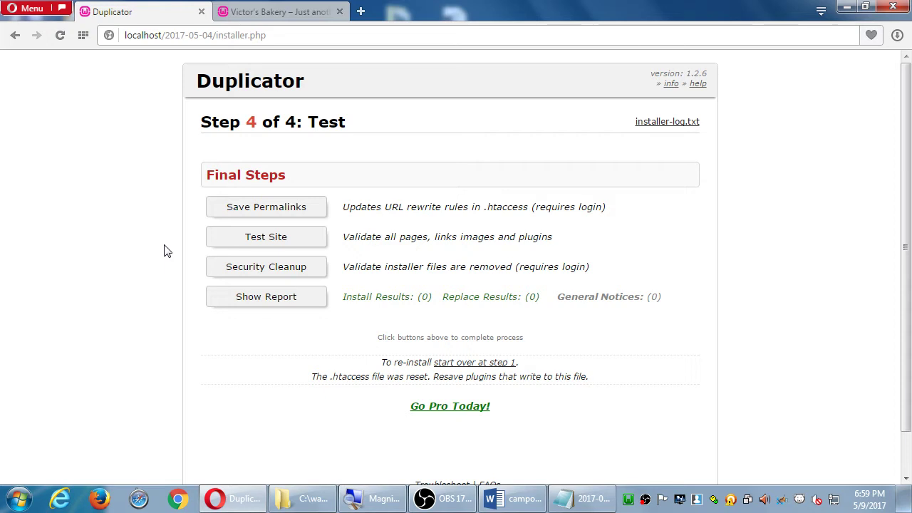
Run Security Cleanup from the Step 4 page and confirm the 'localhost says' prompt.
click(266, 269)
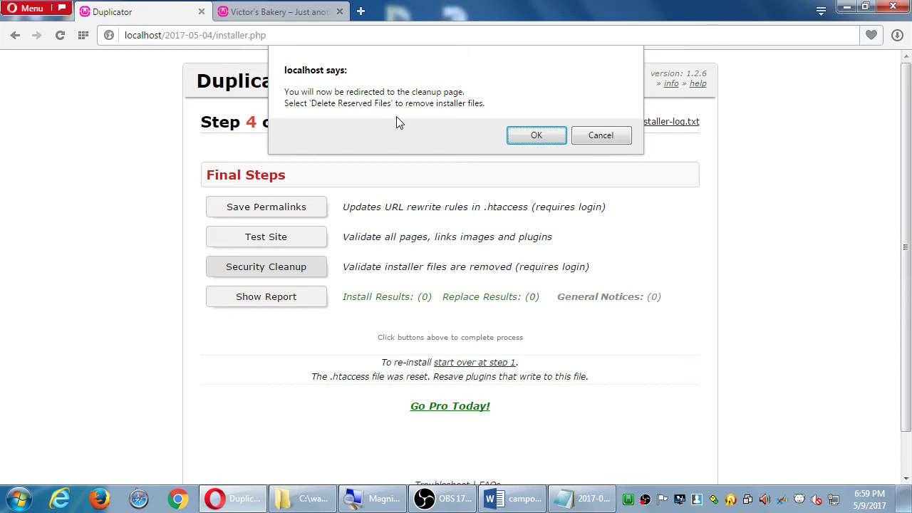
click(531, 139)
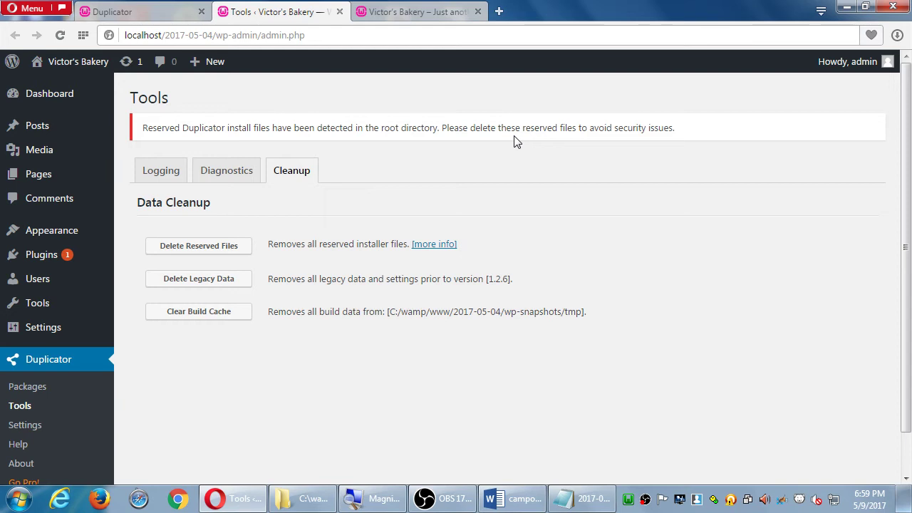
Delete Reserved Files and review the removed installer.php and installer-data.sql paths.
click(209, 250)
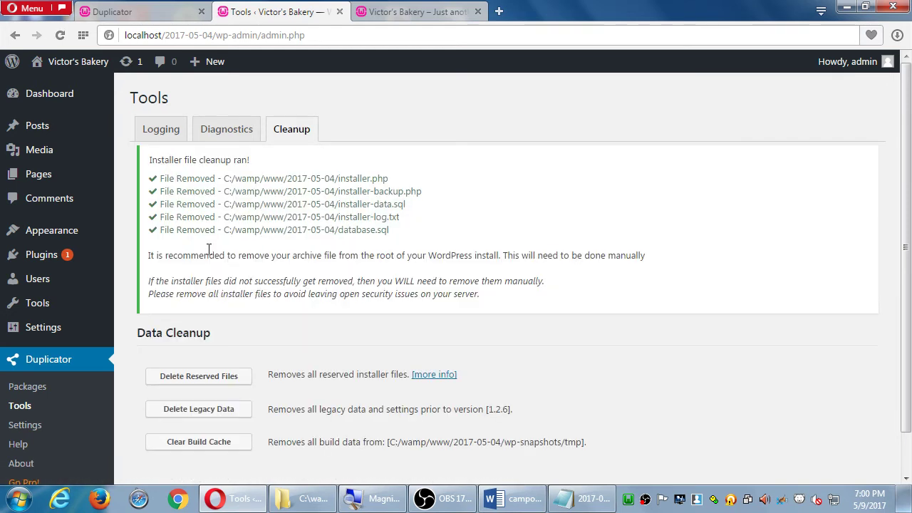
drag(321, 178, 378, 178)
click(348, 193)
drag(325, 204, 407, 205)
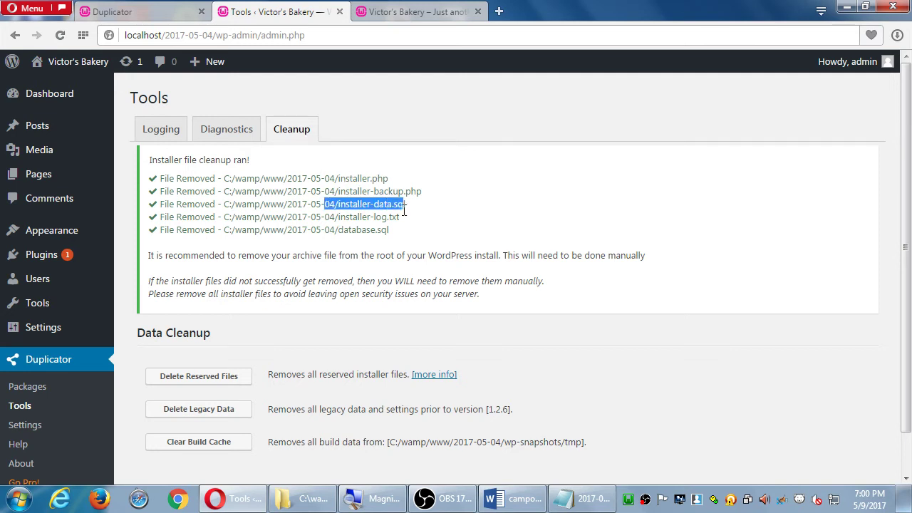
click(339, 223)
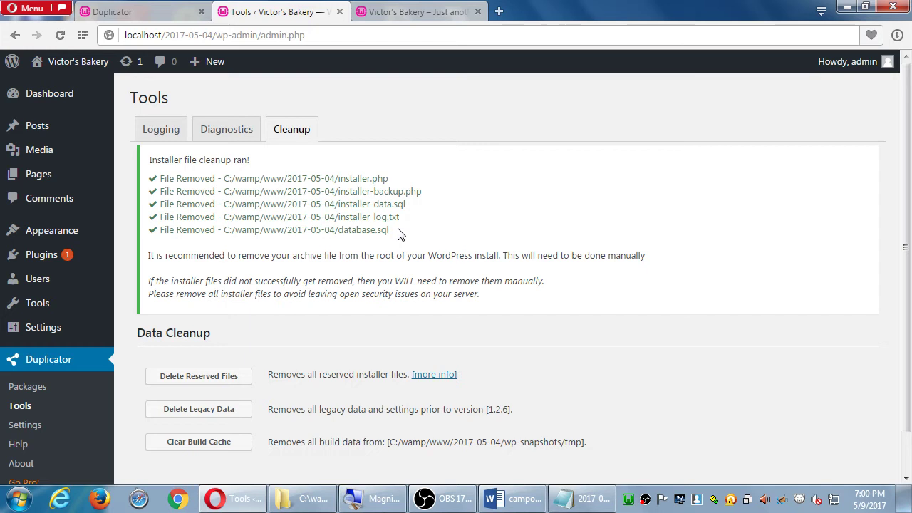
Recheck Security Cleanup on the installer tab, then bring the Word instructions forward.
click(91, 14)
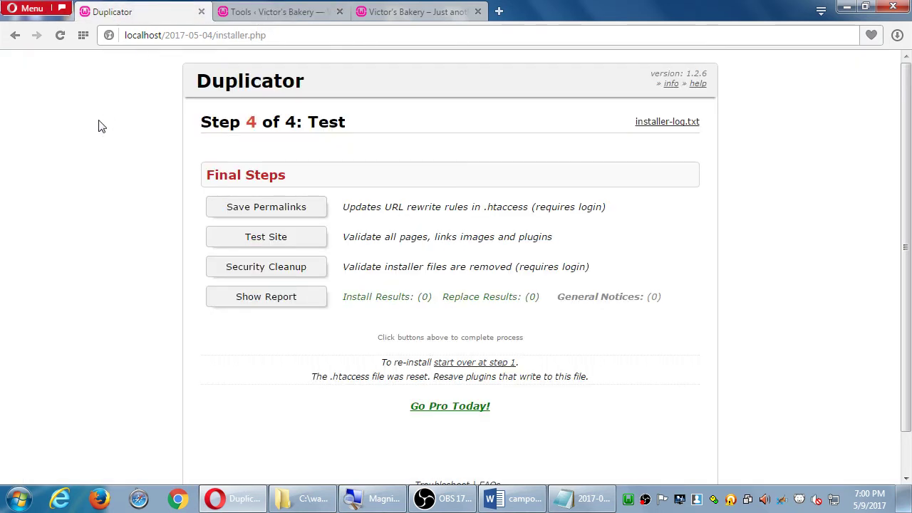
click(277, 269)
click(278, 12)
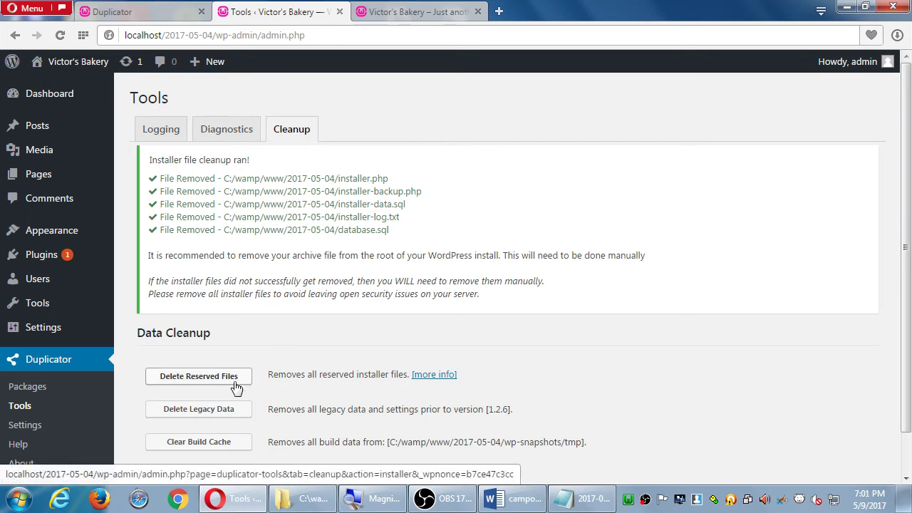
click(515, 500)
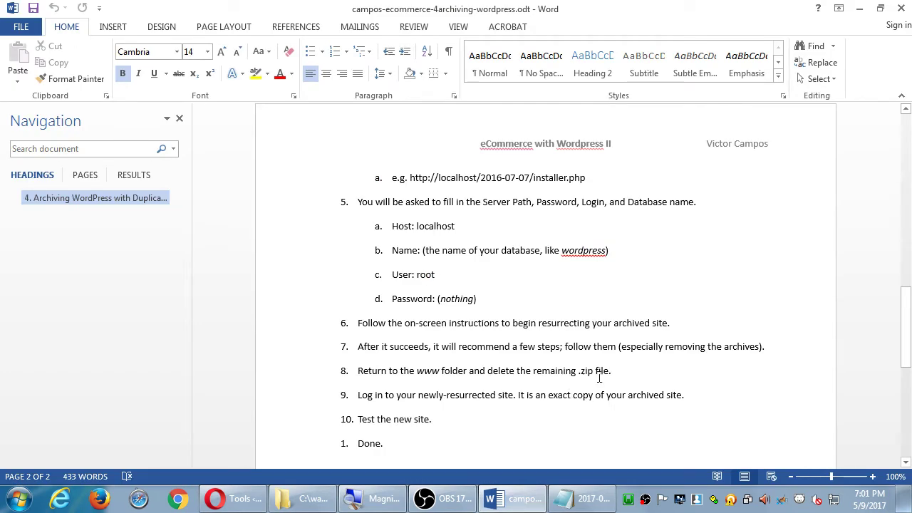
Read Word's next step about deleting the leftover .zip, then show the Windows desktop.
scroll(599, 369, down, 1)
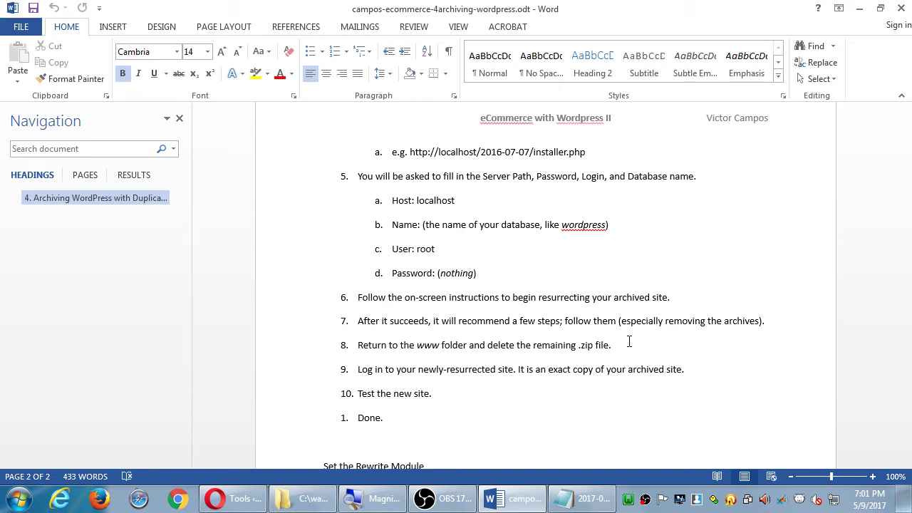
key(alt+Tab)
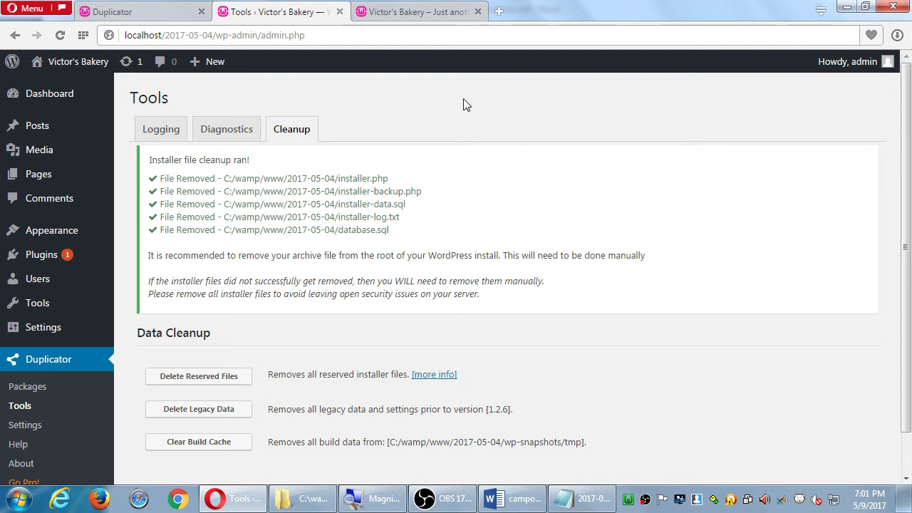
key(super+d)
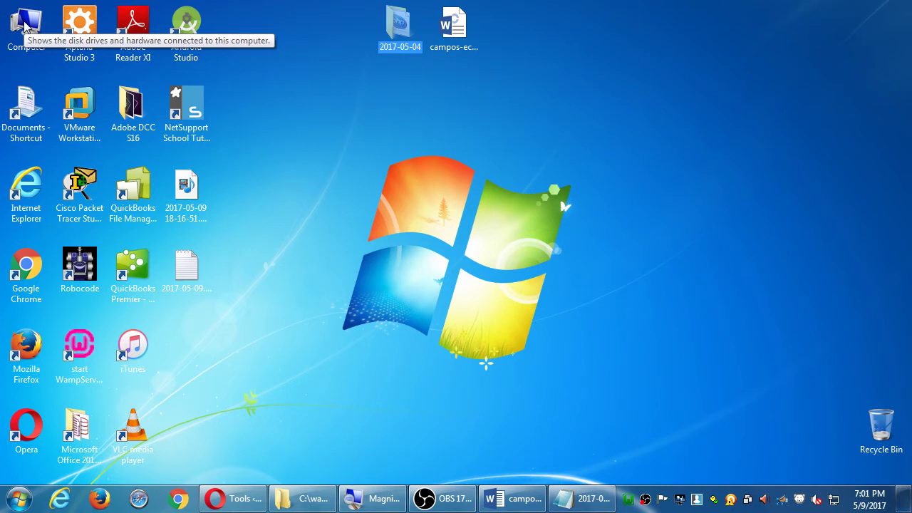
Browse from Computer to the C:\wamp\www\2017-05-04 site folder.
double_click(25, 26)
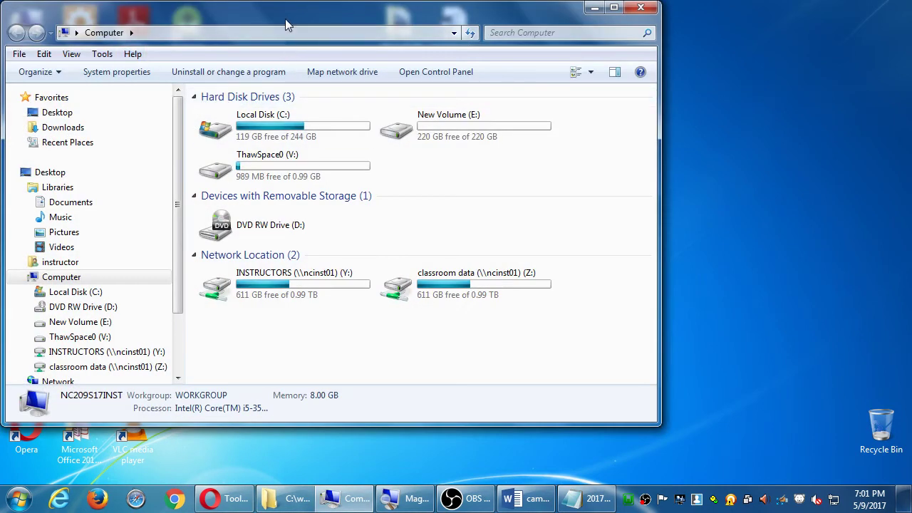
drag(285, 25, 500, 42)
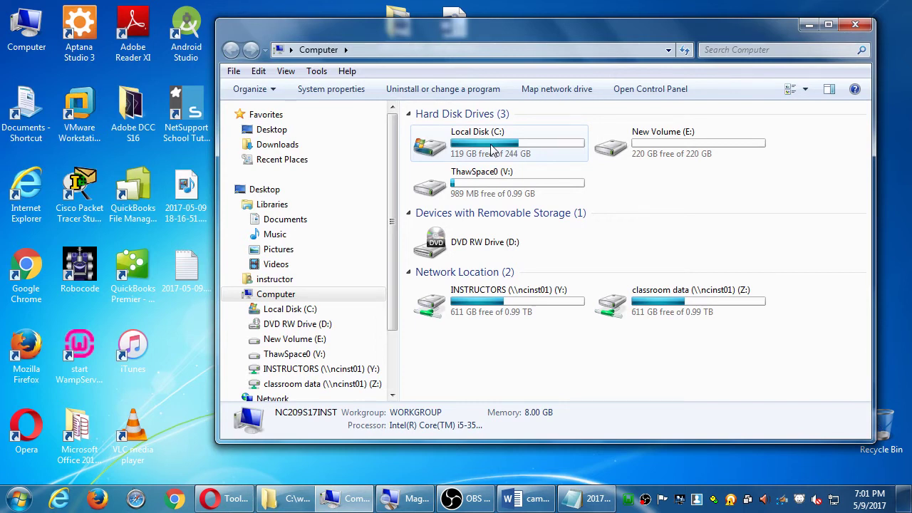
double_click(492, 150)
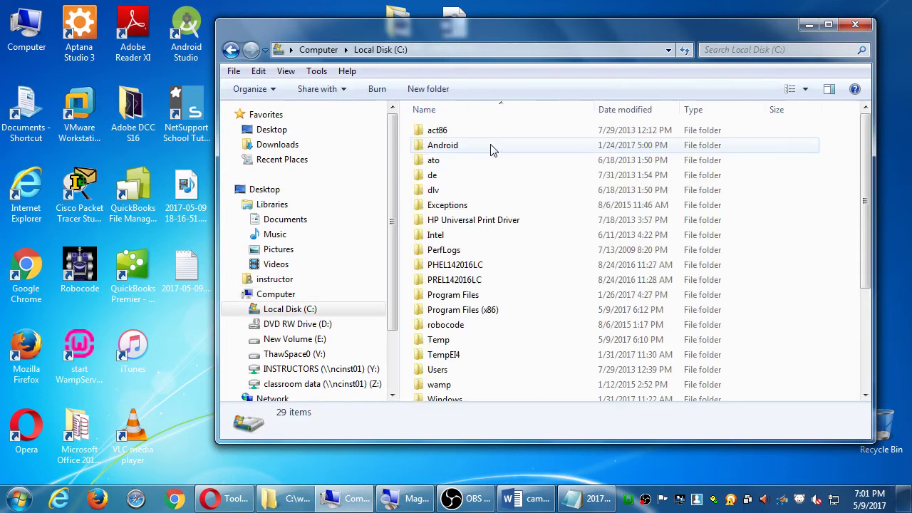
double_click(440, 385)
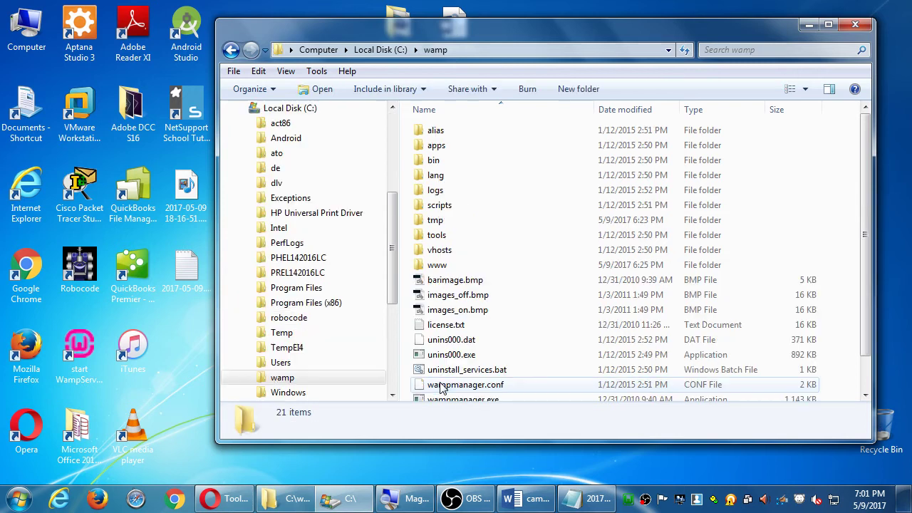
double_click(440, 268)
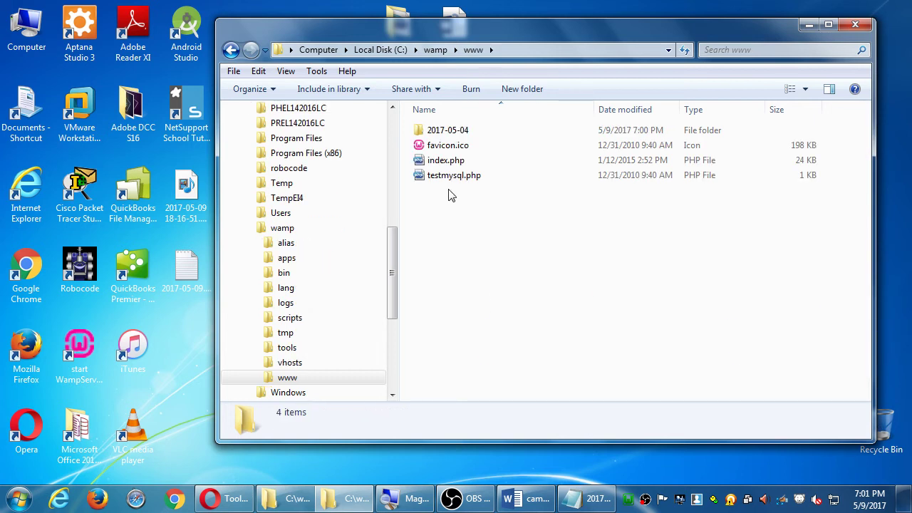
double_click(456, 132)
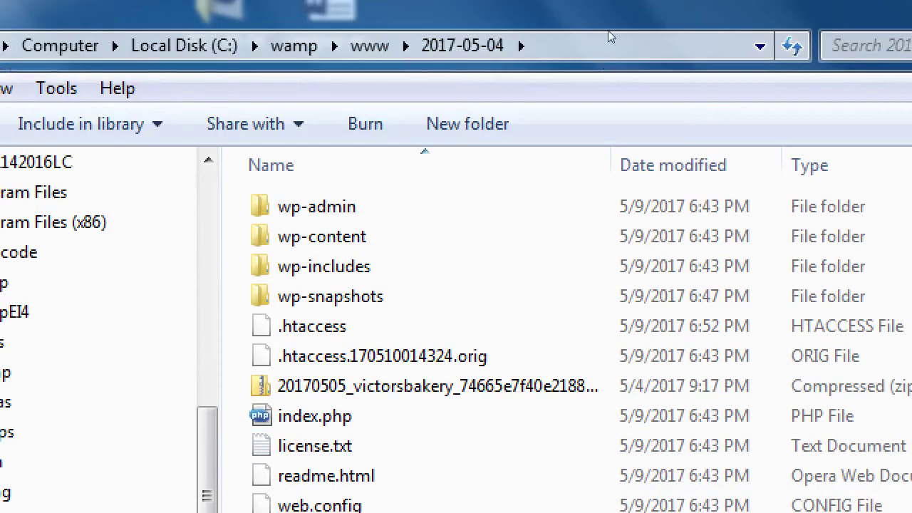
Delete the leftover Duplicator archive .zip, leaving 24 items in the folder.
key(Down)
key(Down)
key(Down)
key(Down)
key(Down)
key(Down)
key(Down)
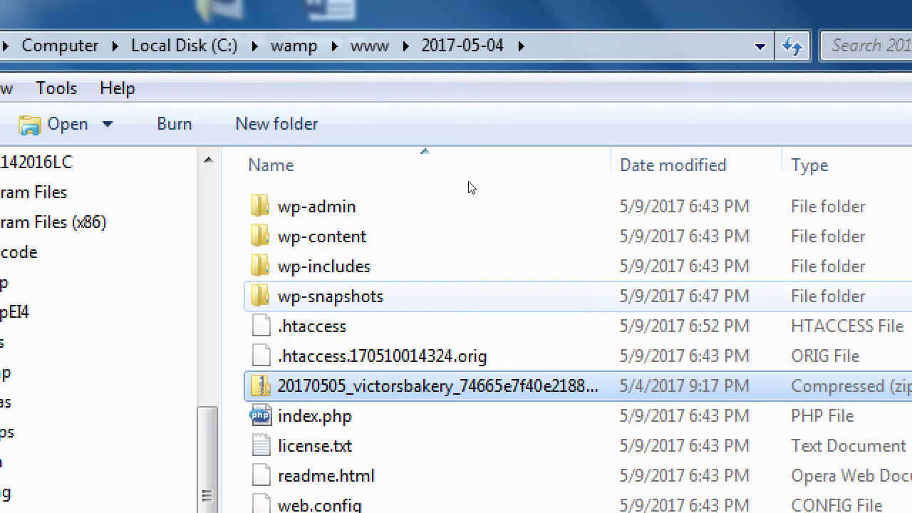
double_click(610, 164)
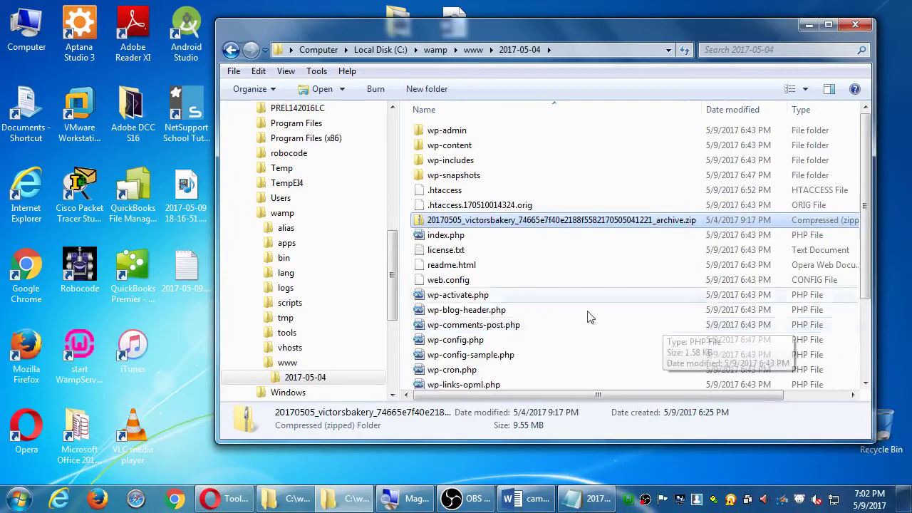
scroll(590, 285, down, 2)
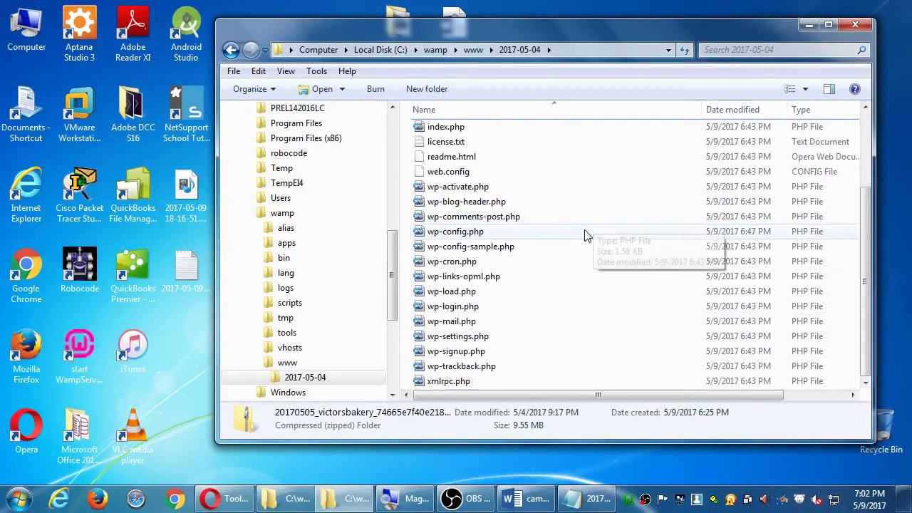
scroll(591, 236, up, 2)
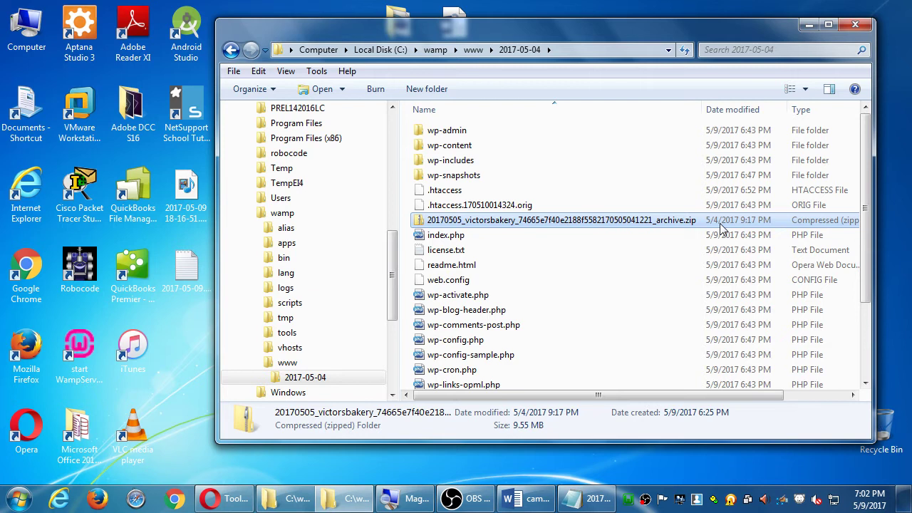
key(Delete)
key(Return)
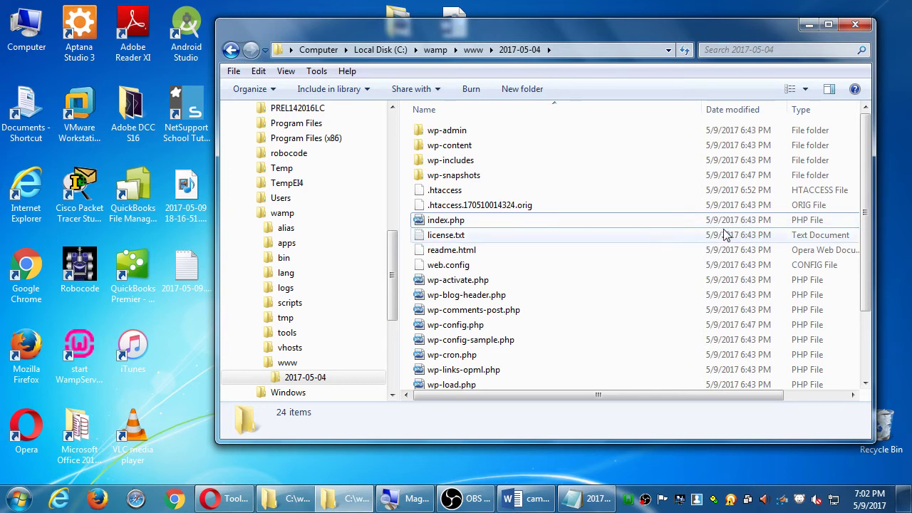
Scroll the Word guide to the 'Set the Rewrite Module' section and select the word 'Rewrite'.
click(542, 501)
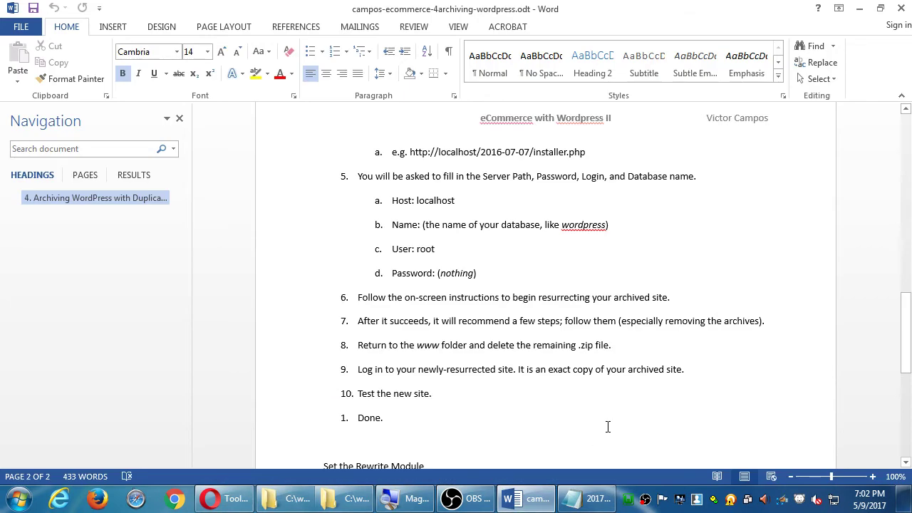
scroll(618, 415, down, 1)
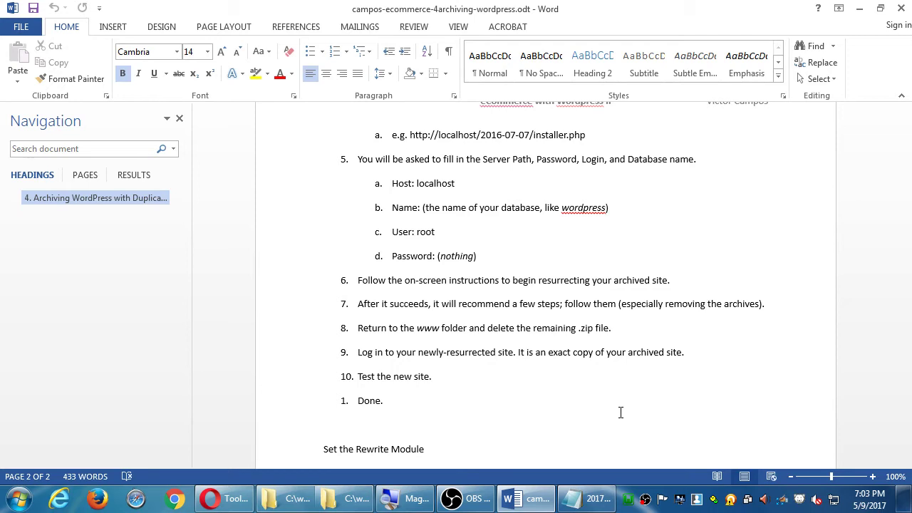
scroll(576, 411, down, 1)
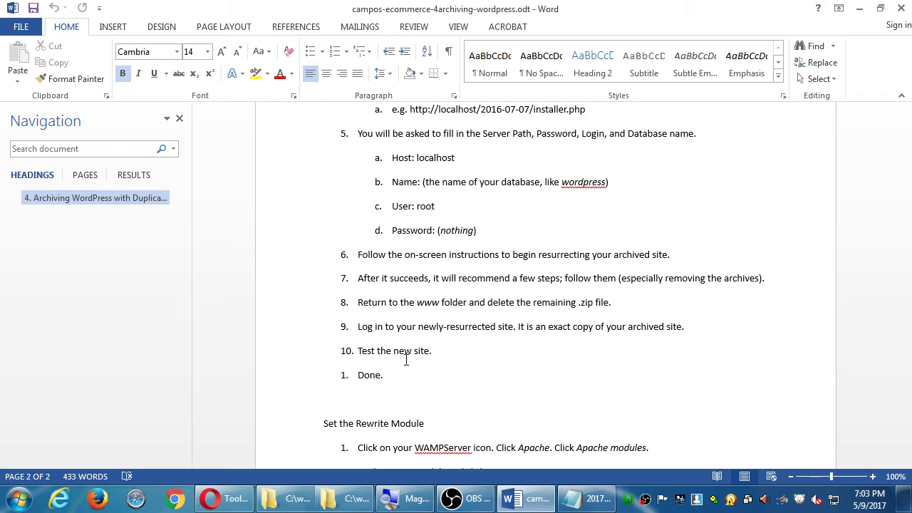
scroll(409, 360, up, 4)
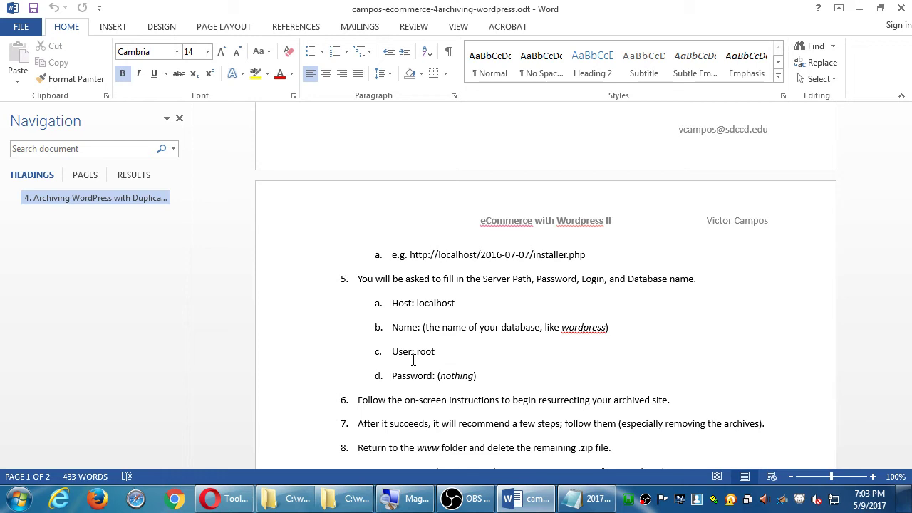
scroll(541, 327, down, 6)
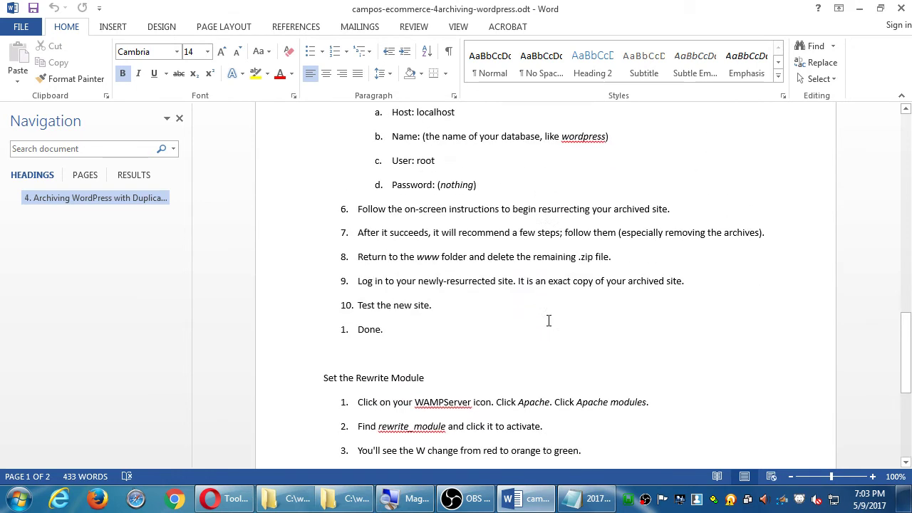
scroll(550, 320, down, 2)
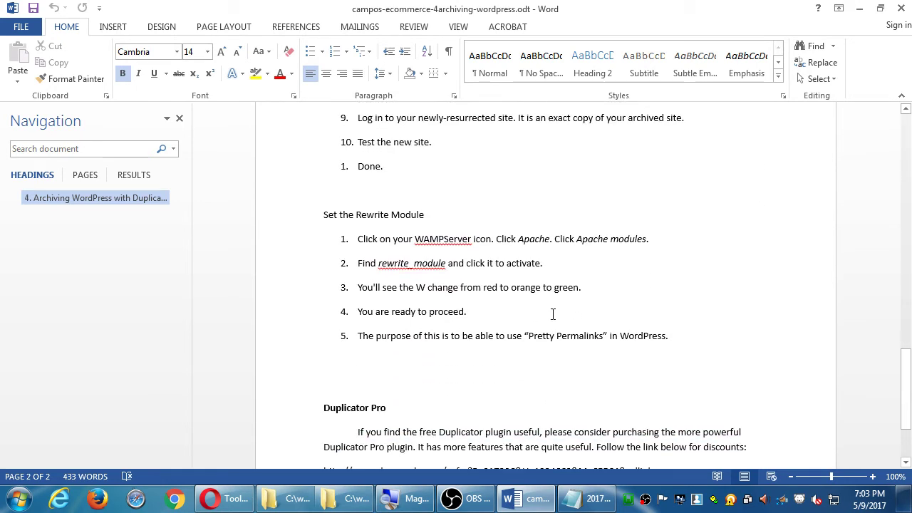
double_click(358, 215)
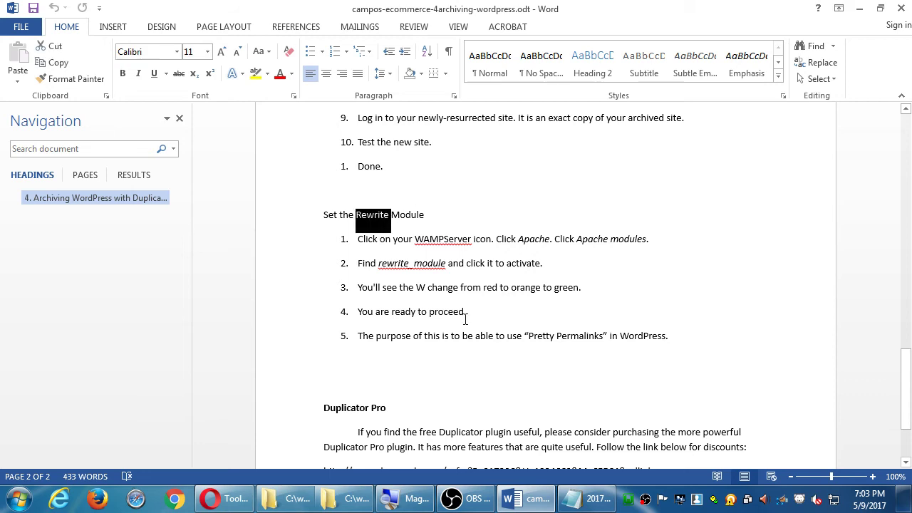
click(227, 498)
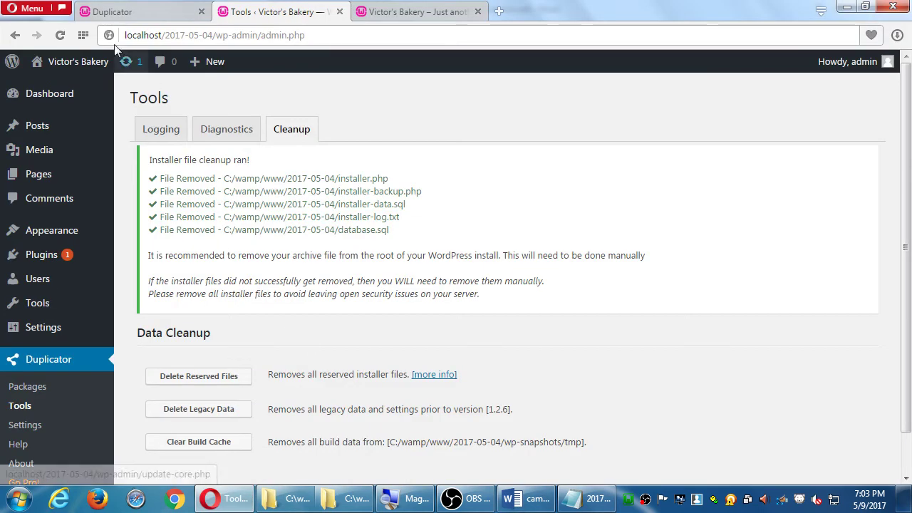
From the Victor's Bakery home page, open Contact and About Us to see both return 404.
click(72, 63)
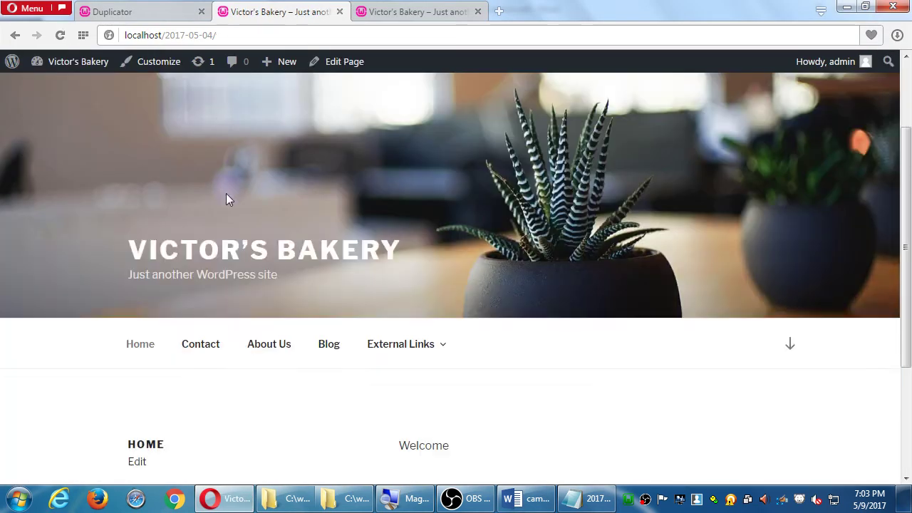
scroll(228, 195, down, 2)
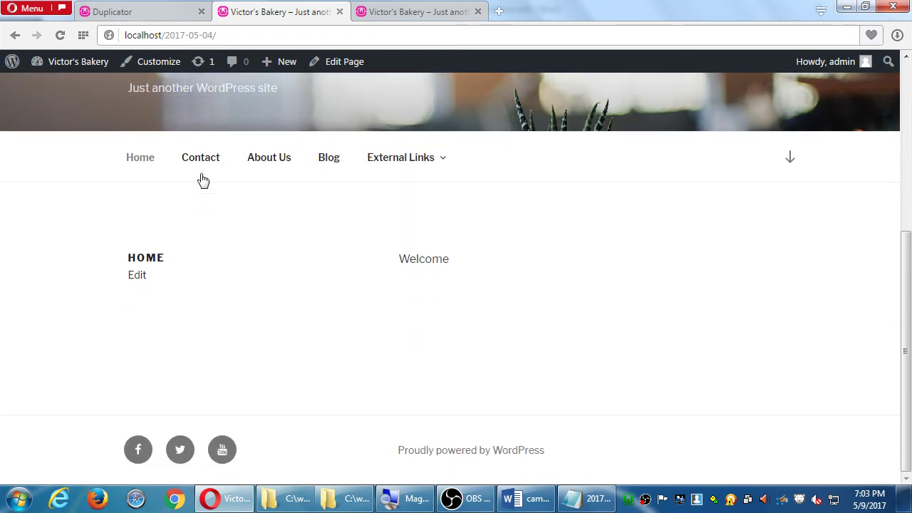
click(204, 168)
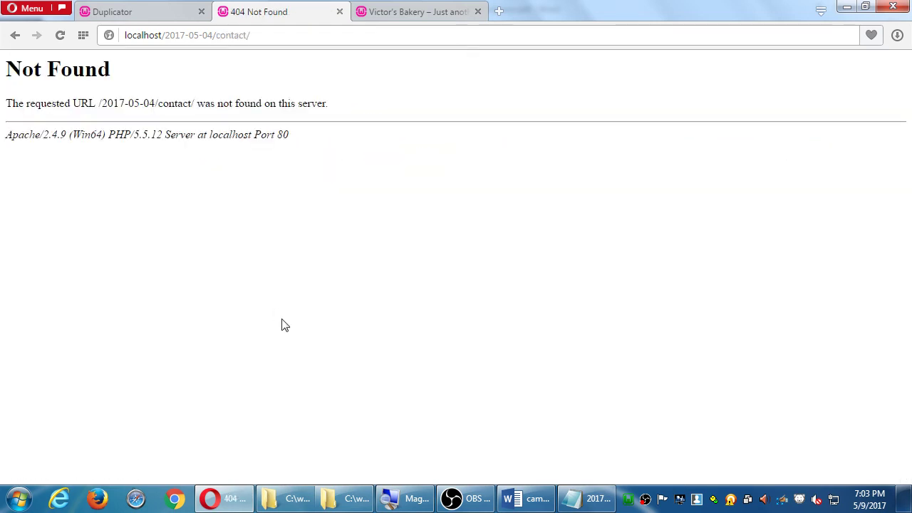
key(alt+Left)
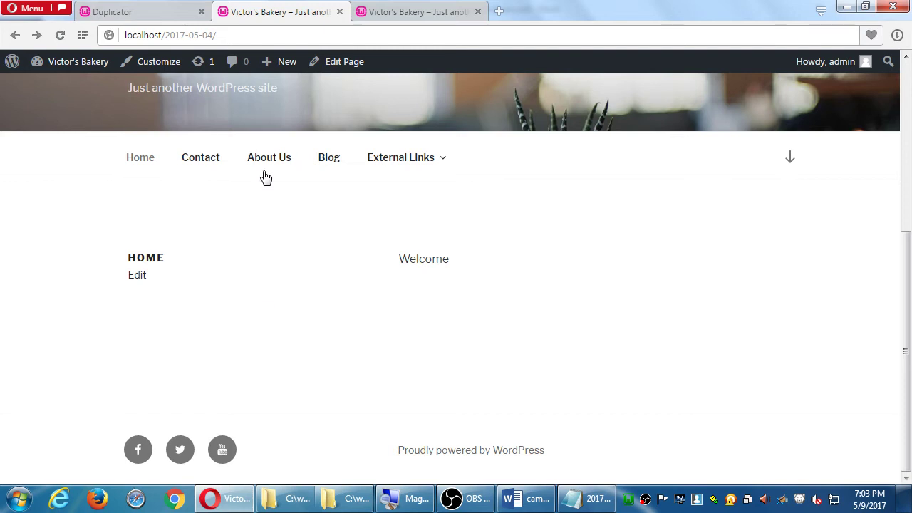
click(263, 171)
key(alt+Left)
Reopen the Contact page, select 'contact' in its address, and return to the Word instructions.
click(226, 157)
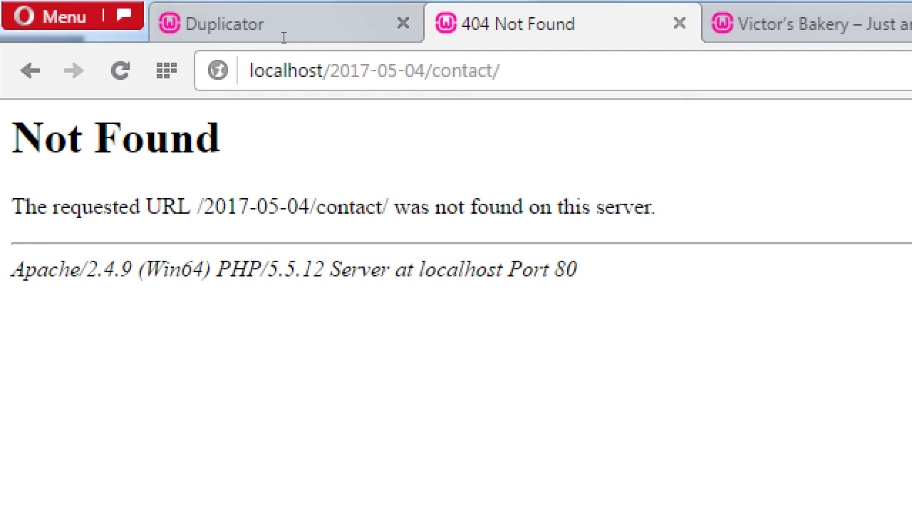
double_click(462, 70)
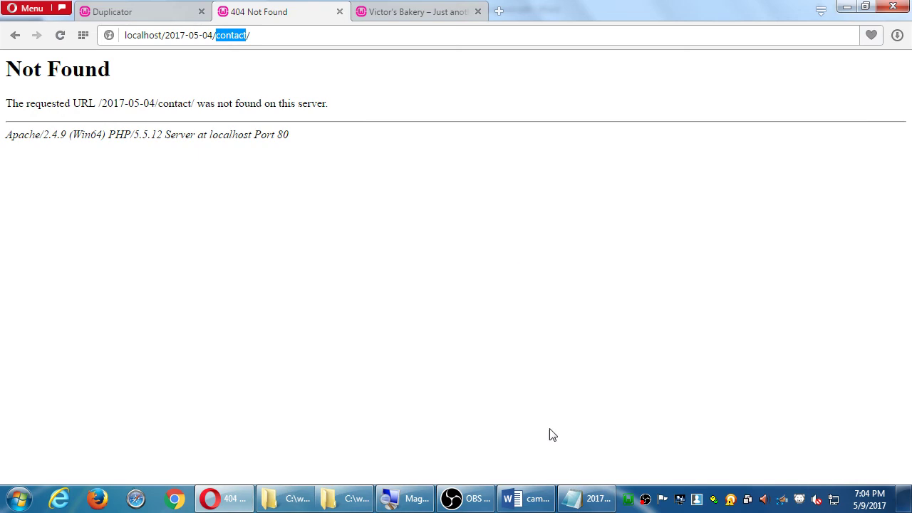
click(527, 499)
scroll(421, 254, down, 1)
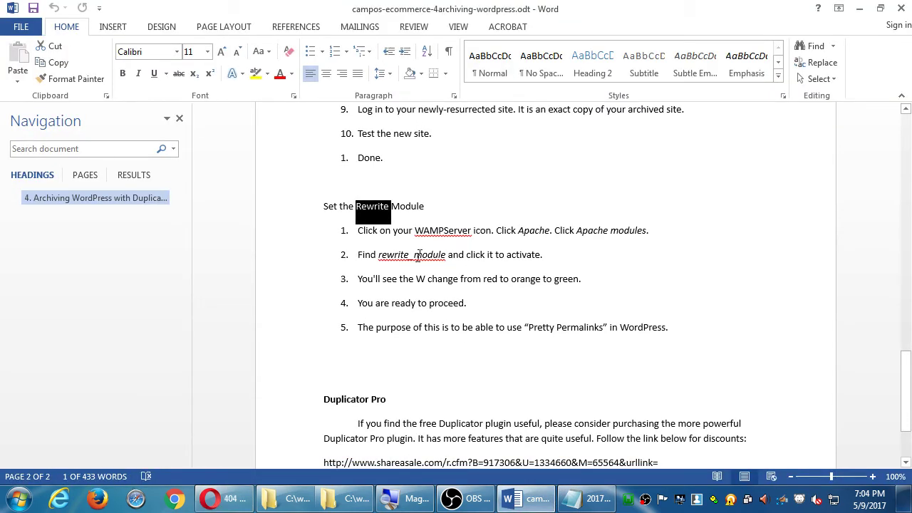
click(421, 197)
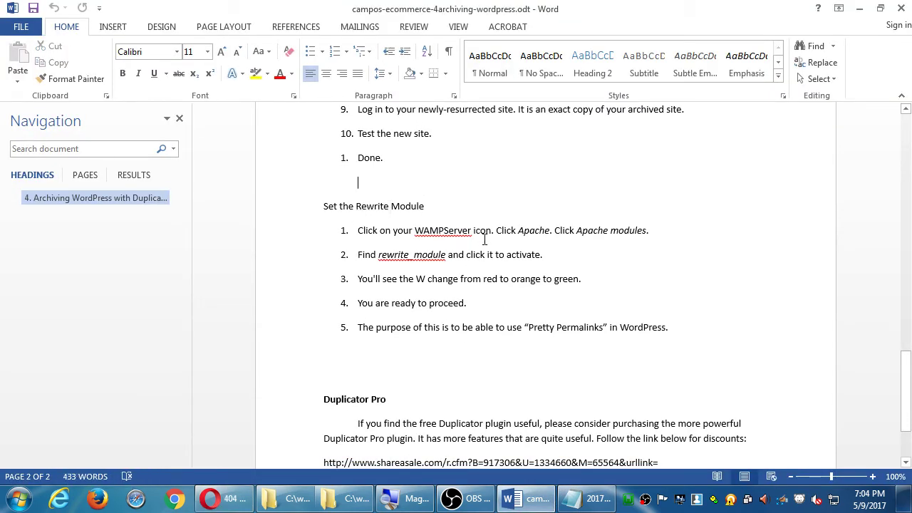
key(super)
key(super)
click(467, 206)
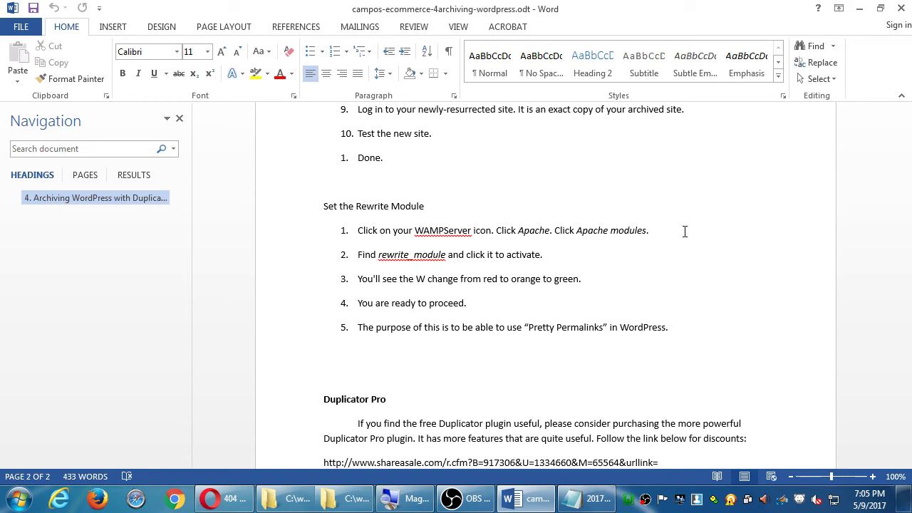
Enable rewrite_module under Apache > Apache modules in the WampServer tray menu.
click(628, 501)
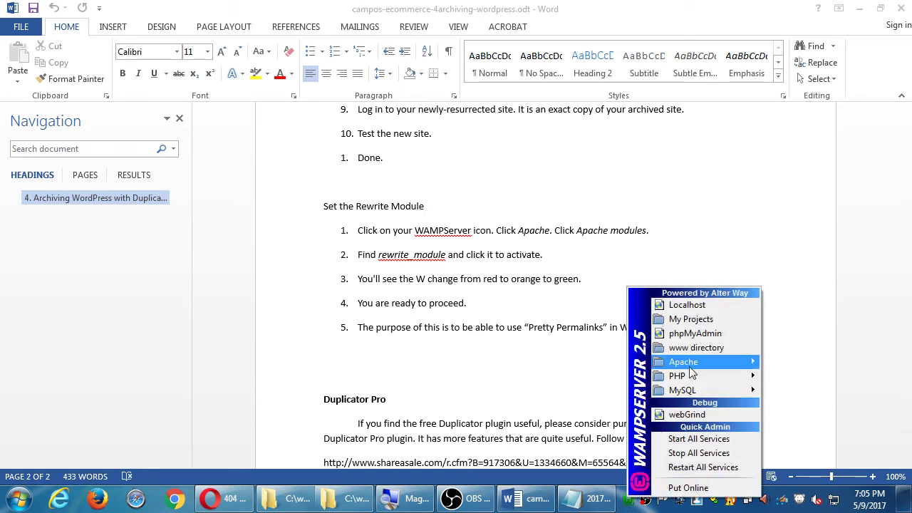
mouse_move(690, 369)
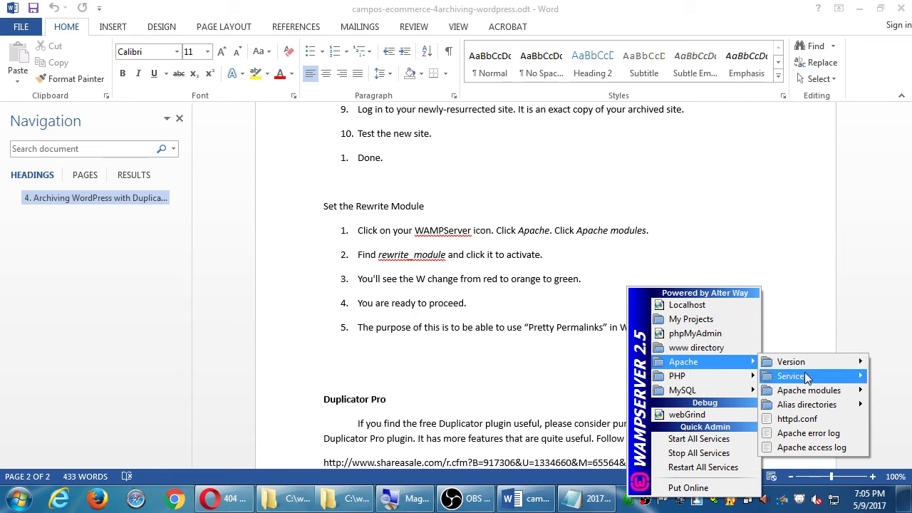
mouse_move(809, 394)
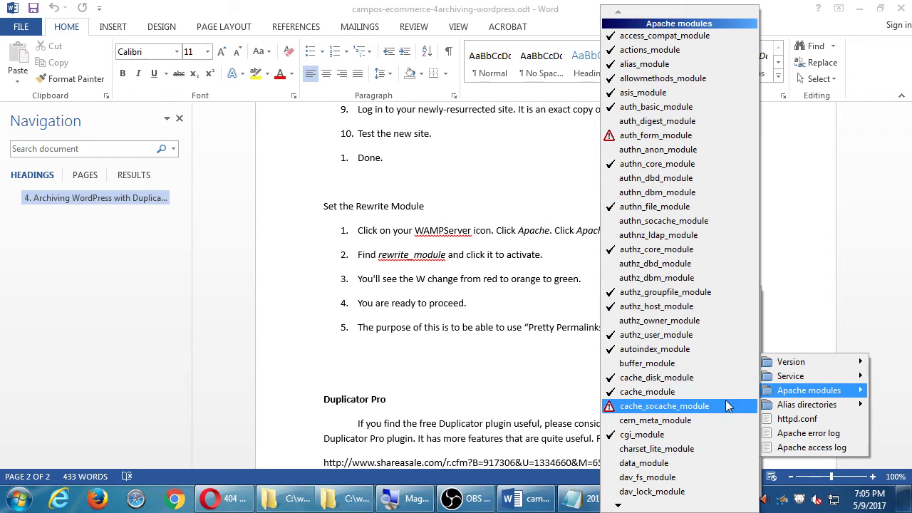
mouse_move(618, 505)
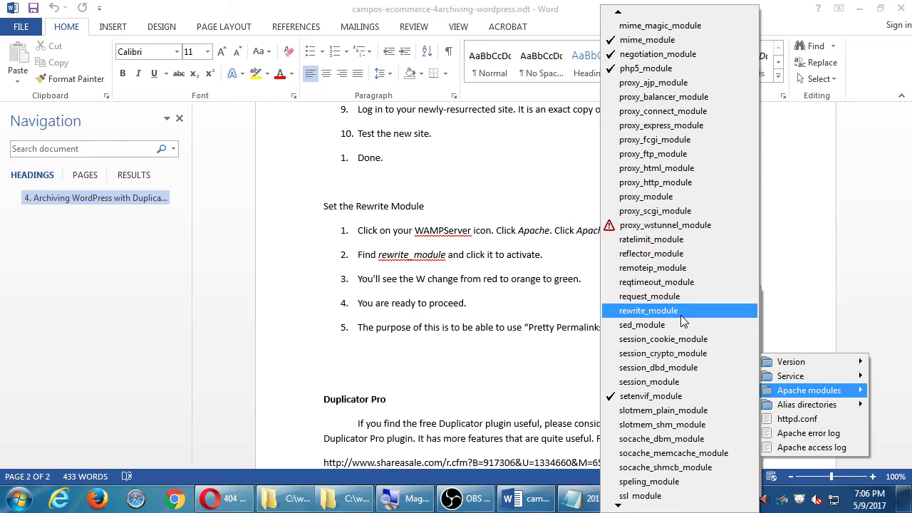
click(681, 315)
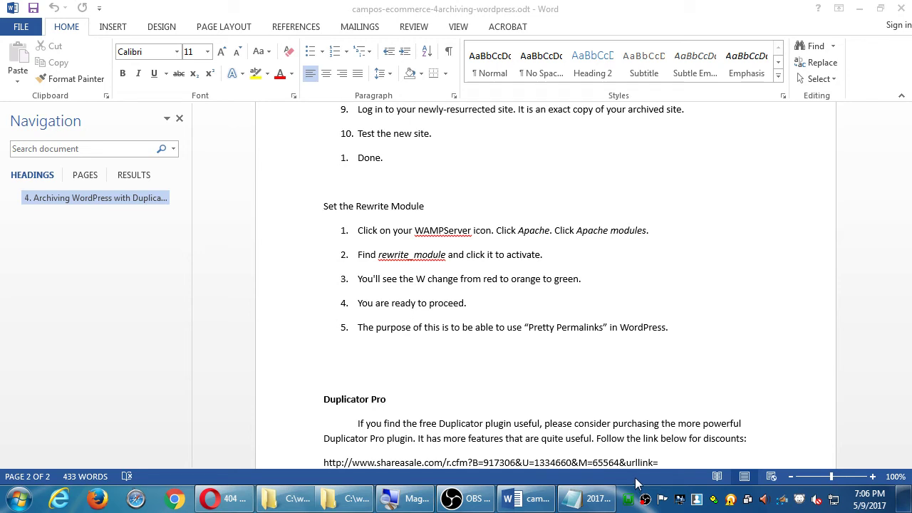
click(247, 499)
Delete 'contact/' from the address to load the Victor's Bakery home page.
key(ctrl+shift+Left)
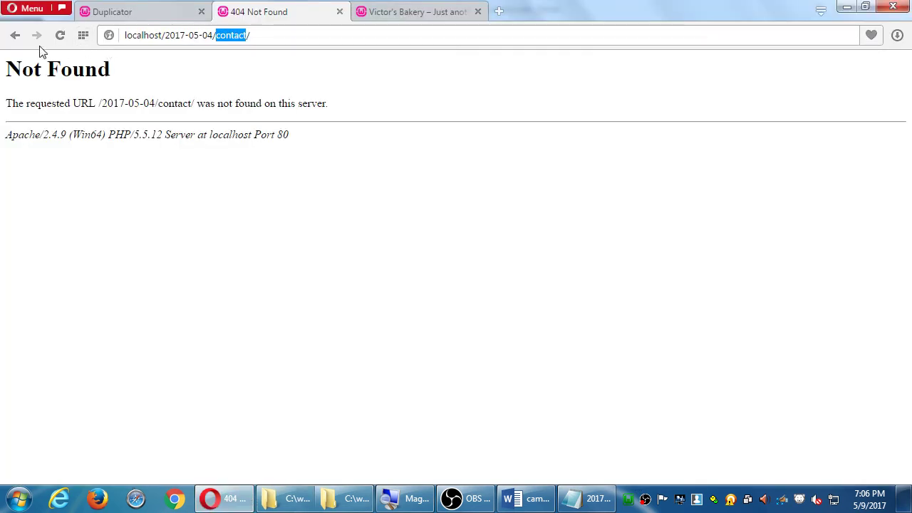
key(BackSpace)
key(Return)
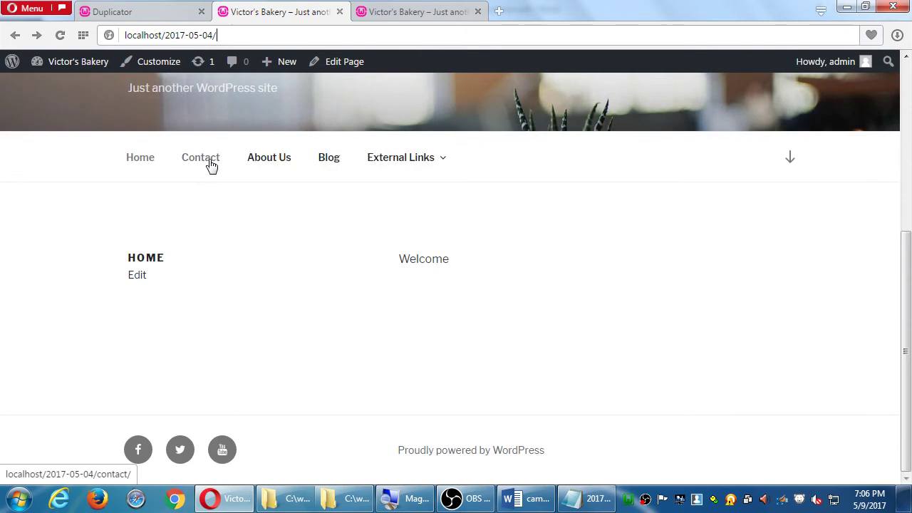
Confirm the Contact and About Us pages now load, then return to the Home page.
click(210, 161)
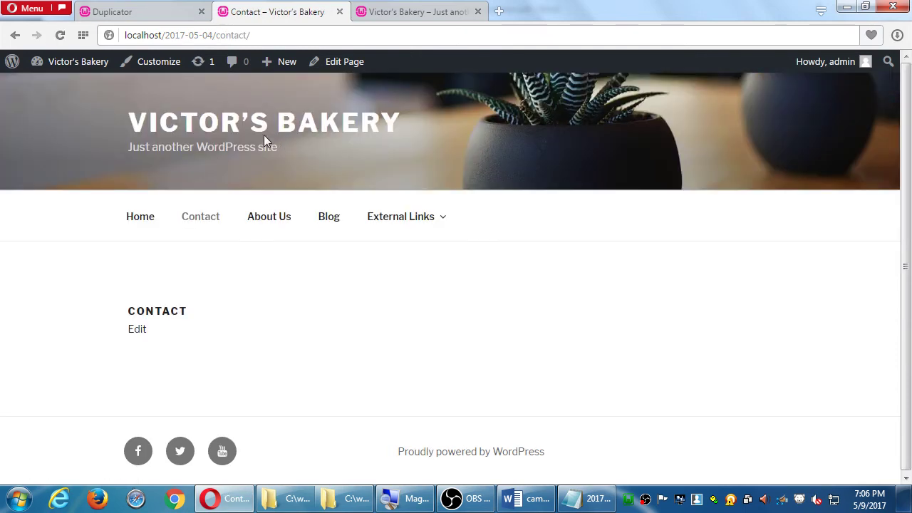
click(15, 35)
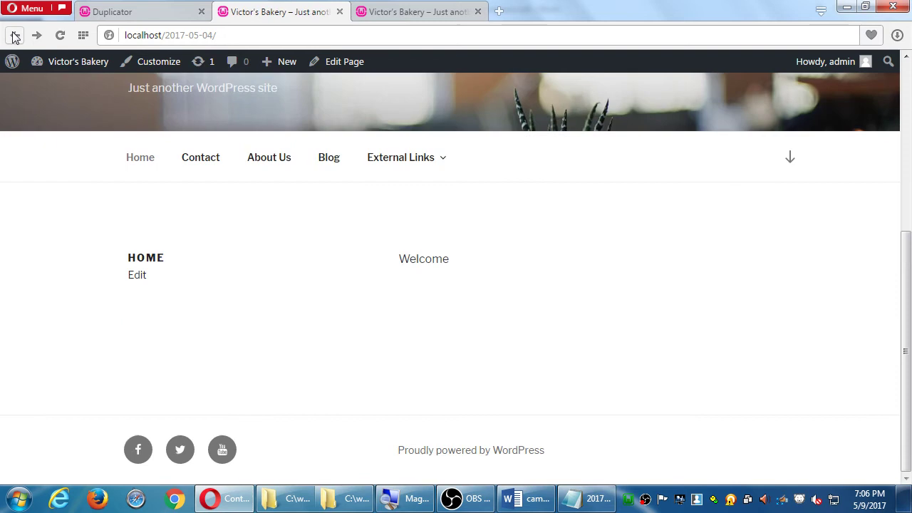
click(270, 157)
click(478, 11)
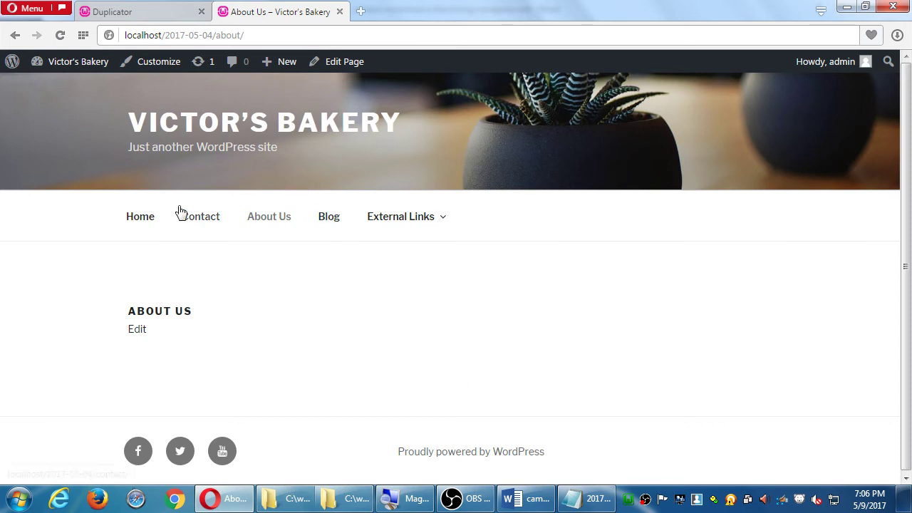
click(142, 220)
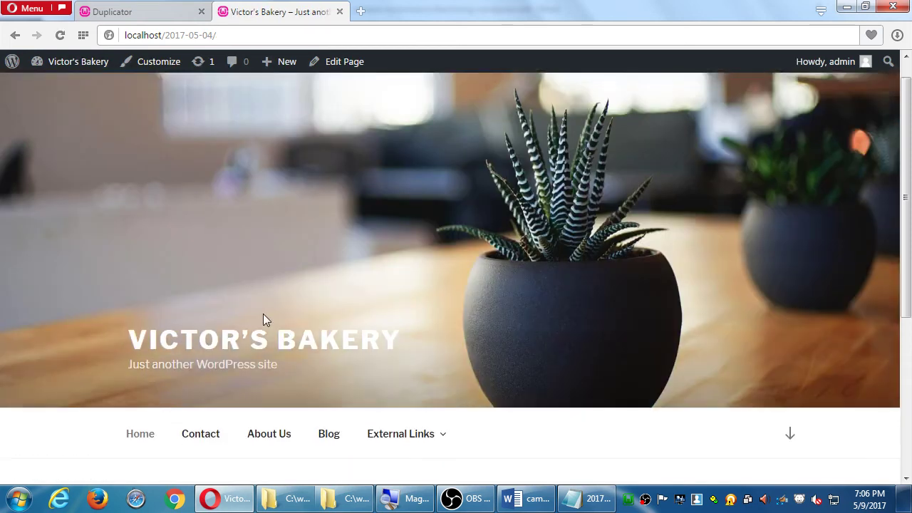
click(200, 381)
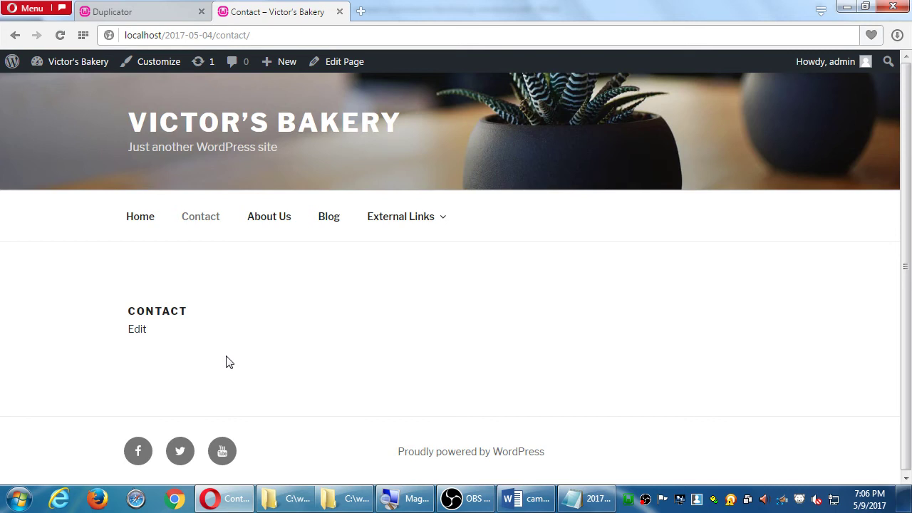
click(145, 219)
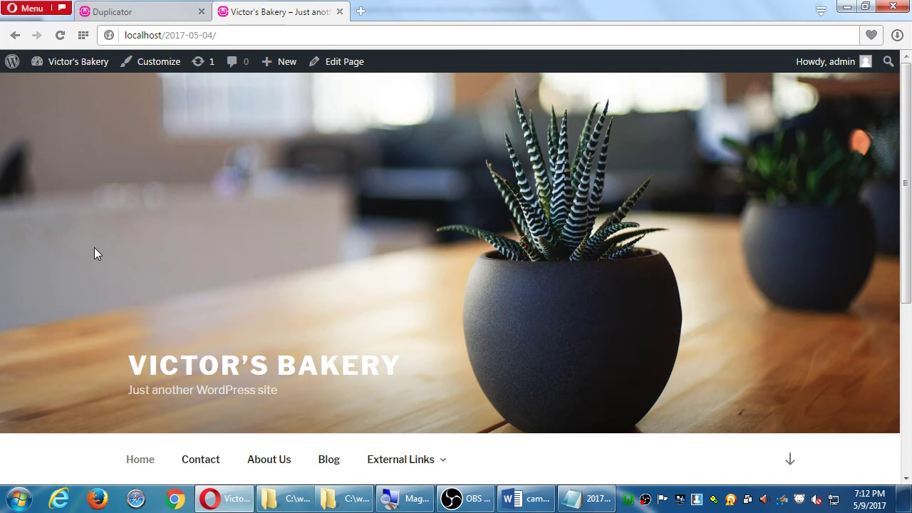
Go from the Victor's Bakery front-end homepage to its admin Dashboard through the admin bar.
scroll(369, 227, down, 4)
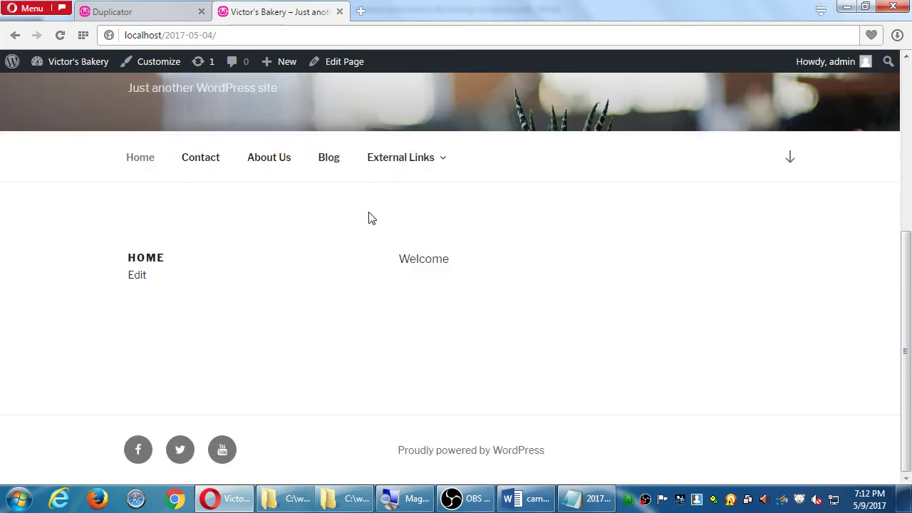
scroll(368, 205, up, 4)
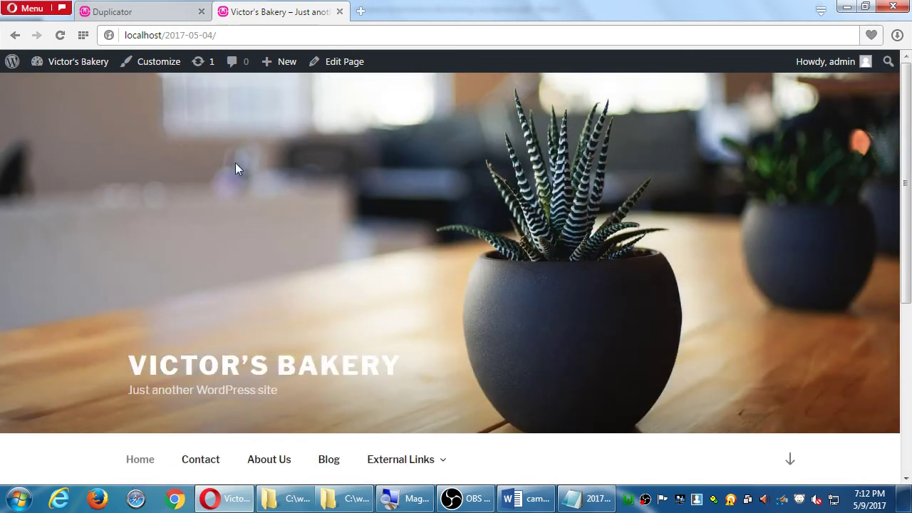
click(77, 71)
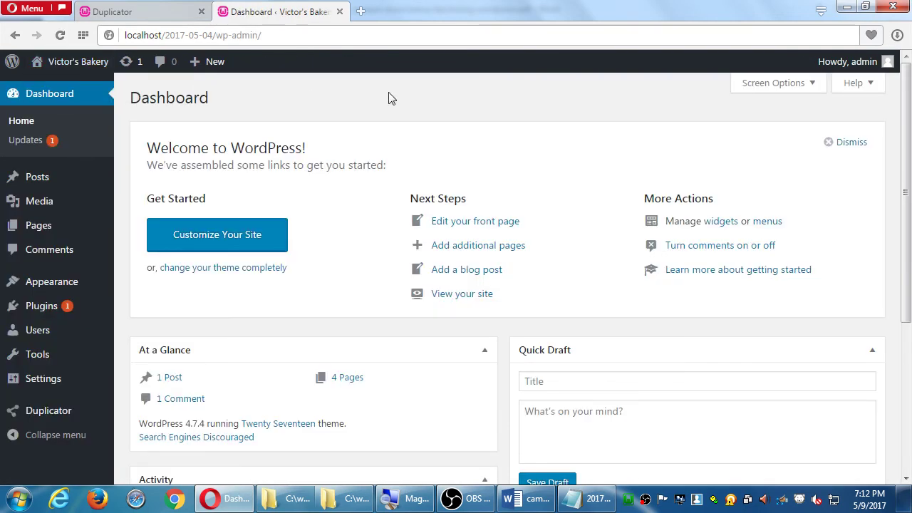
Close the Duplicator tab in the browser.
key(super+d)
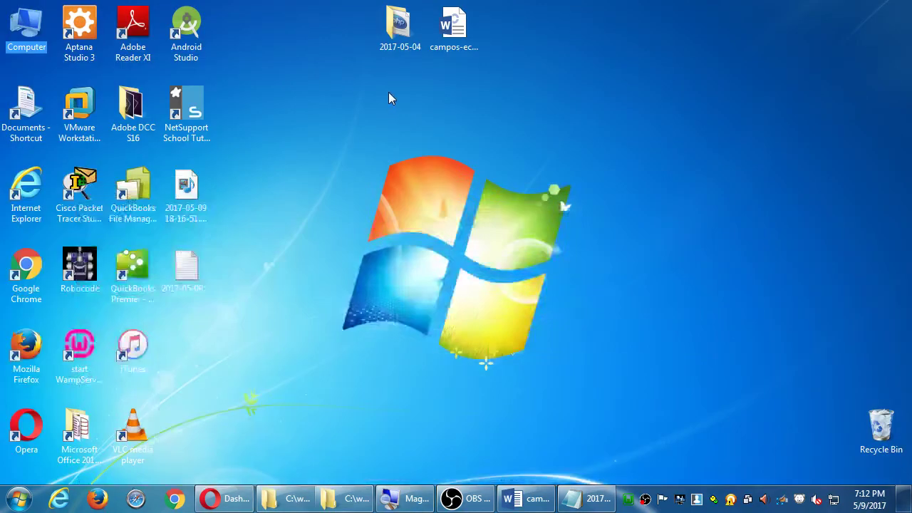
key(super+d)
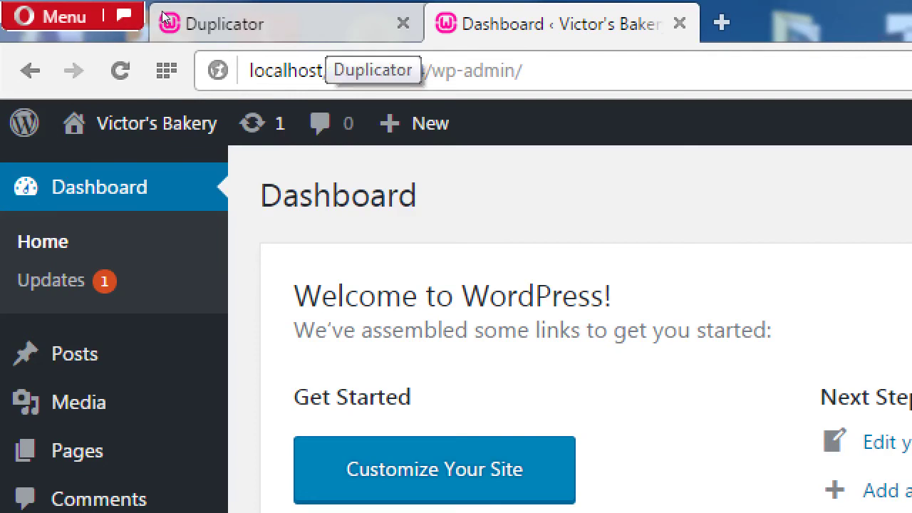
click(402, 23)
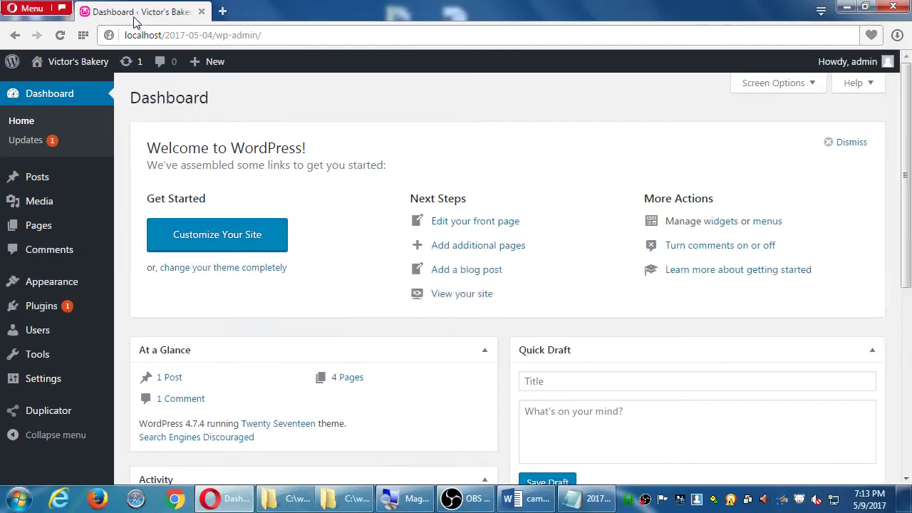
Open the classroom data (Z:) drive from Computer on the desktop.
key(super+d)
key(Down)
key(Up)
key(Up)
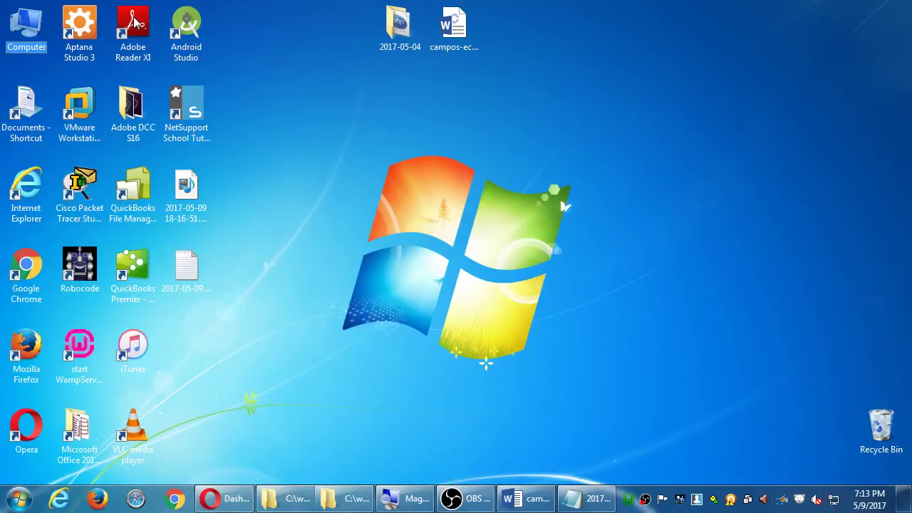
key(Return)
key(Down)
key(shift+Right)
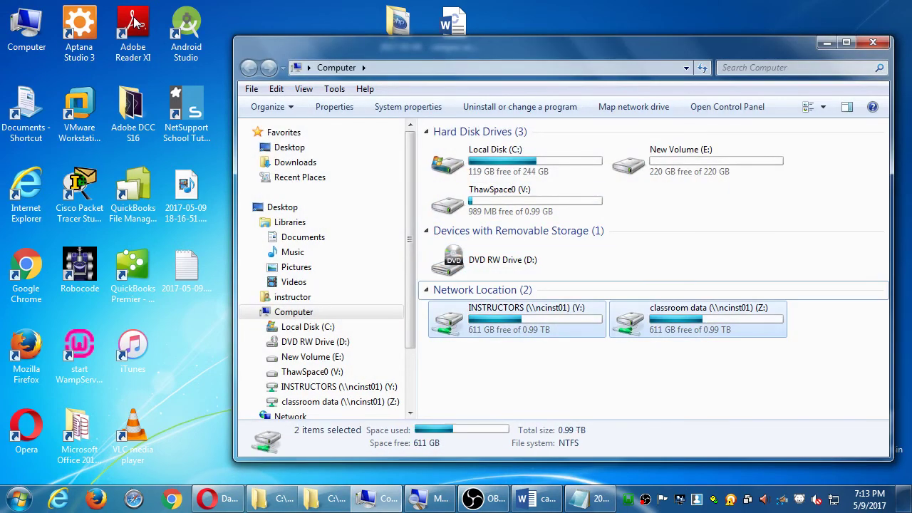
key(Right)
key(Return)
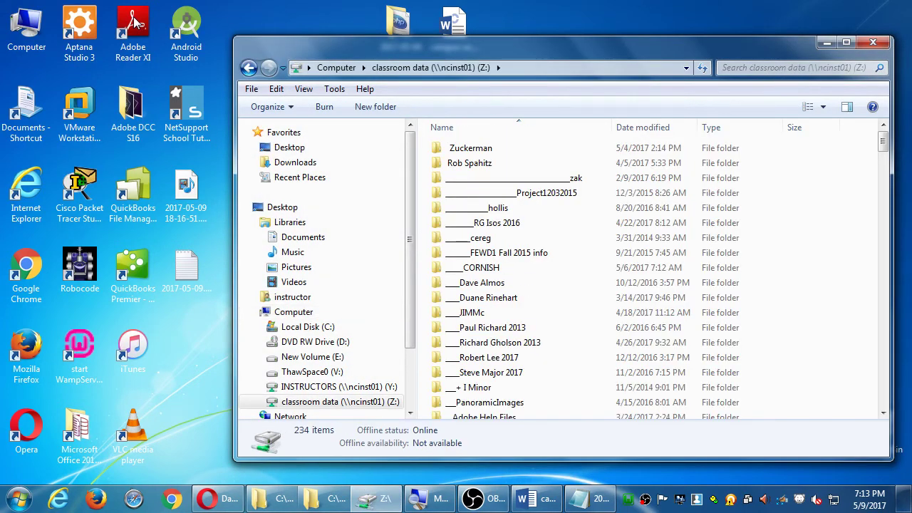
Copy campos-syllabus-ecomm-wordpress.pdf from the Campos WordPress folder to the desktop and open it.
click(528, 254)
text(c)
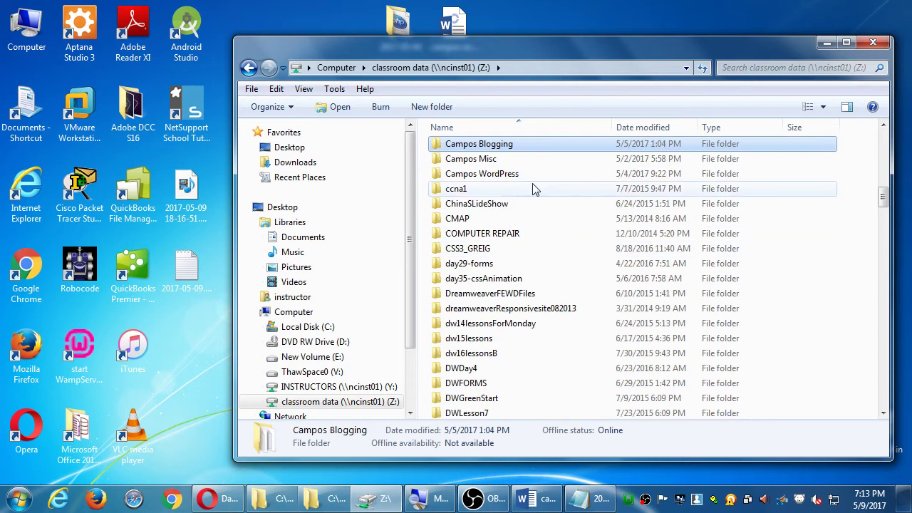
double_click(507, 175)
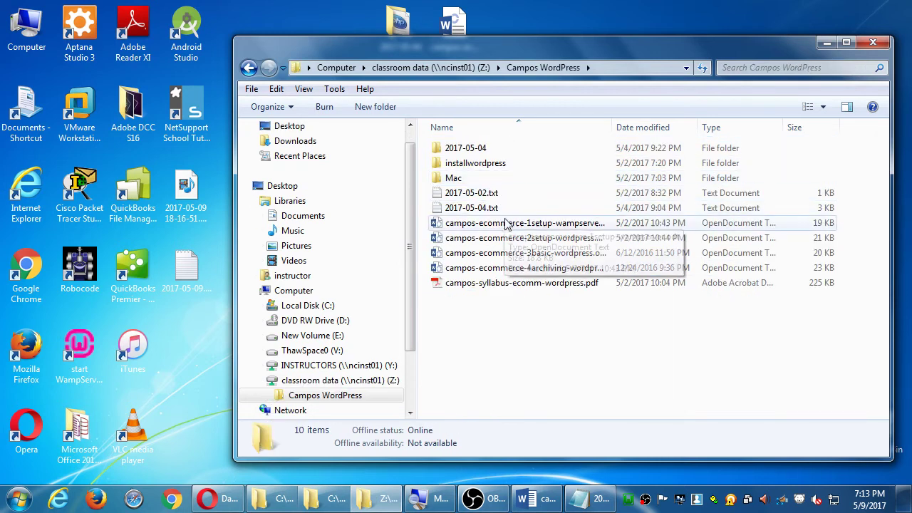
drag(527, 283, 204, 367)
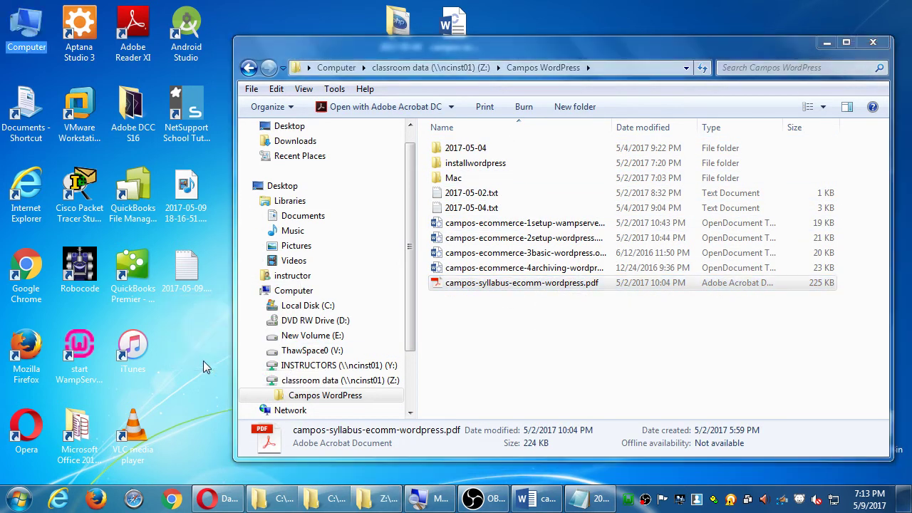
click(873, 43)
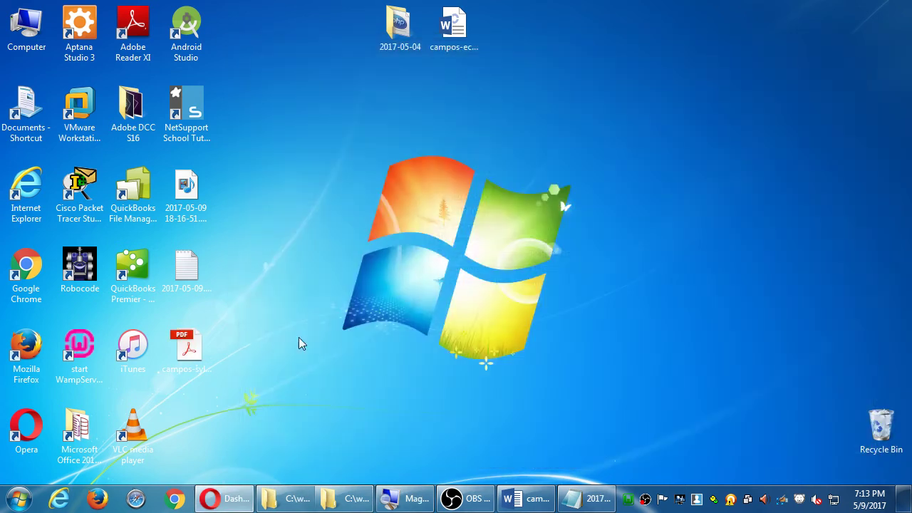
double_click(187, 348)
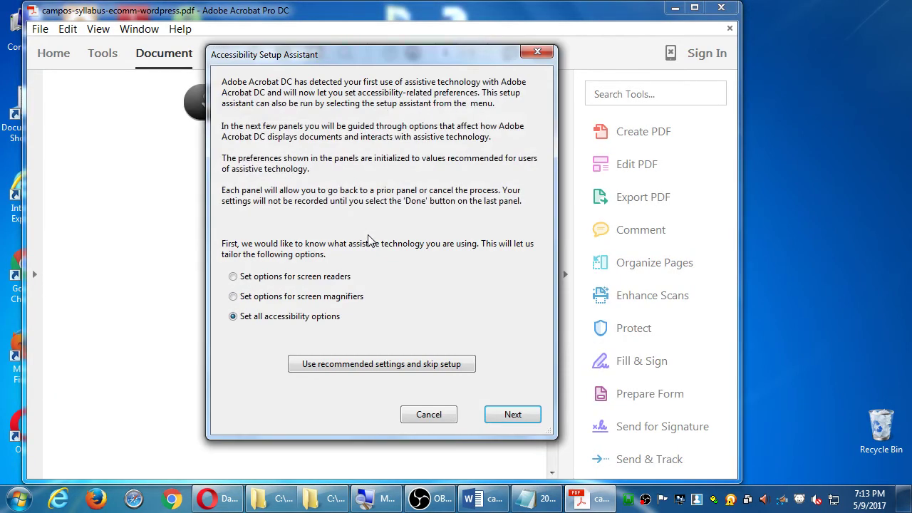
Dismiss the accessibility assistant, hide the Tools pane, review page 3's Part 5 schedule, then minimize Acrobat.
key(Escape)
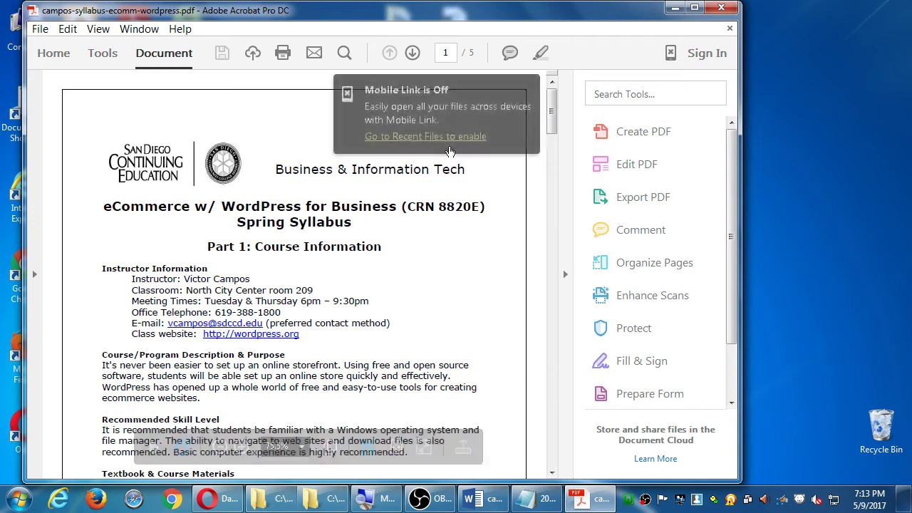
click(567, 223)
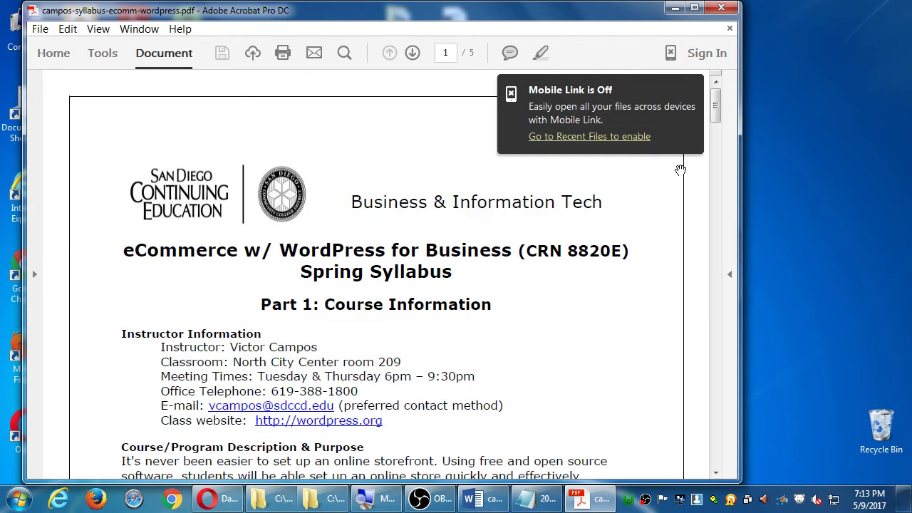
scroll(715, 405, down, 20)
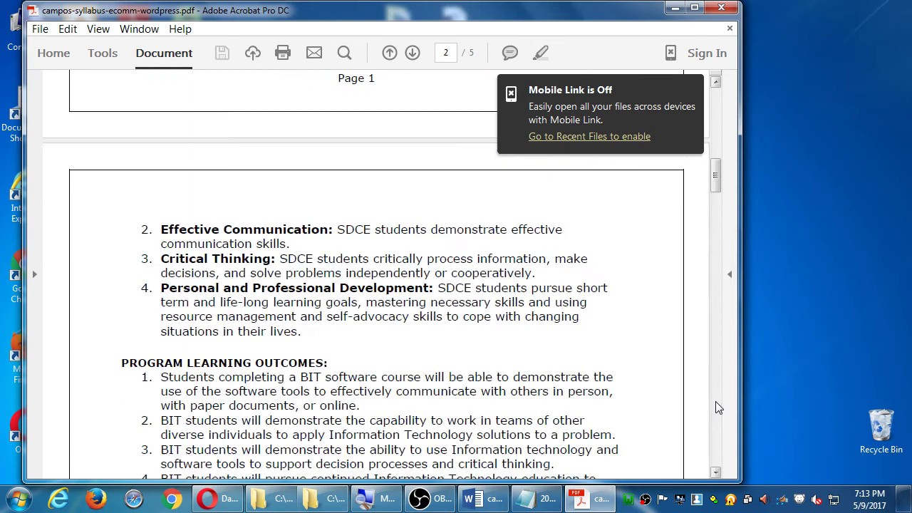
scroll(713, 387, down, 3)
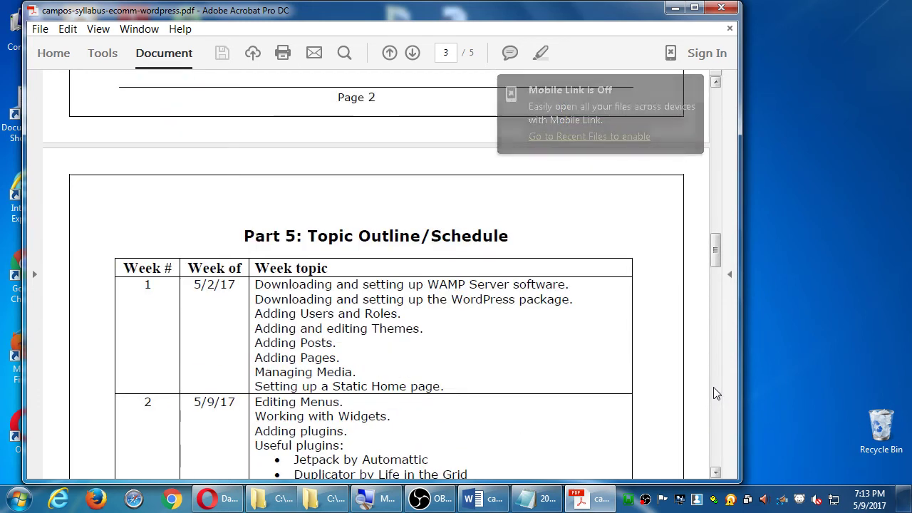
scroll(713, 387, down, 2)
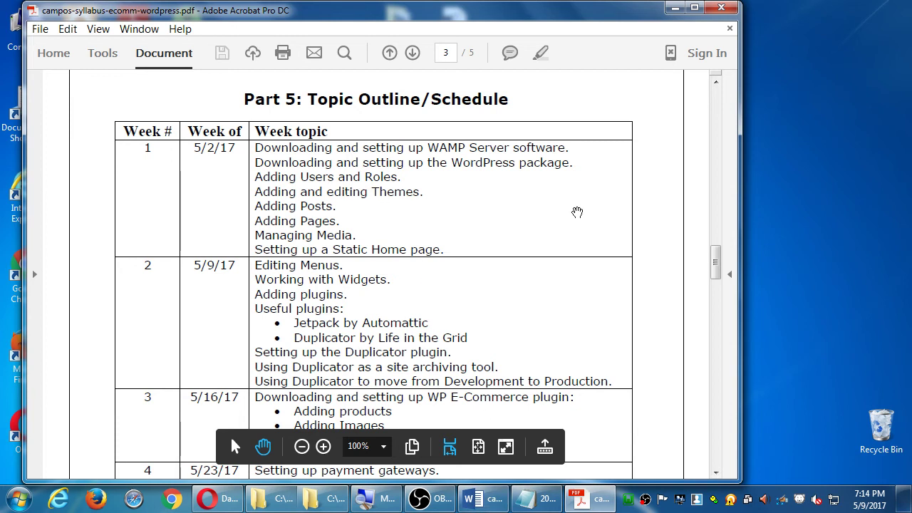
click(675, 8)
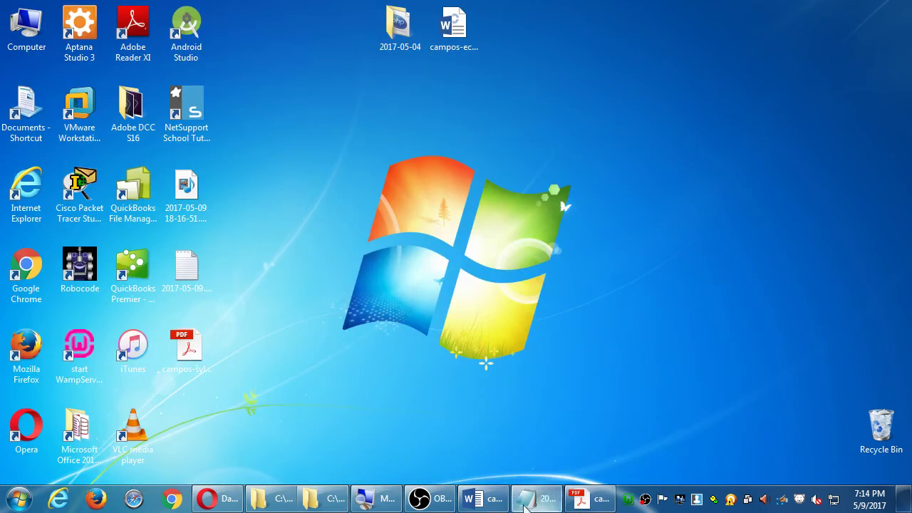
Restore the browser and move between Pages and Posts, ending on All Posts showing 'Hello world!'.
click(210, 499)
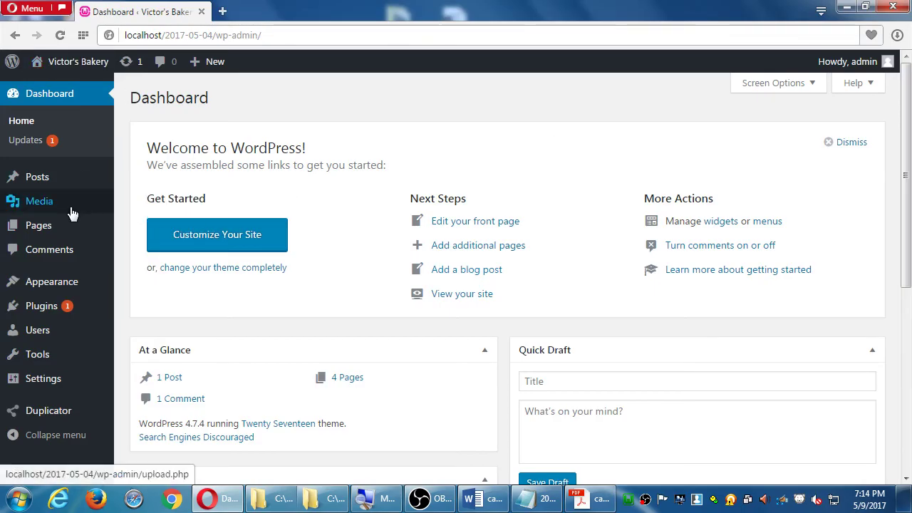
click(60, 228)
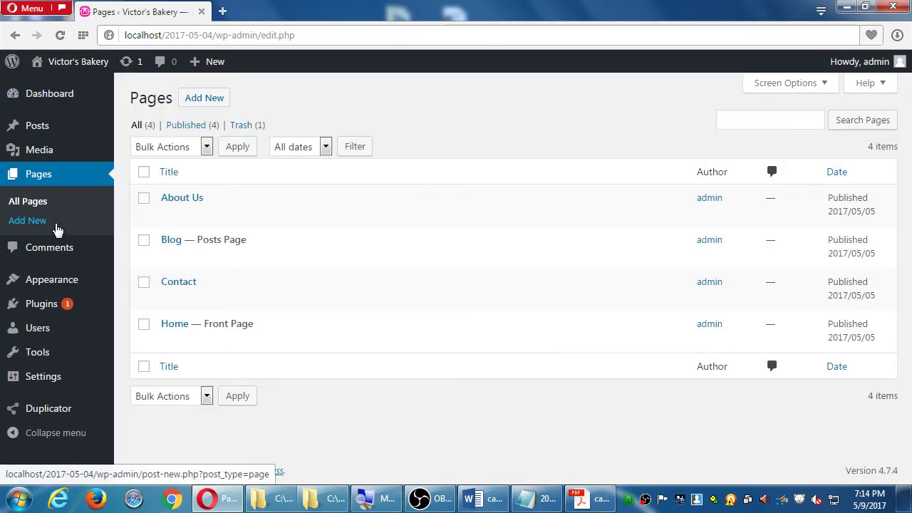
click(46, 128)
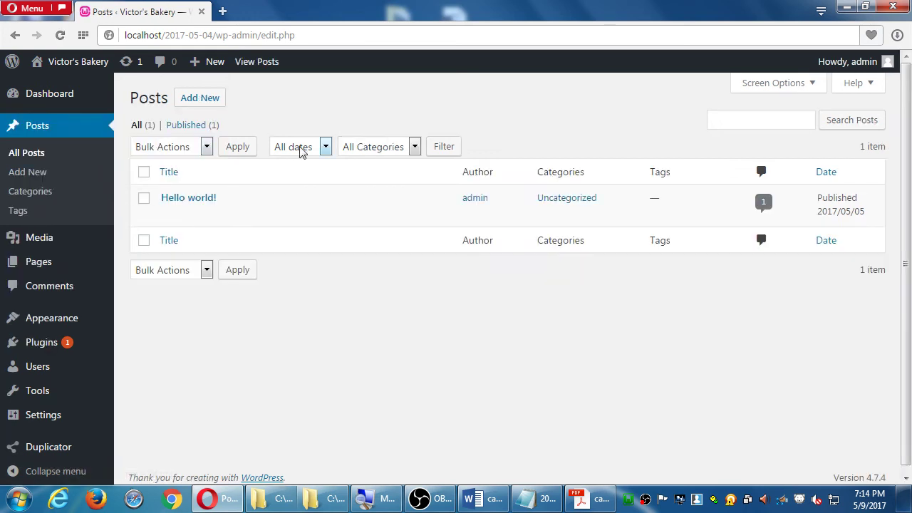
click(58, 265)
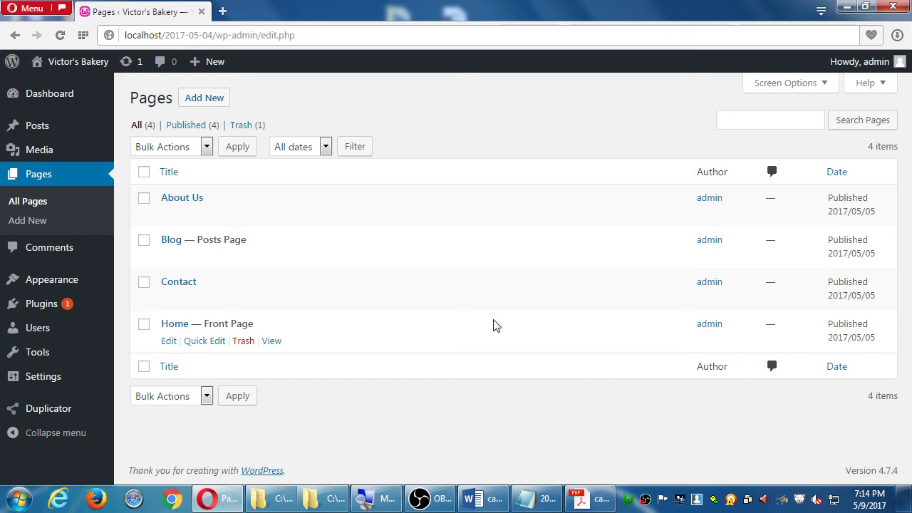
click(41, 130)
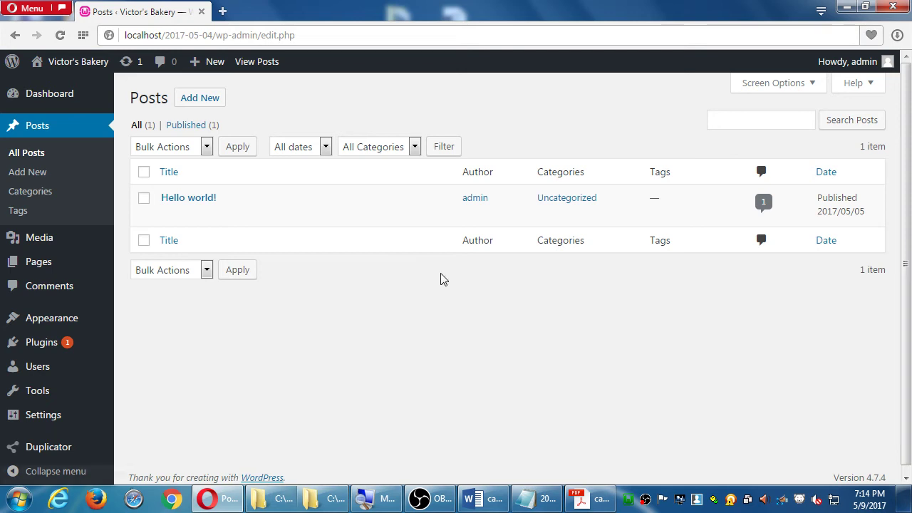
scroll(460, 259, down, 1)
scroll(463, 274, up, 1)
scroll(461, 273, down, 1)
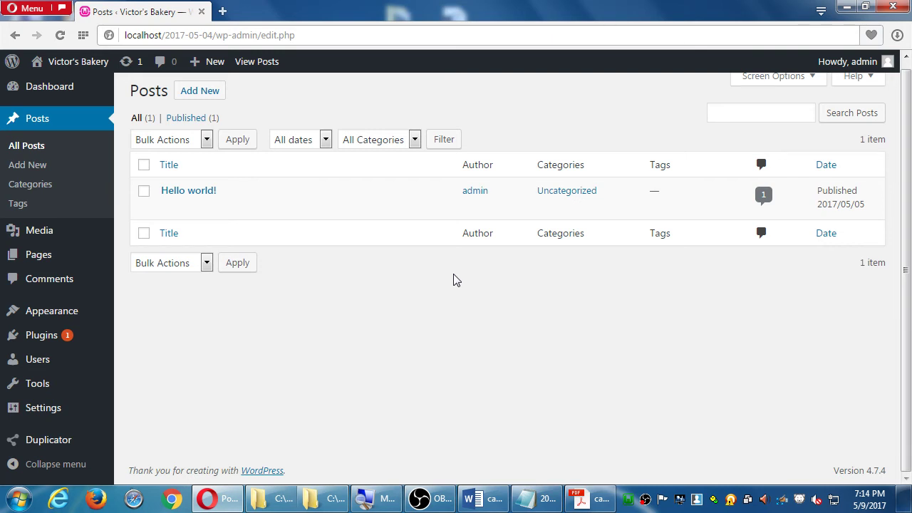
mouse_move(60, 413)
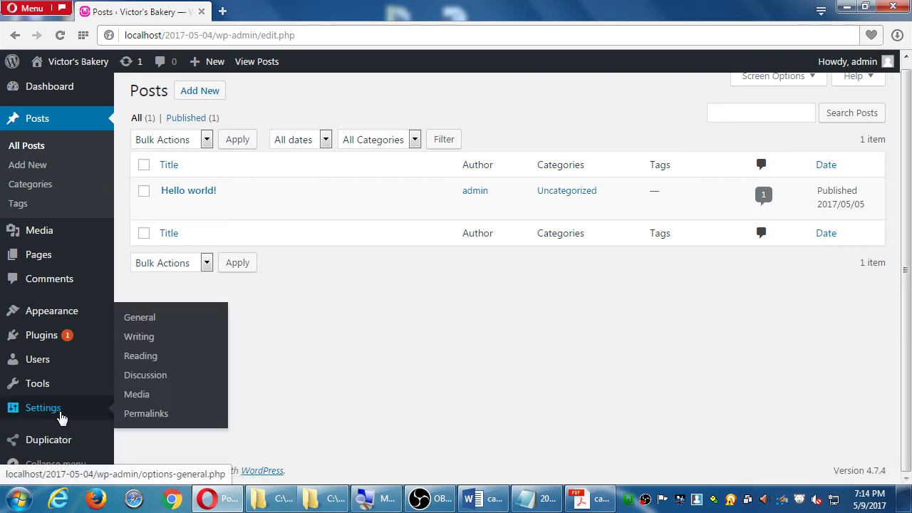
click(155, 316)
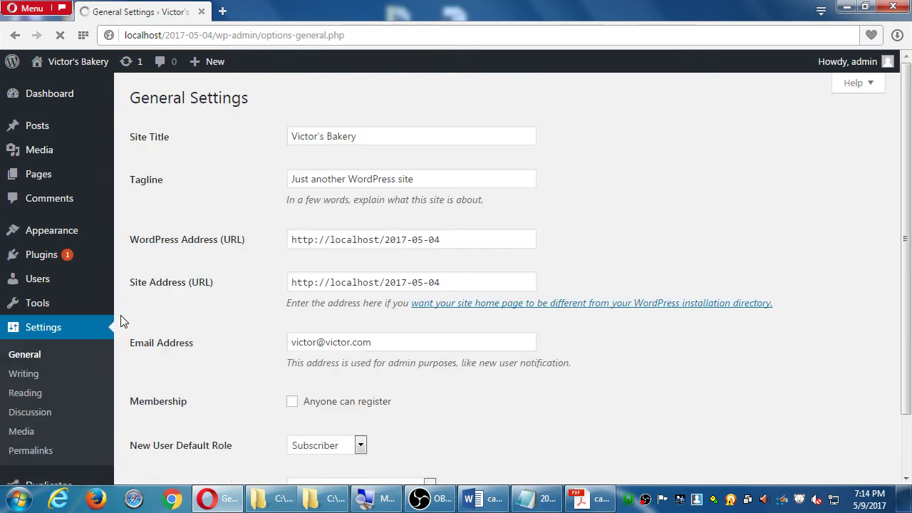
scroll(161, 320, down, 4)
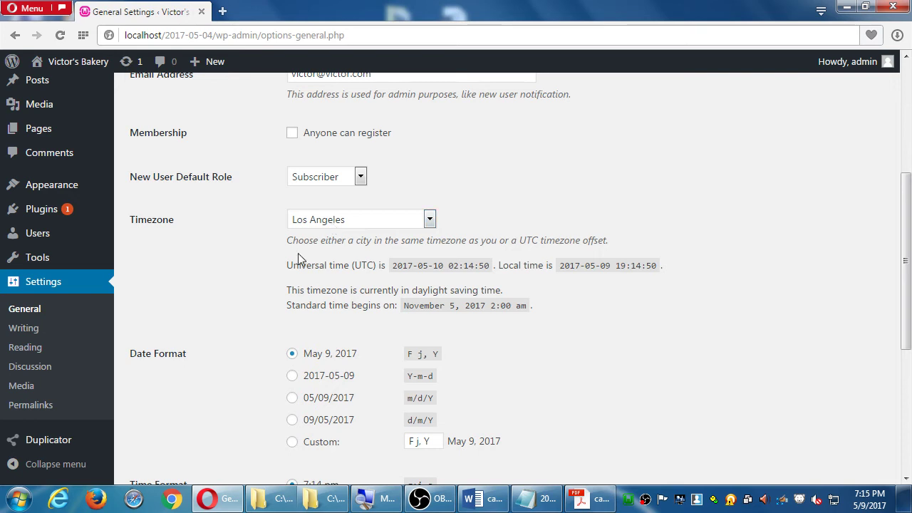
scroll(288, 259, up, 2)
scroll(288, 259, up, 2)
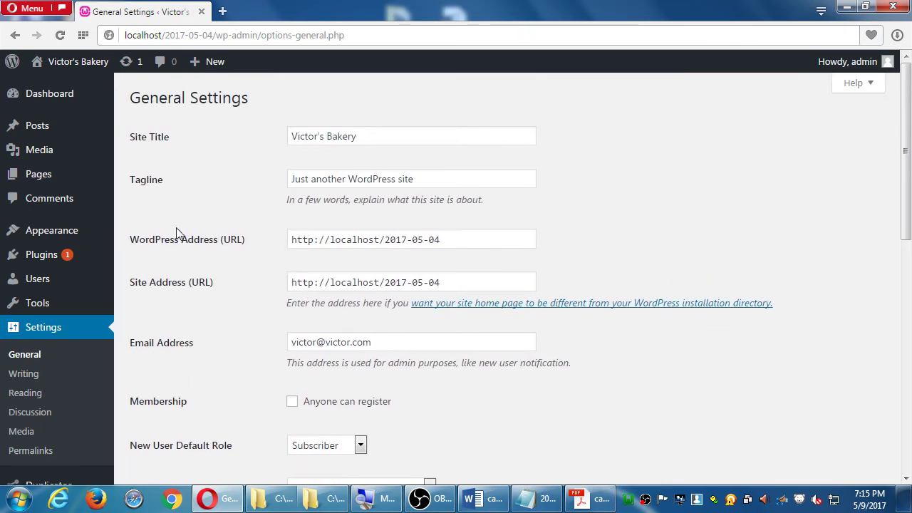
click(50, 130)
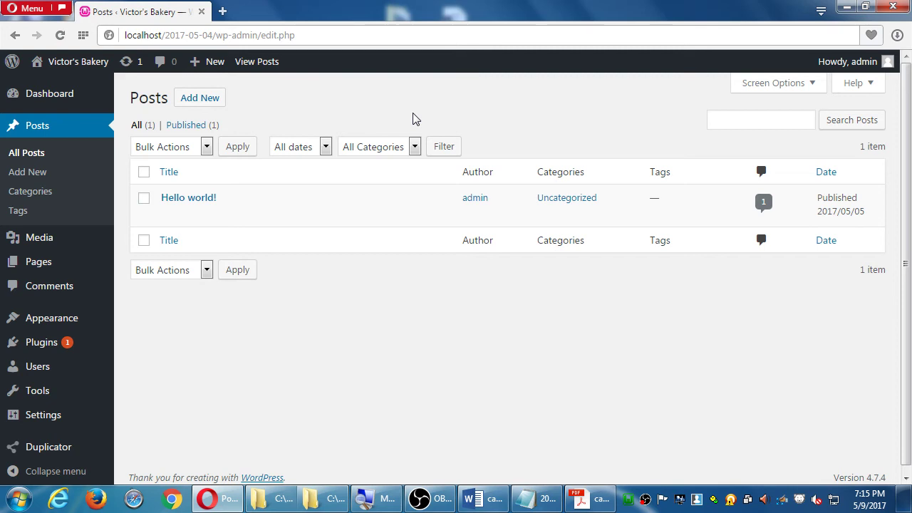
Restore Notepad and add the line 'Every modern website should have a Blog:' at the end.
click(536, 498)
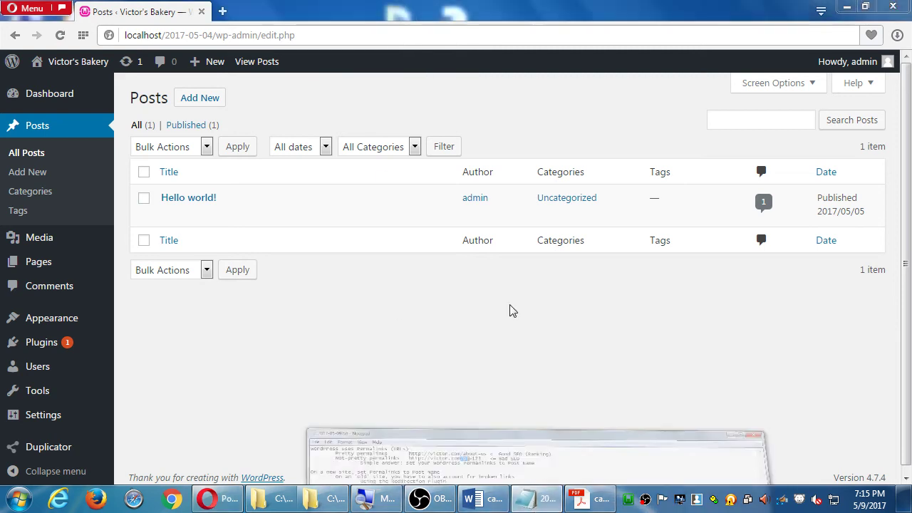
drag(469, 373, 565, 122)
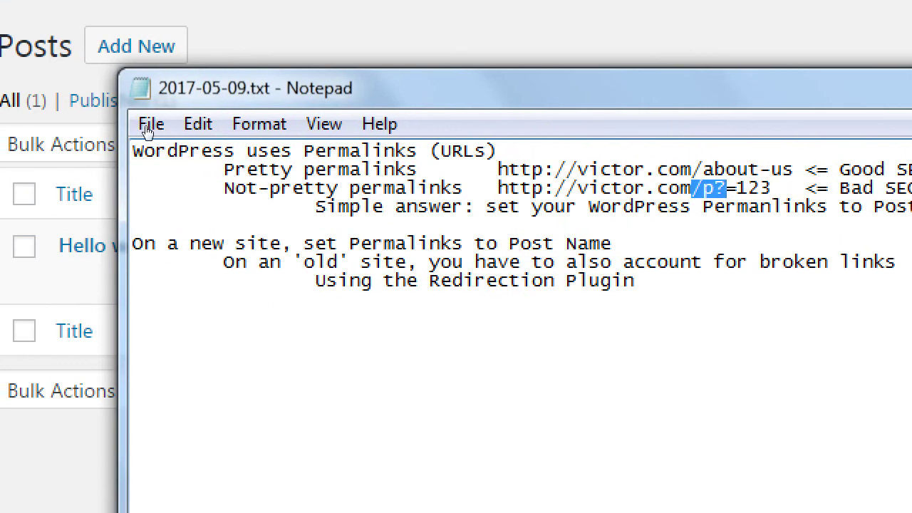
key(ctrl+End)
key(Return)
key(Return)
text(Every moder)
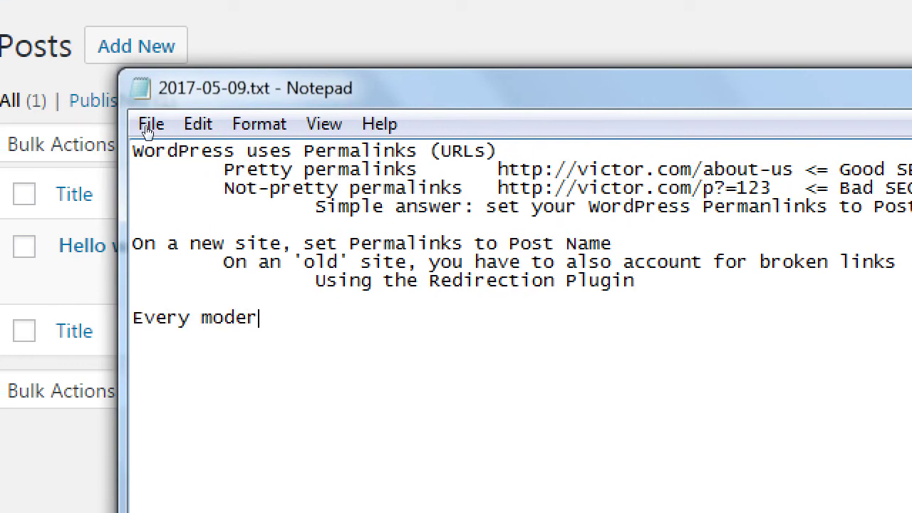
text(n website should h)
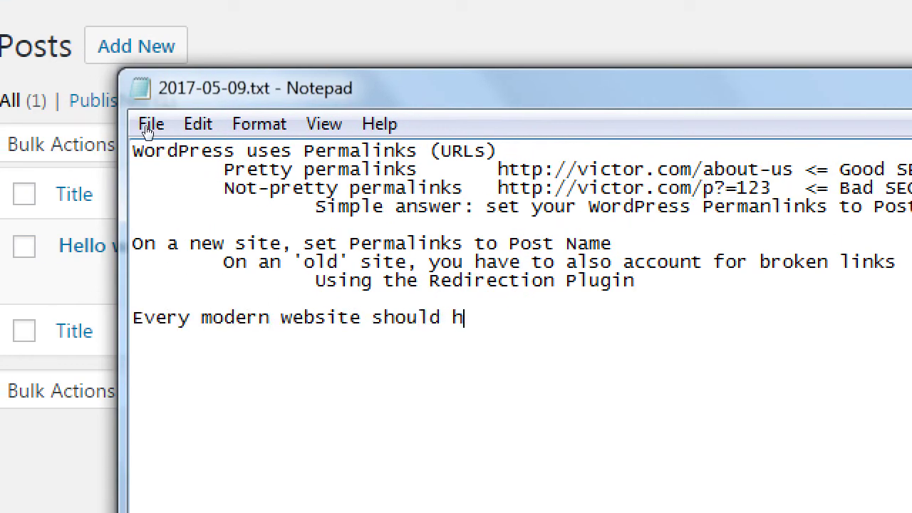
text(ave qa)
key(BackSpace)
key(BackSpace)
key(BackSpace)
text(a Bl)
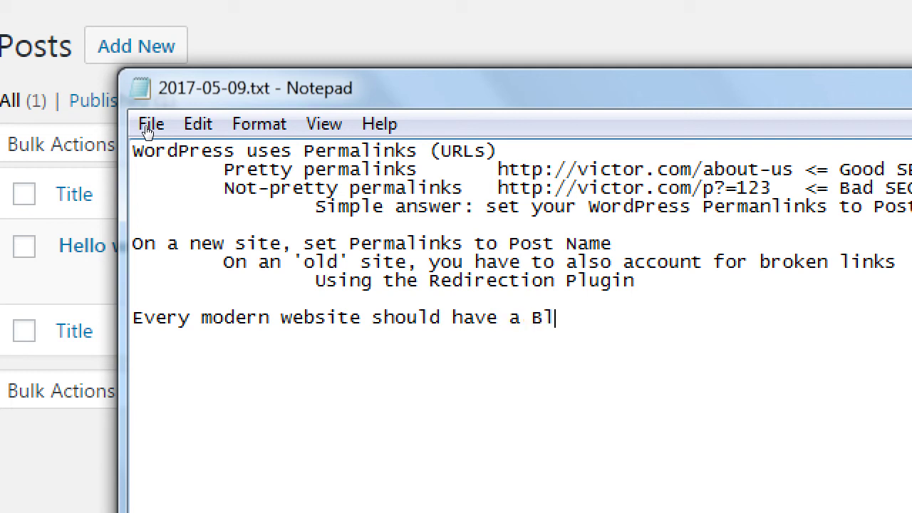
text(opg)
key(BackSpace)
key(BackSpace)
text(g:)
Add indented lines about site articles that help you get found by the Search Engines and people.
key(Return)
key(Tab)
text(Articles )
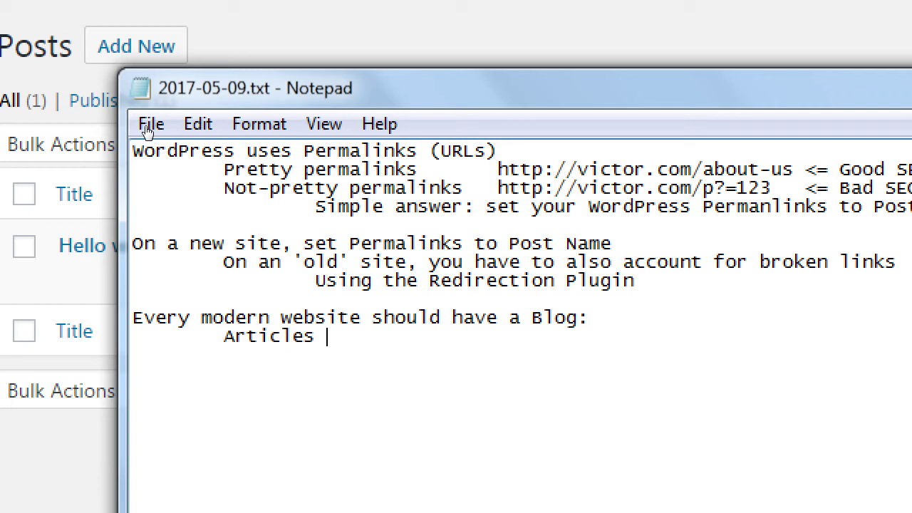
text(on your)
key(ctrl+Left)
key(ctrl+Left)
key(ctrl+Left)
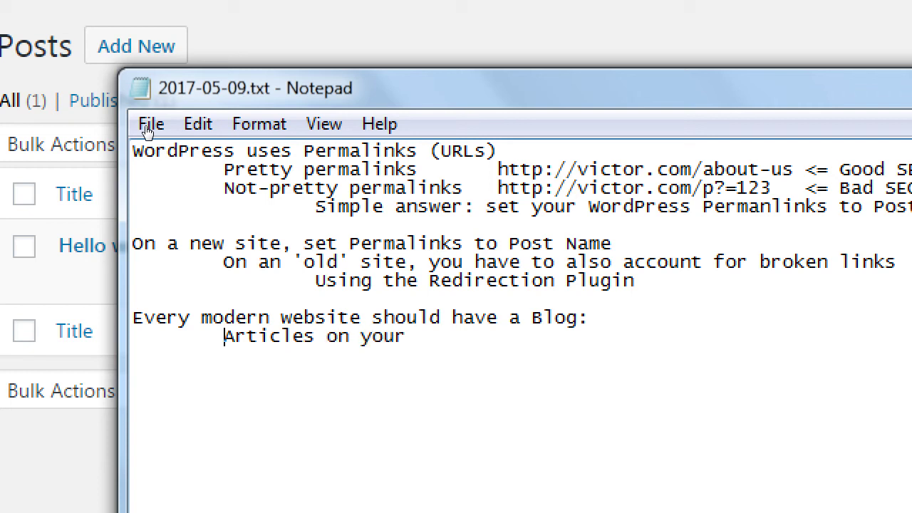
text(Which are)
key(End)
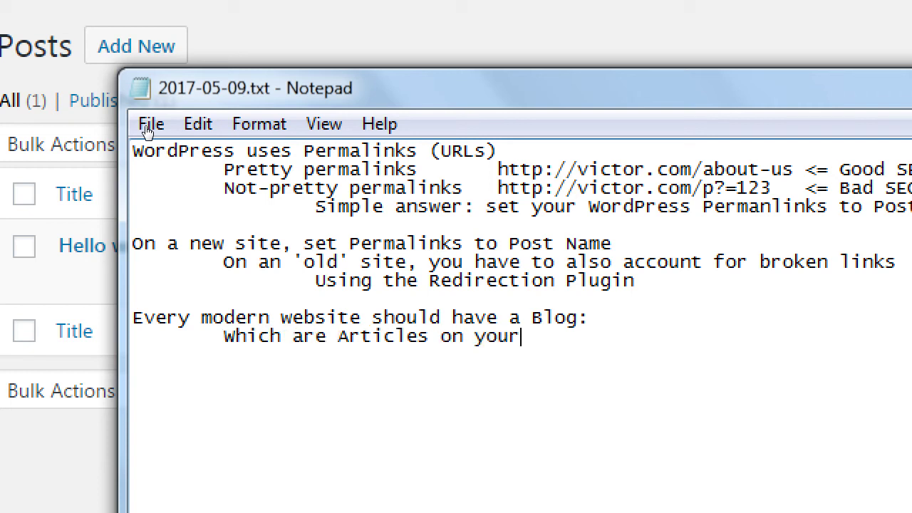
text(site that help)
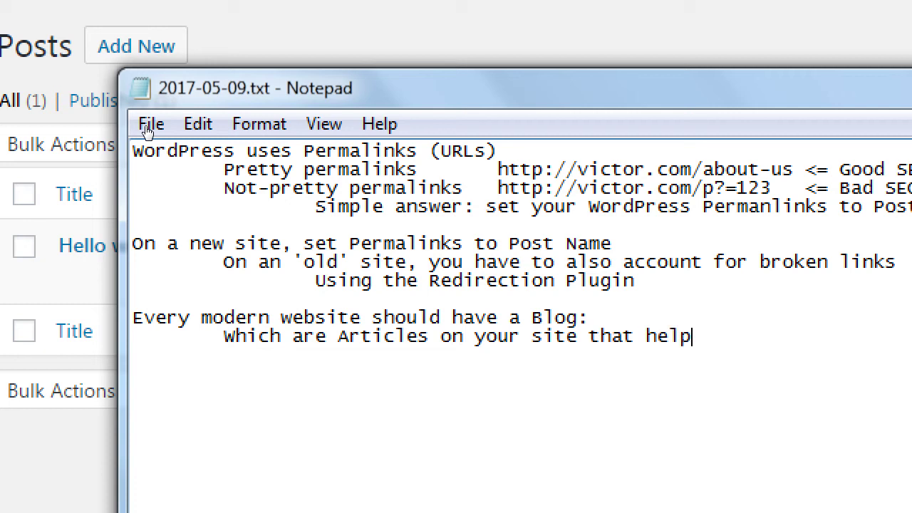
text( you getfoudn)
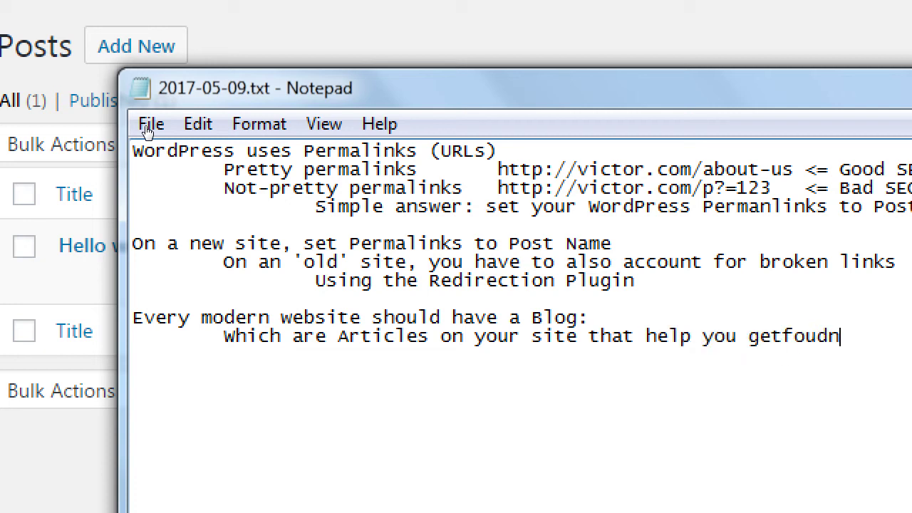
key(BackSpace)
key(BackSpace)
key(BackSpace)
key(BackSpace)
key(BackSpace)
text(found)
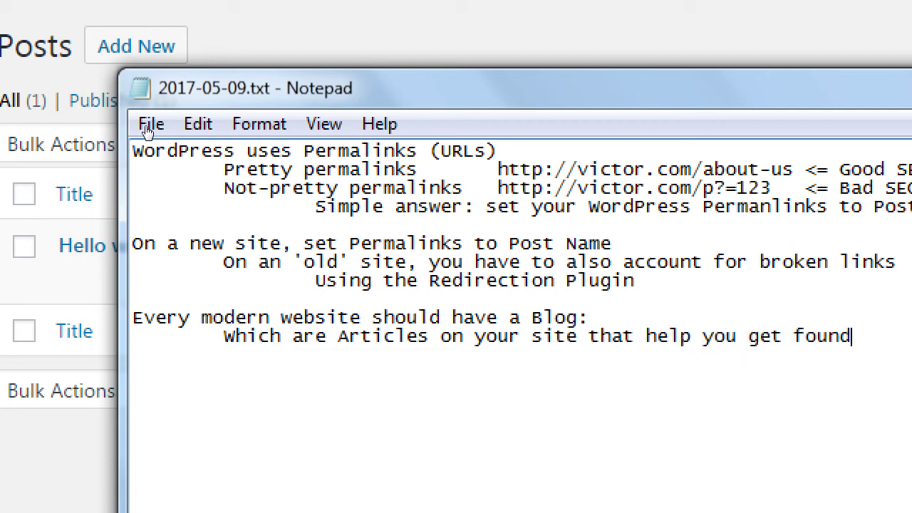
key(Return)
key(Tab)
text(by the Search )
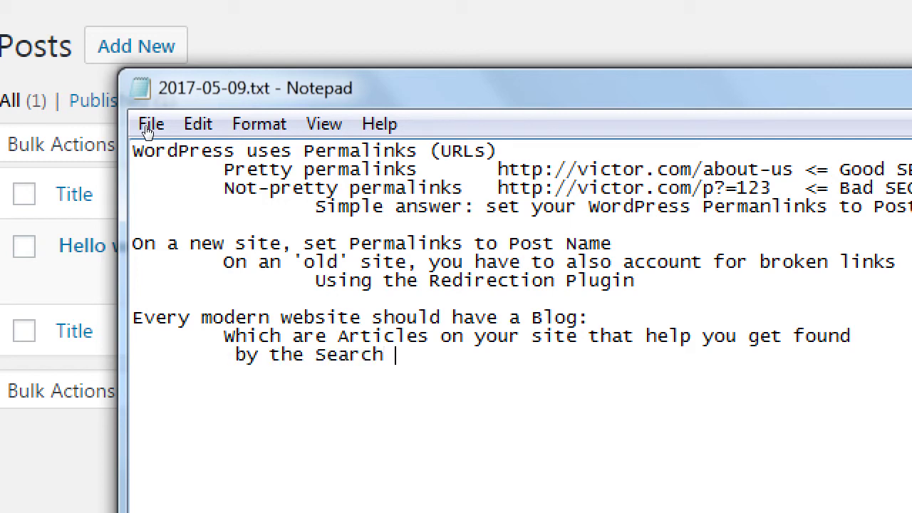
text(Eng)
key(BackSpace)
text(ngines and )
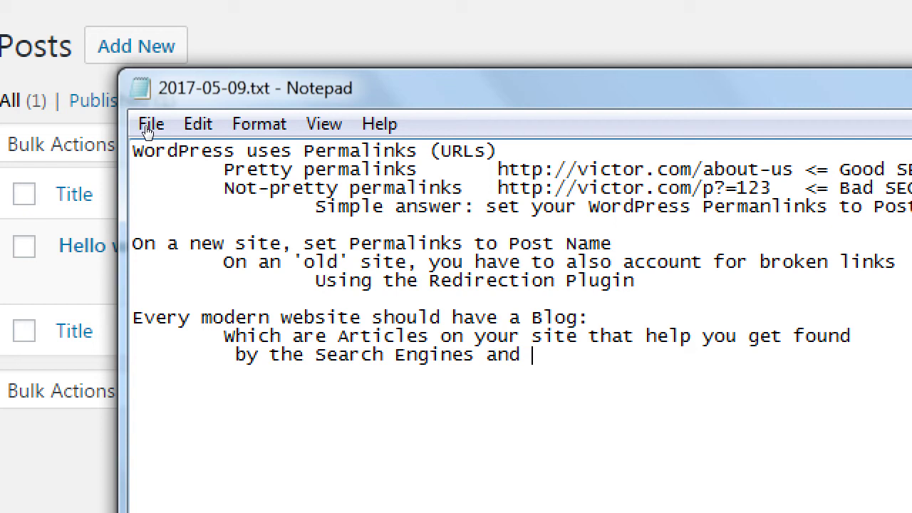
text(people)
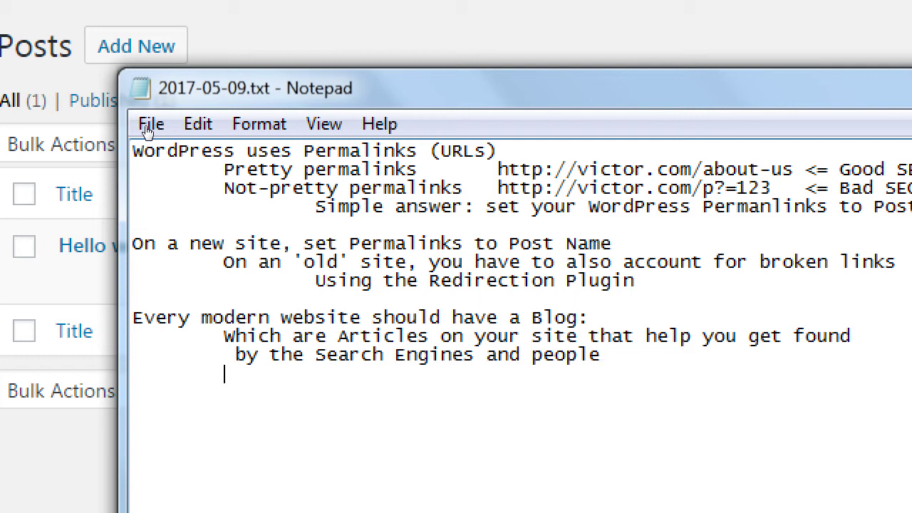
Type 'Articles with Keywords help me get found!' in Notepad, select it, and switch to the browser.
text(Articles with )
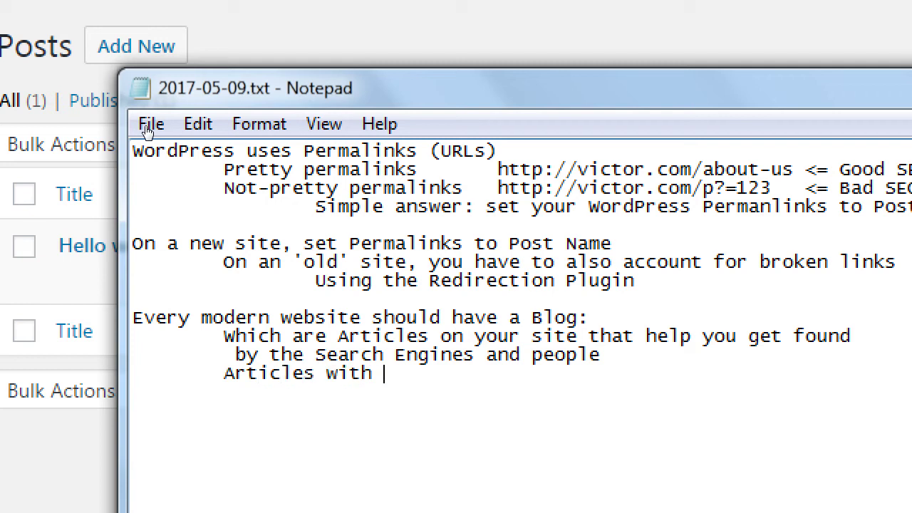
text(Keywords )
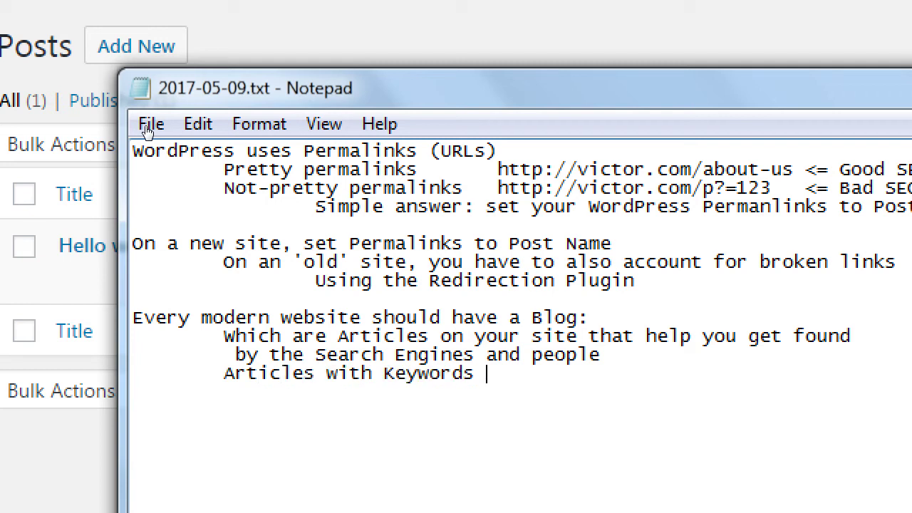
text(help me)
text(get found!)
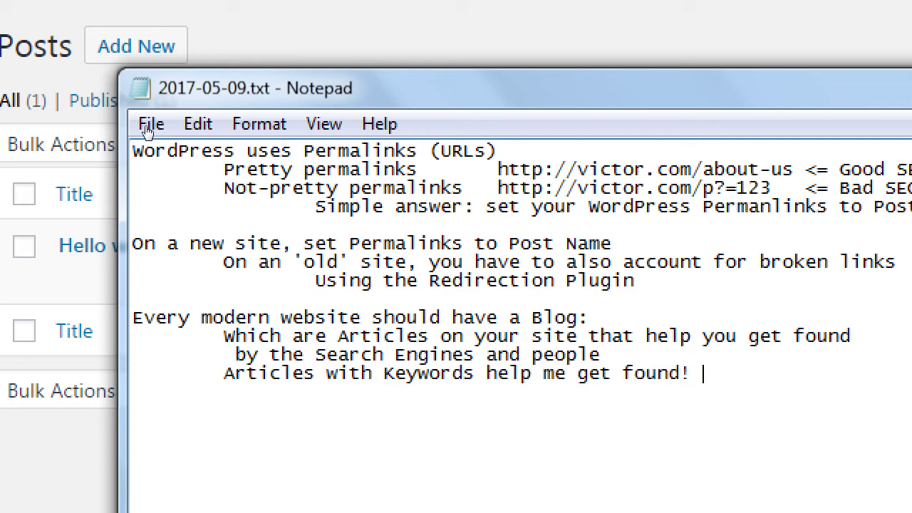
key(shift+Home)
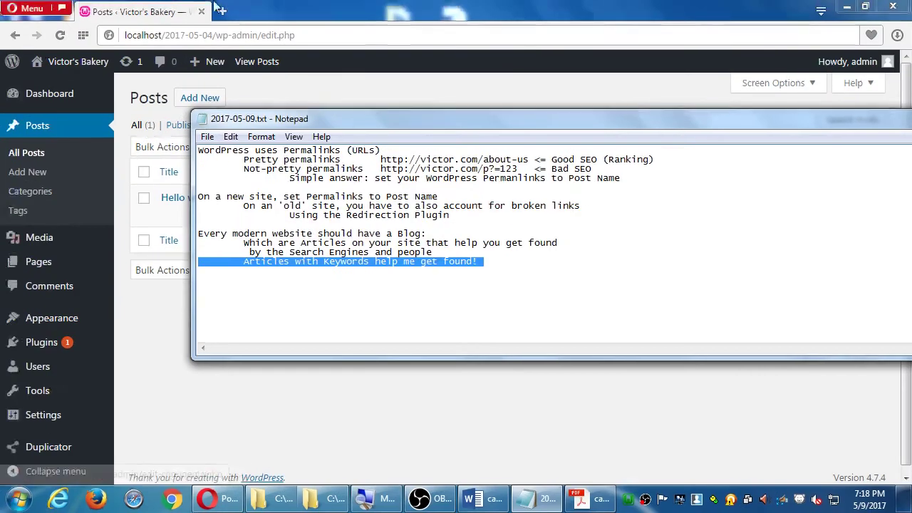
click(320, 8)
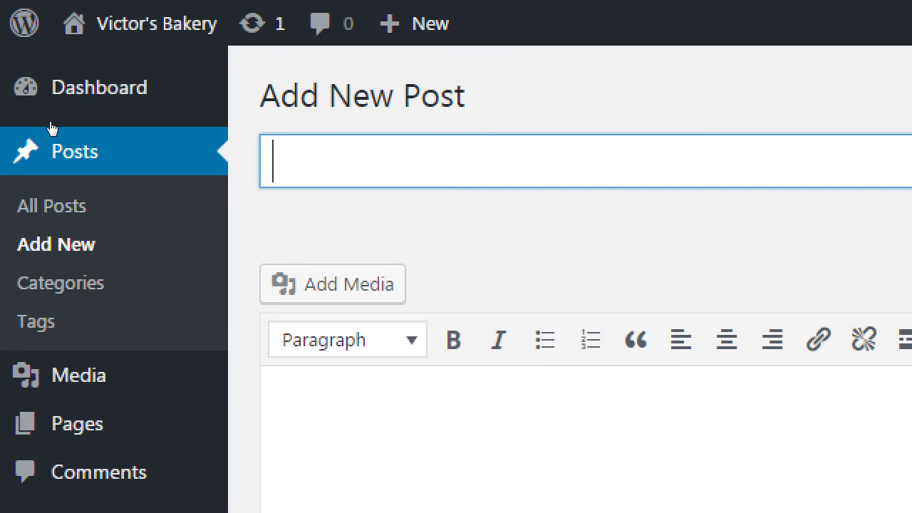
Enter 'Birthday Cakes for 10-year Olds' as the post title, correcting typos along the way.
text(Birthday Cakes for 0)
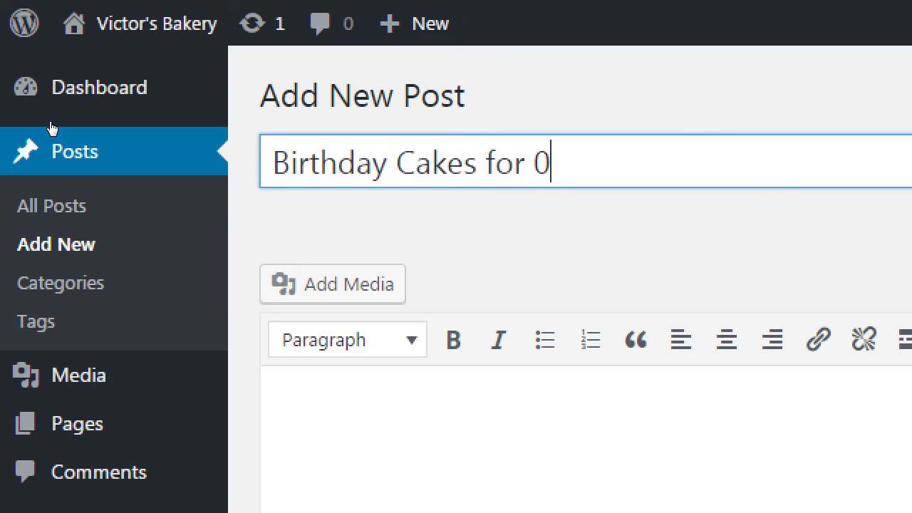
key(BackSpace)
text(10-year o)
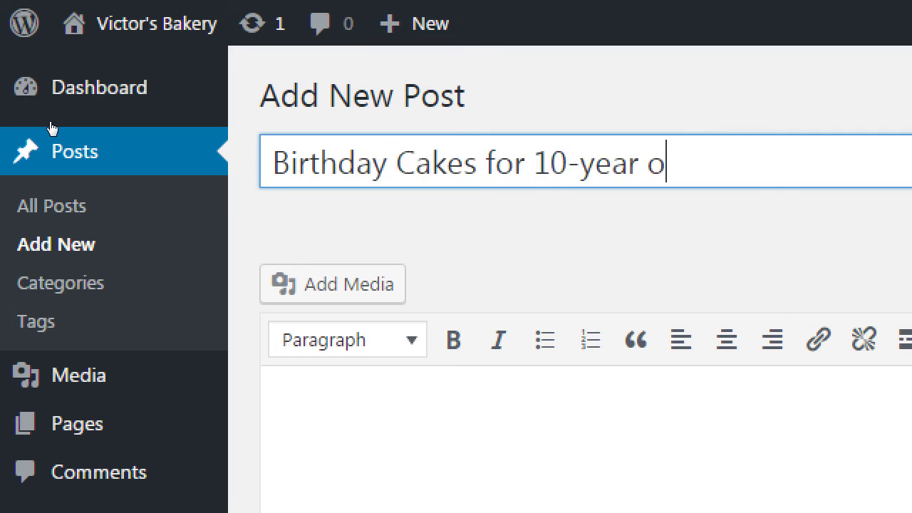
key(BackSpace)
text(Olds)
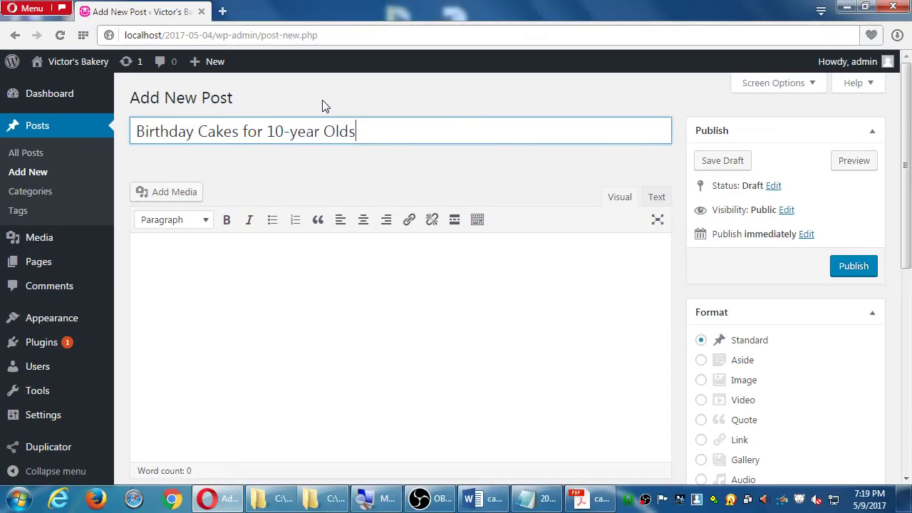
Place the cursor in the post body and leave the kitchen-sink second toolbar row showing.
click(569, 471)
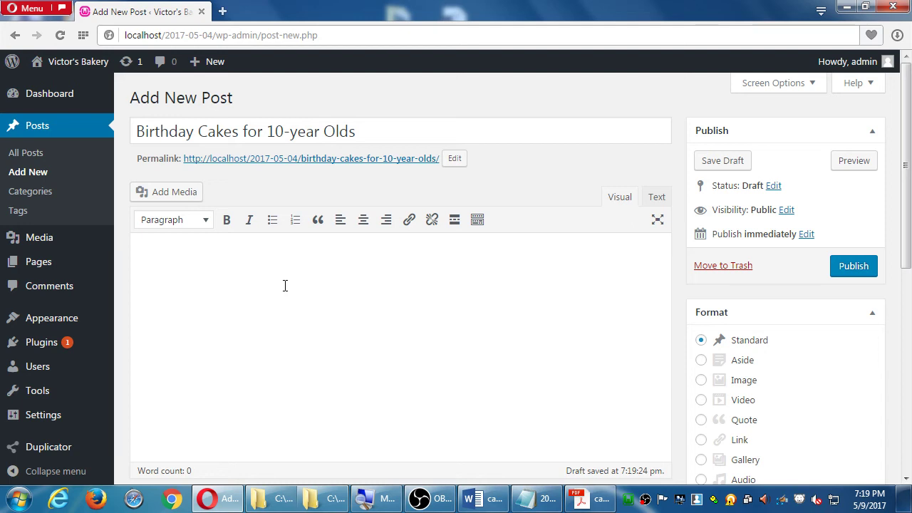
click(479, 223)
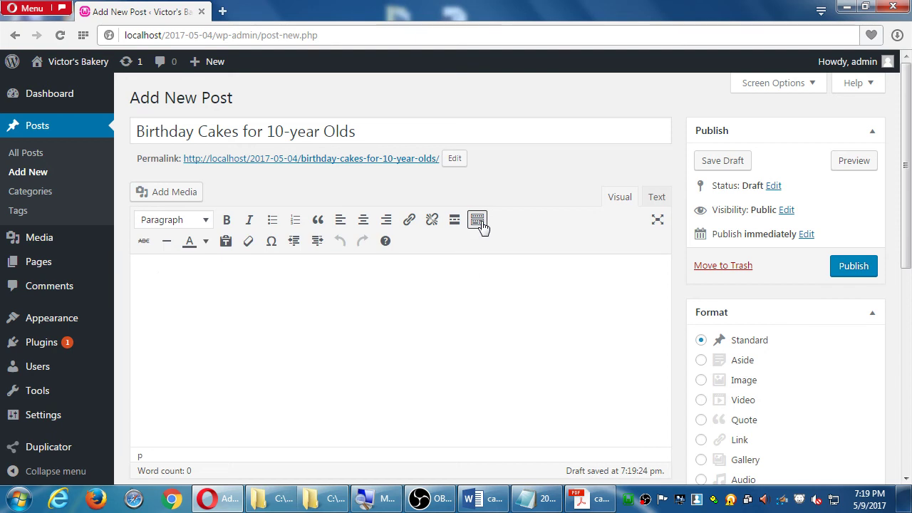
click(481, 225)
click(481, 225)
click(481, 223)
click(481, 224)
click(484, 224)
click(484, 223)
click(479, 223)
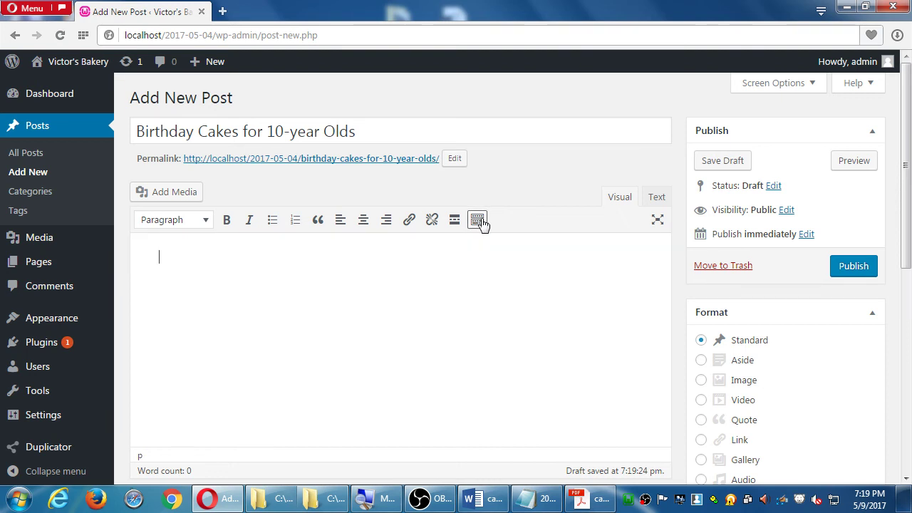
click(481, 224)
click(481, 224)
click(481, 224)
click(481, 223)
click(481, 223)
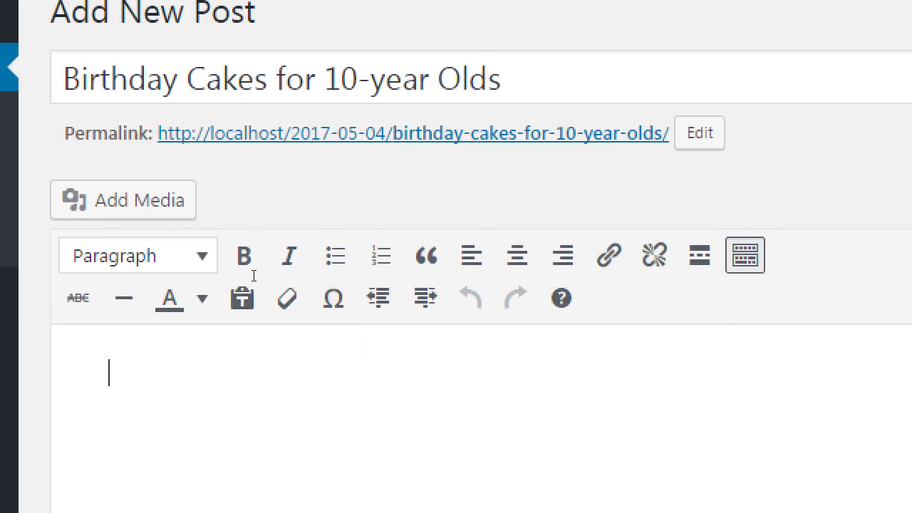
Write 'Goal: 100 words once per month - for your blog' in the body, then return to Notepad.
text(Goal: )
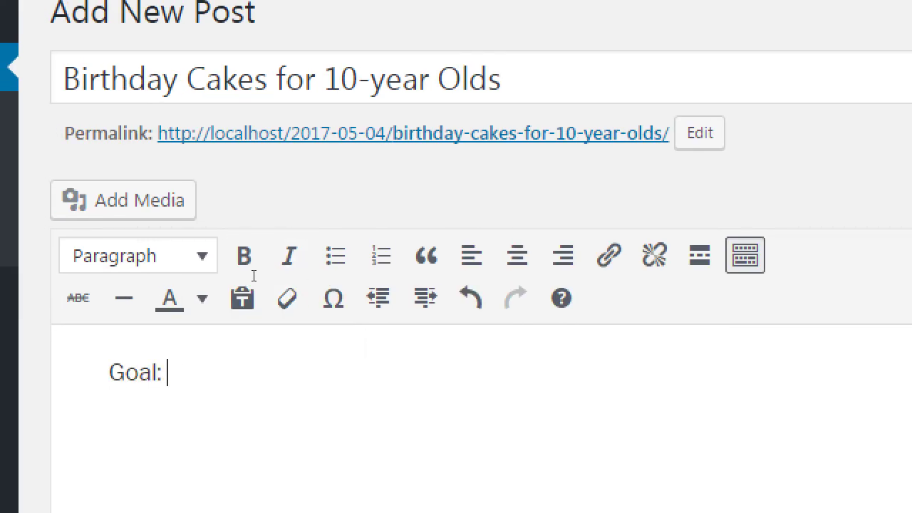
text(100 words )
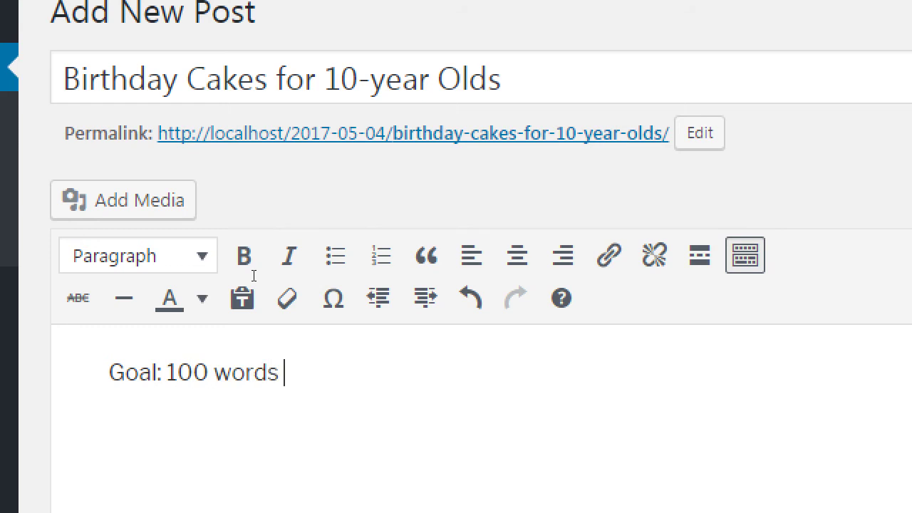
text(once per month)
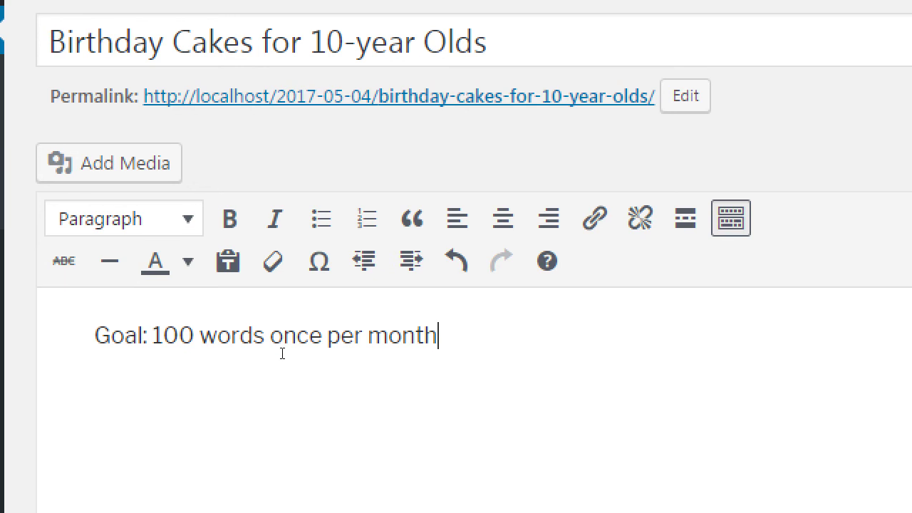
text( - for your blog)
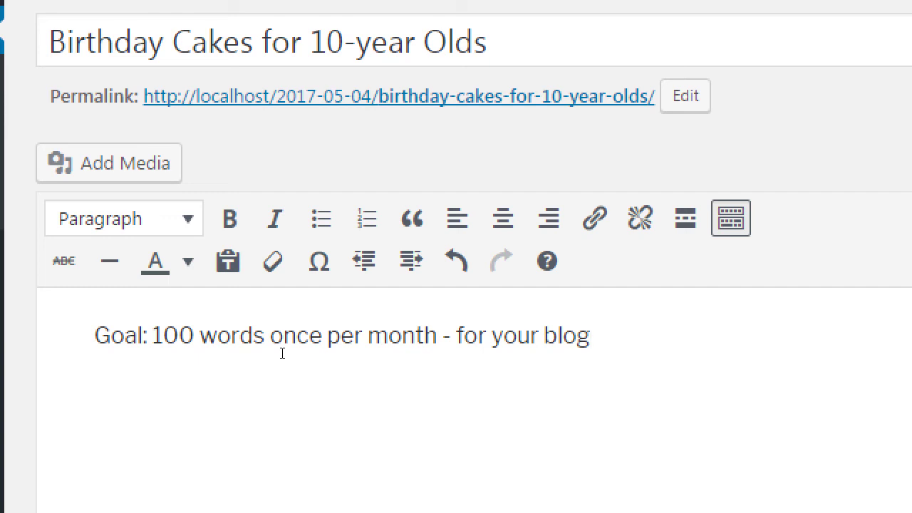
key(alt+Tab)
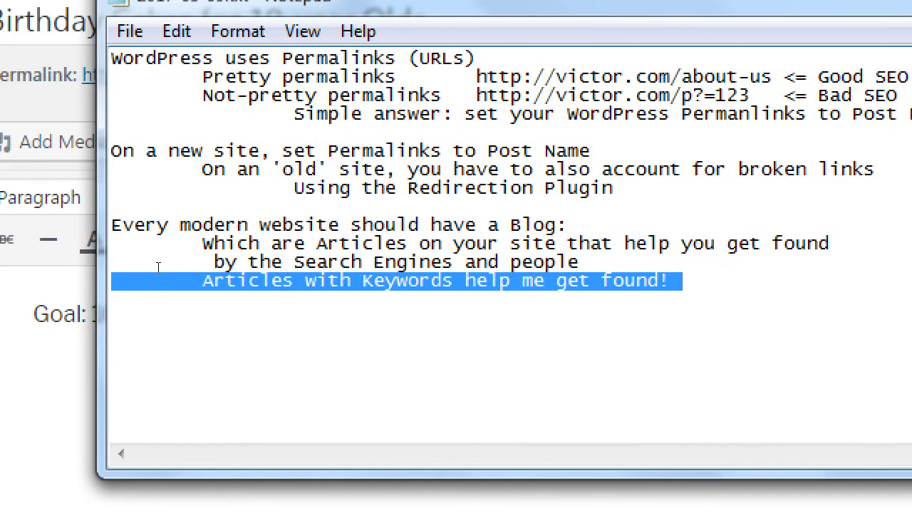
Add the note 'Original content is what helps your SEO' after a blank line.
key(End)
key(Return)
key(Tab)
text(O)
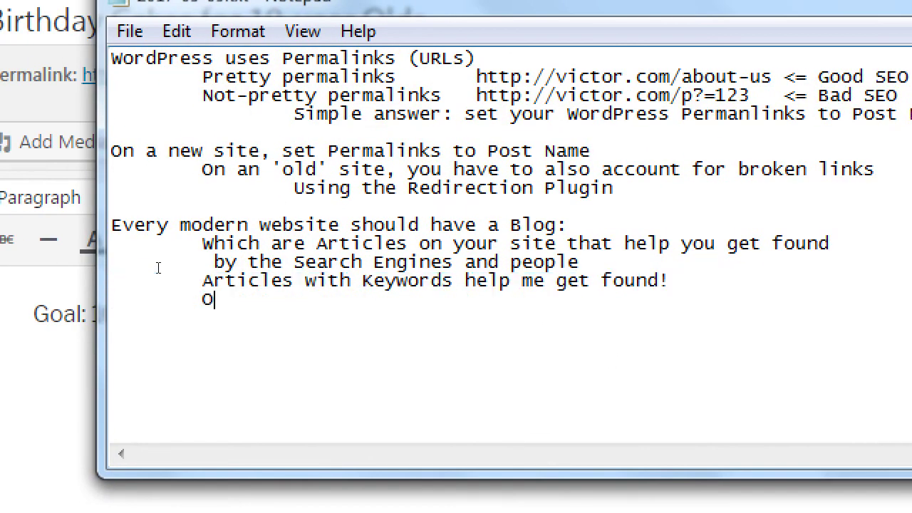
text(riginal conte)
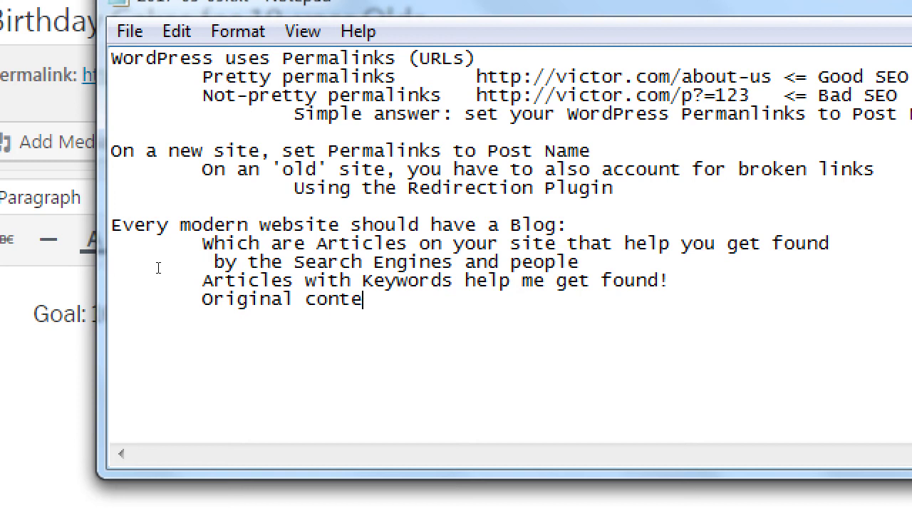
text(nt)
key(Home)
key(Delete)
key(Return)
key(End)
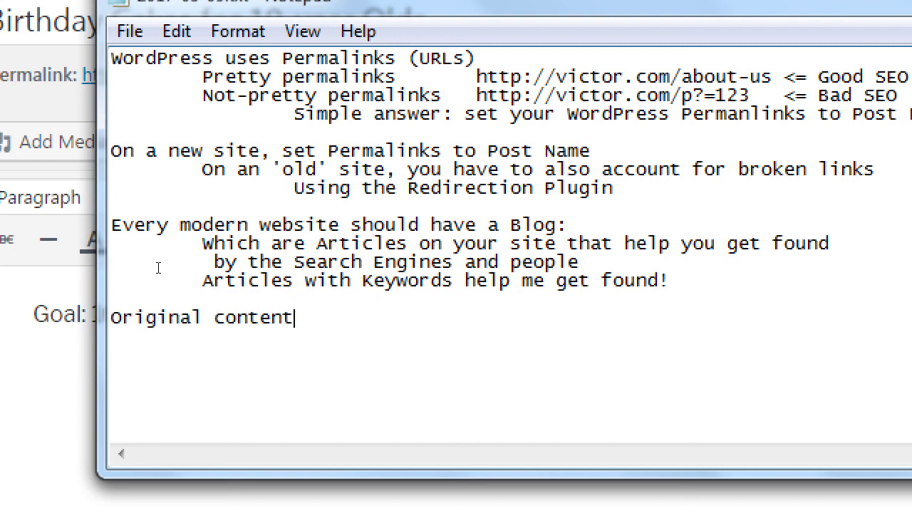
text(is what hel)
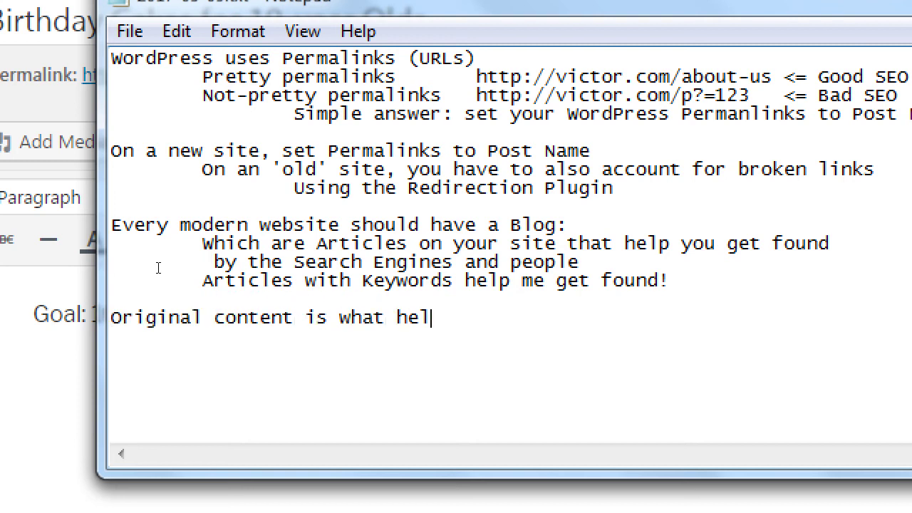
text(ps your SEO)
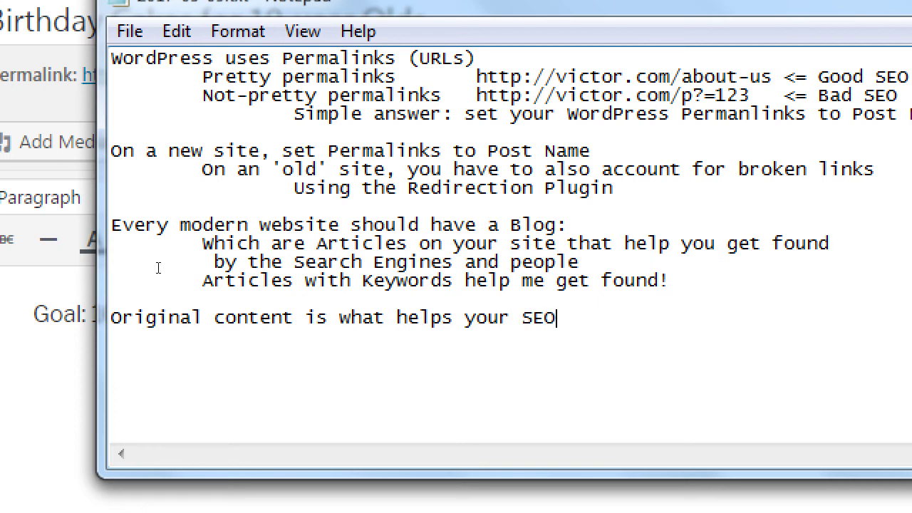
Add the indented line 'Duplicate content does not help your SEO' beneath it.
key(Return)
key(Tab)
text(Duplicate content does not)
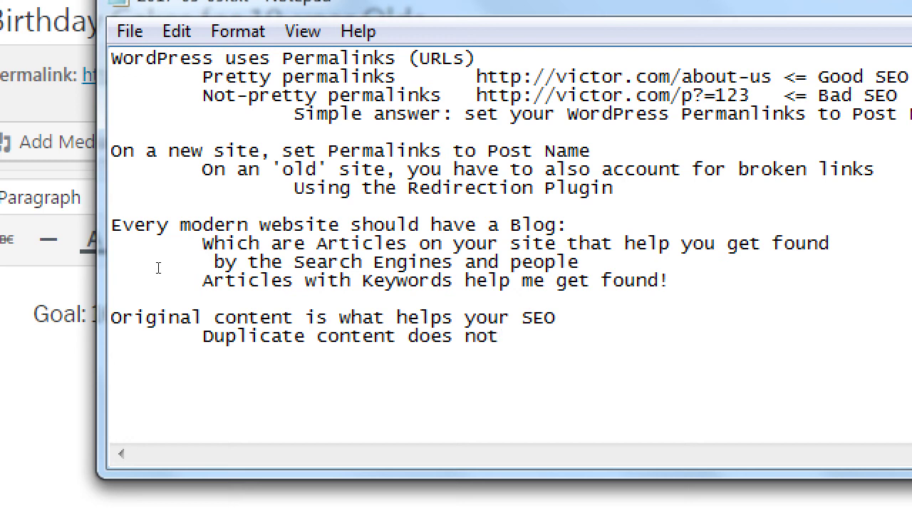
text( help your SEO)
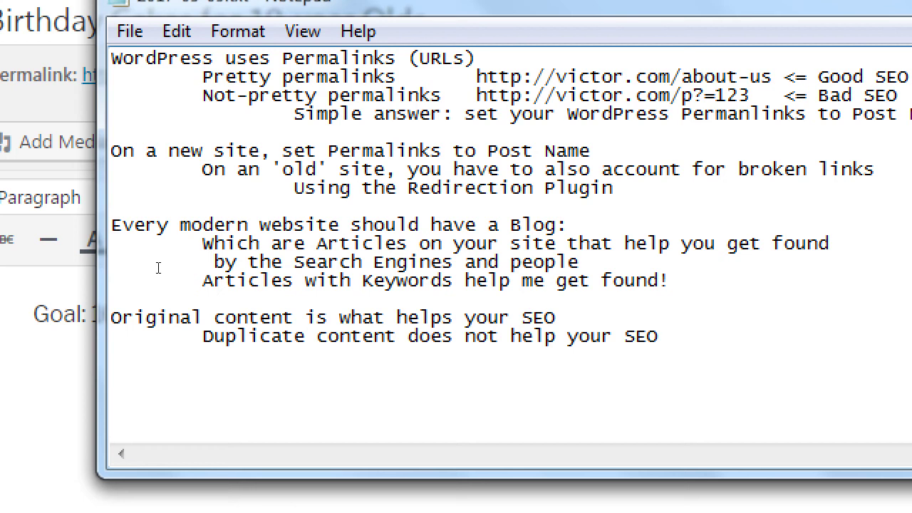
key(Up)
key(shift+Home)
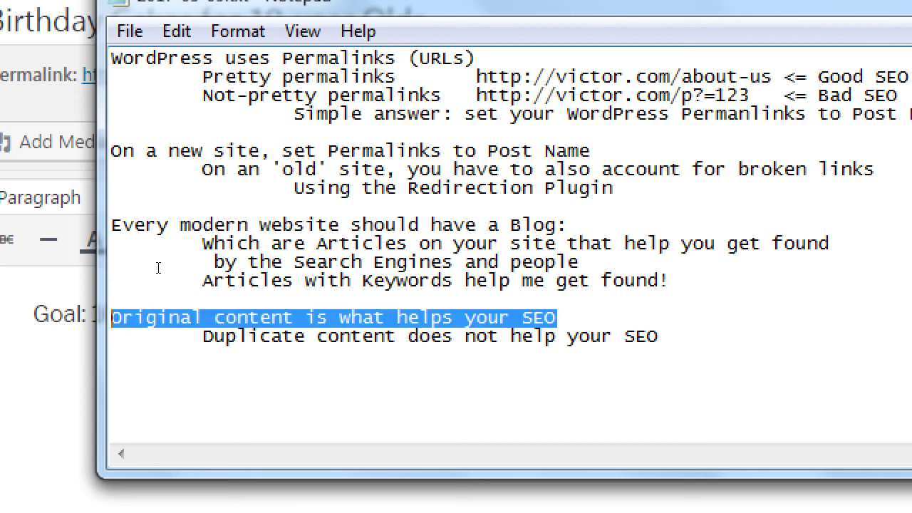
key(Down)
key(End)
Add an indented 'Goal:' line reading '100 words per month - beginner'.
key(Return)
key(Tab)
text(G)
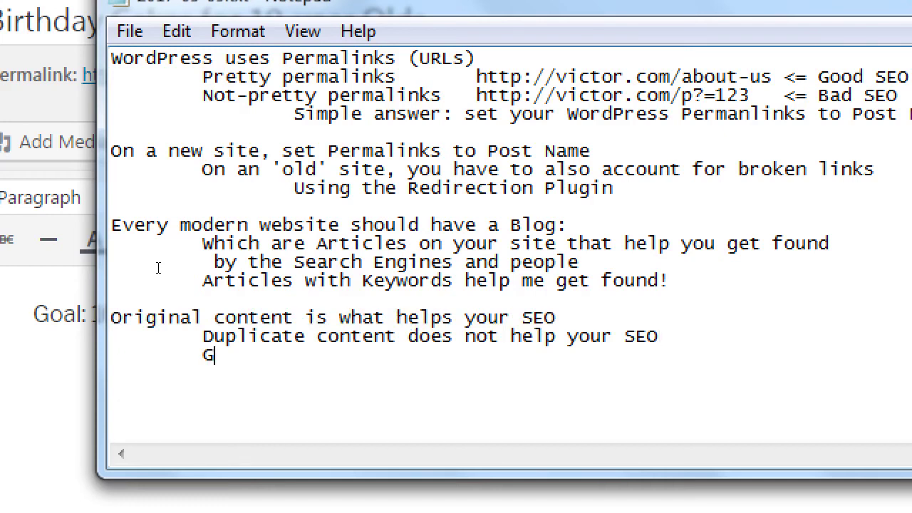
text(oal:)
key(shift+Home)
key(Left)
key(Right)
key(End)
text(100 woirds)
key(BackSpace)
key(BackSpace)
key(BackSpace)
key(BackSpace)
text(rds per month)
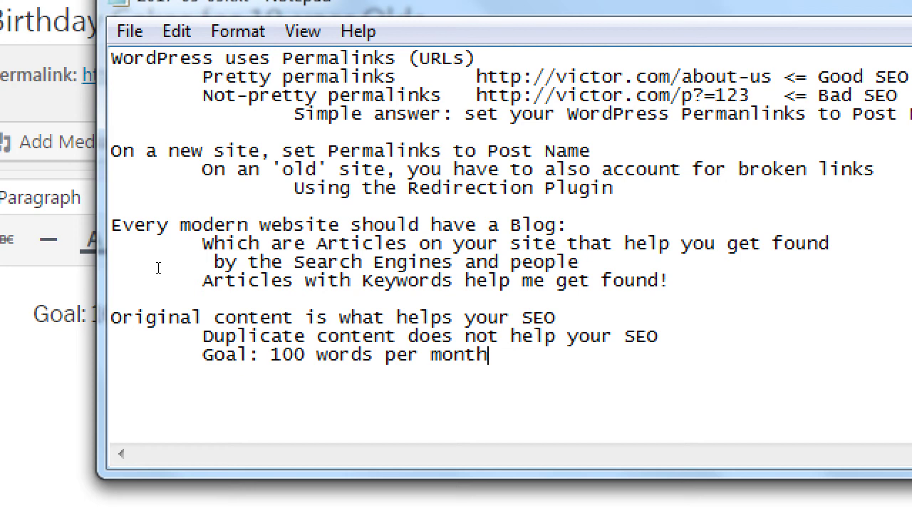
text( - beginner)
Add indented lines '100 words per week - intermediate' and '100 words per day - advanced'.
key(Return)
key(Tab)
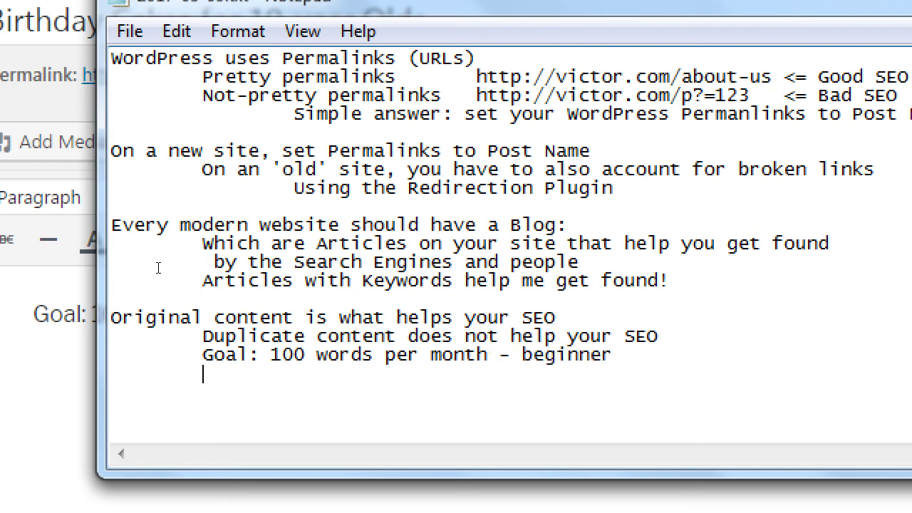
key(Tab)
text(100 words)
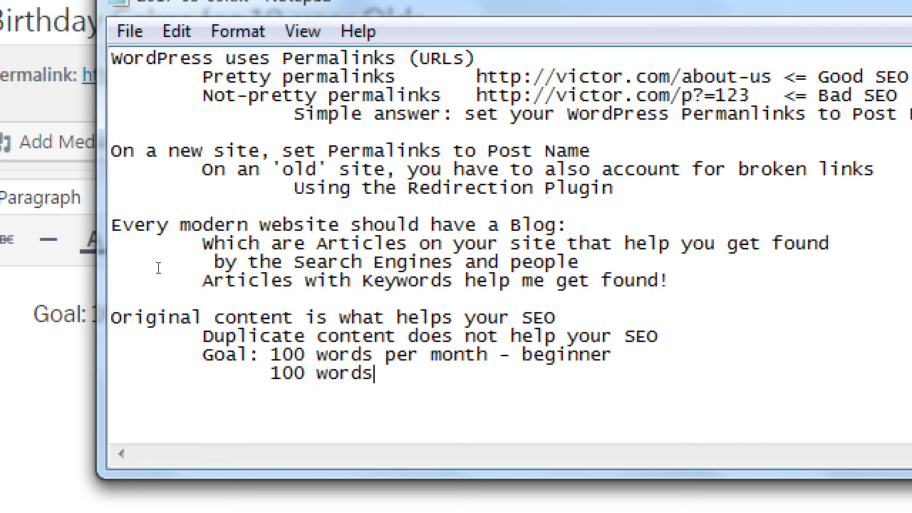
text( per week  )
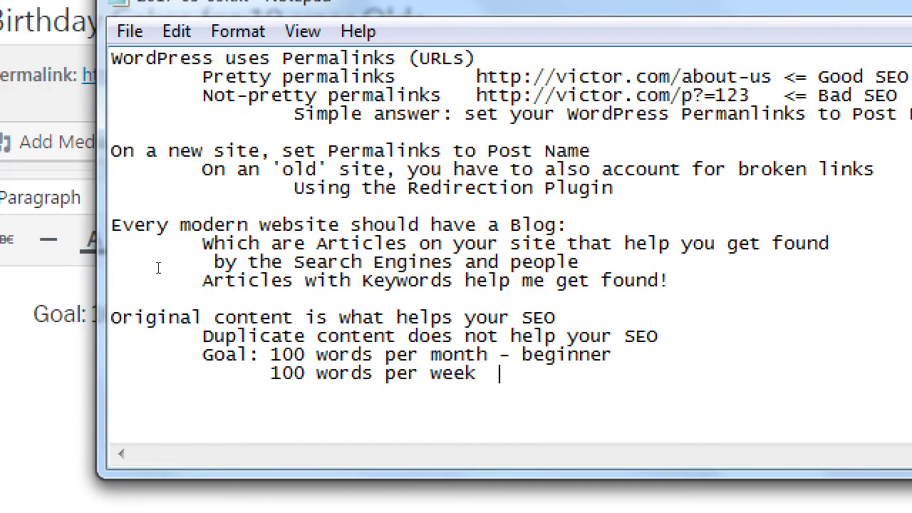
text(- intermediate)
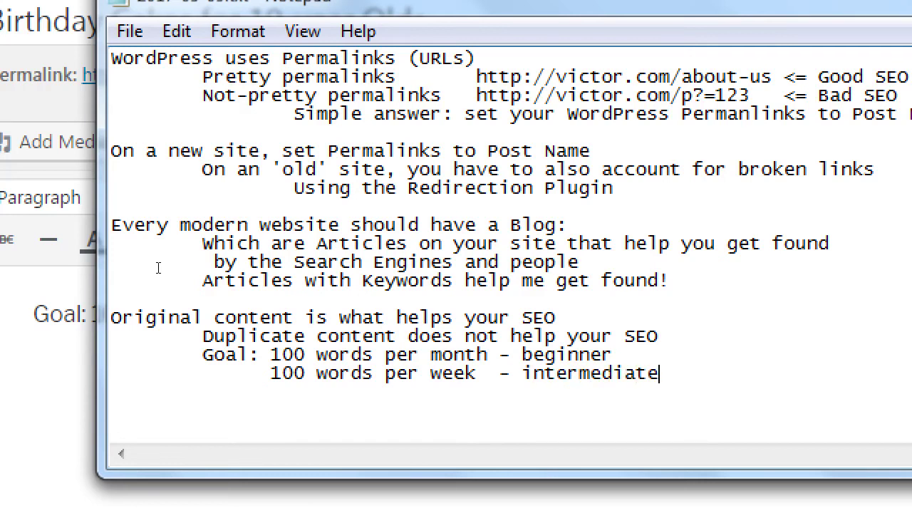
key(Return)
key(Tab)
text(100 words per day)
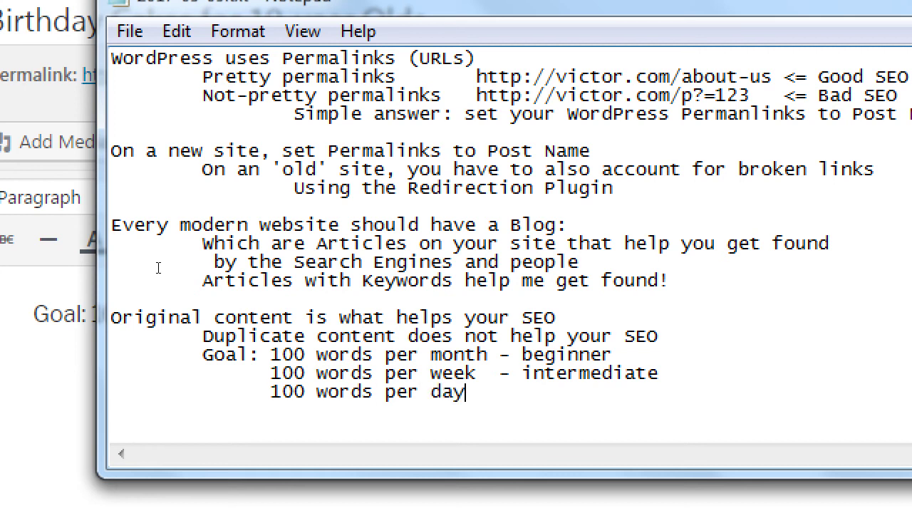
text(   - advanced)
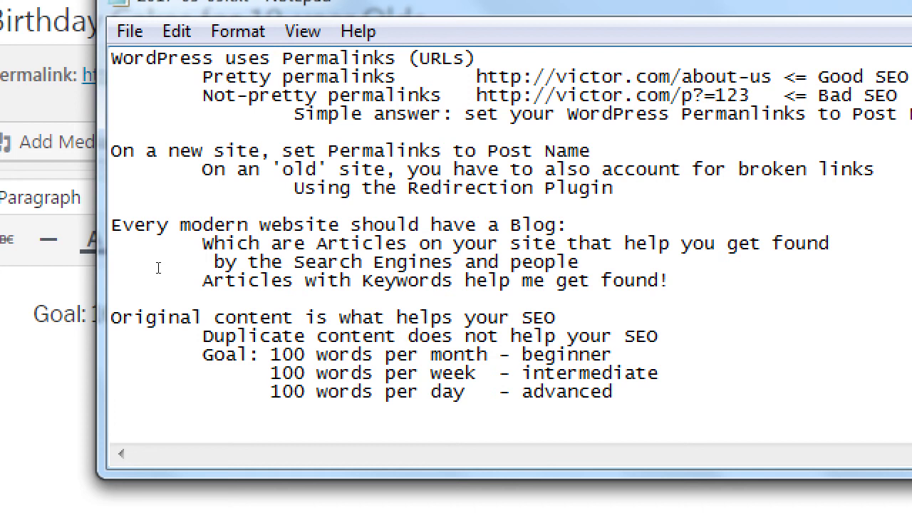
Start a new indented line reading 'Blog tactic -'.
key(Return)
key(Tab)
text(Blog tactic -)
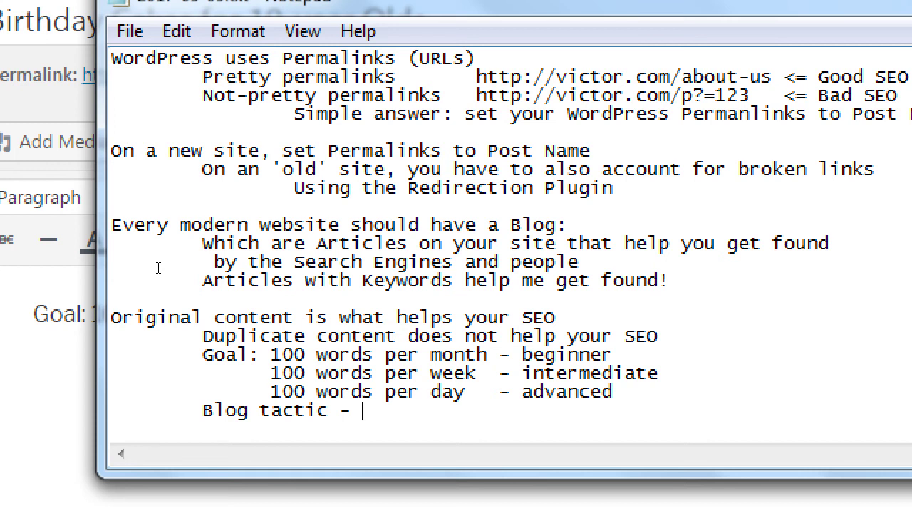
Write 'Create Part 1 (500 words), Part 2 (500 words)' after the Blog tactic label.
text(t)
key(BackSpace)
text(Par)
key(BackSpace)
key(BackSpace)
key(BackSpace)
text(Create Part 1 (55)
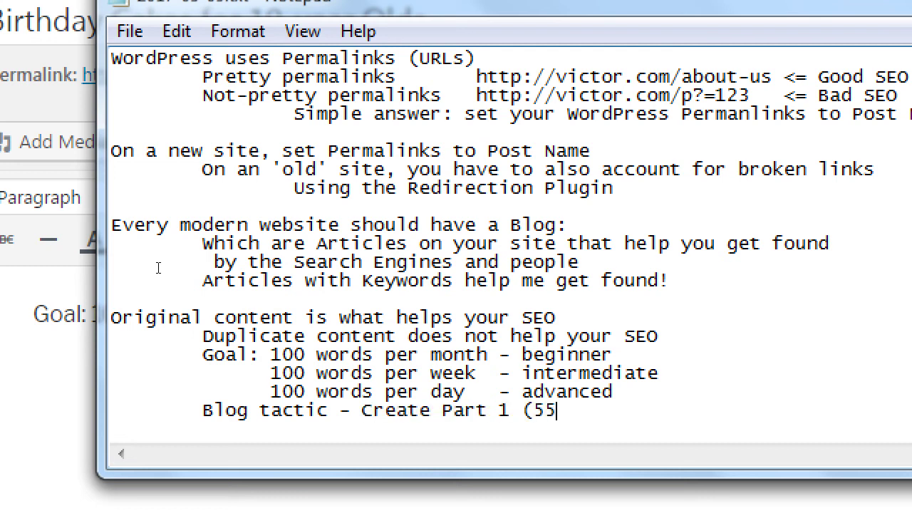
text(0 w)
key(BackSpace)
key(BackSpace)
key(BackSpace)
key(BackSpace)
text(00 wor)
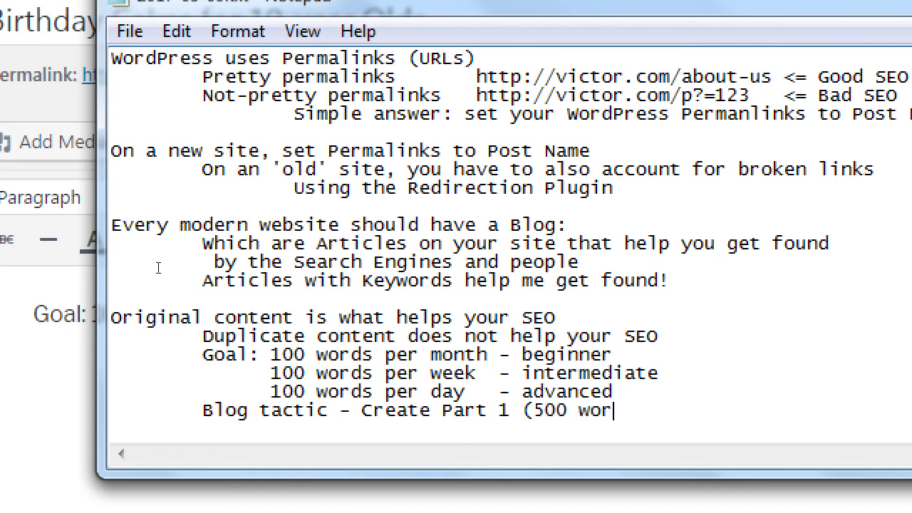
text(ds), p)
key(BackSpace)
text(Part 2)
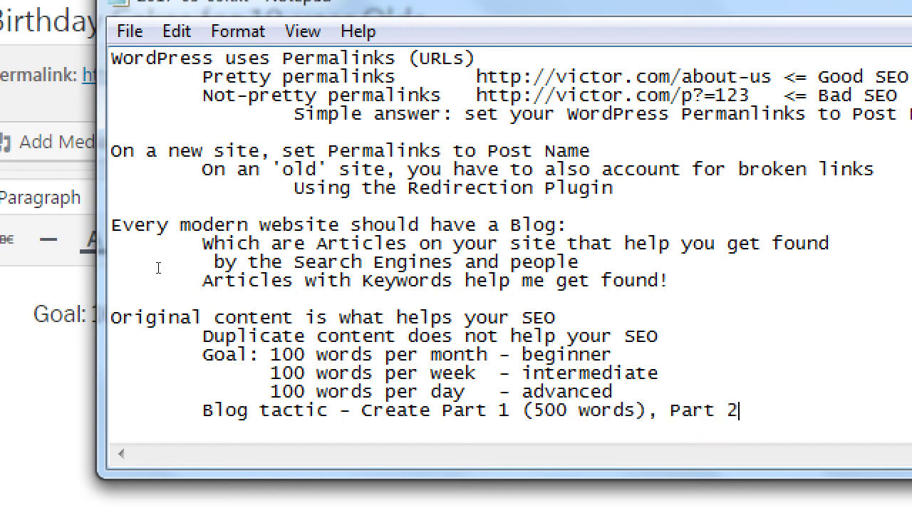
text( (500 words))
Add an indented continuation line 'and release one every month.'.
key(Return)
key(Tab)
key(Tab)
key(Tab)
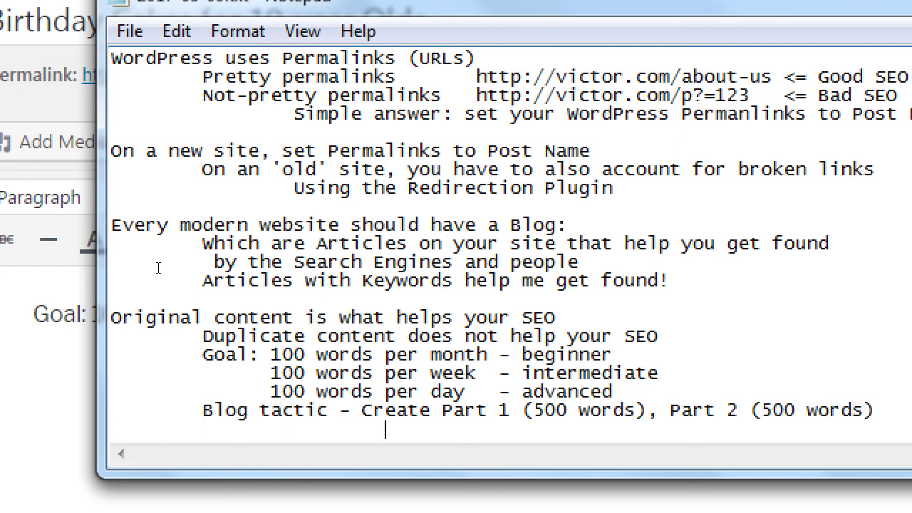
text(and releas)
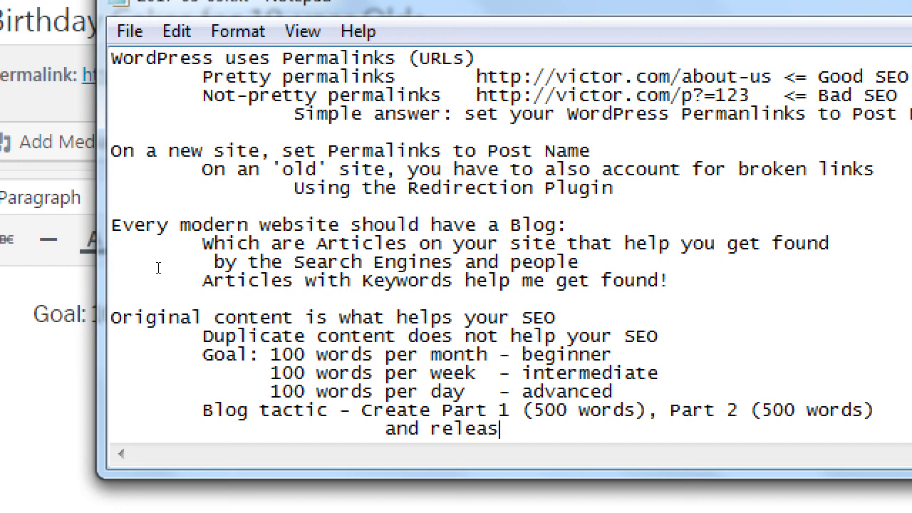
text(e one every mont)
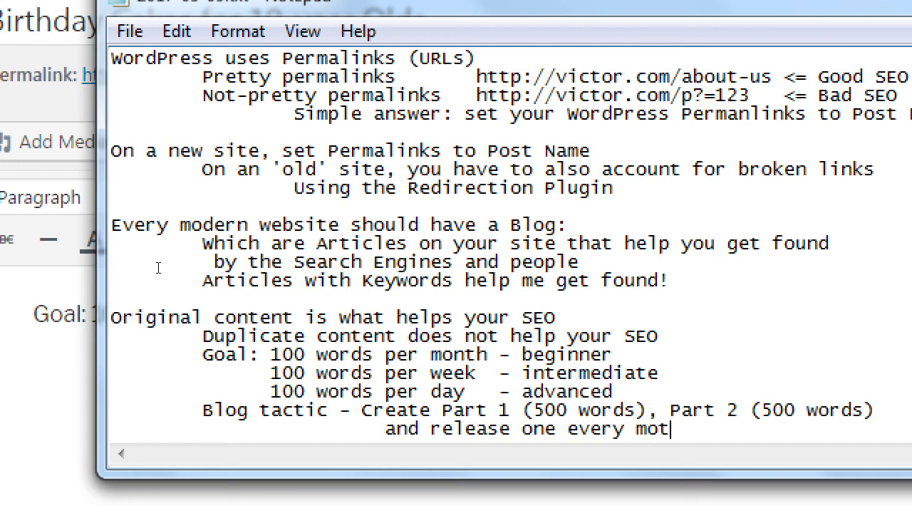
key(BackSpace)
text(nth.)
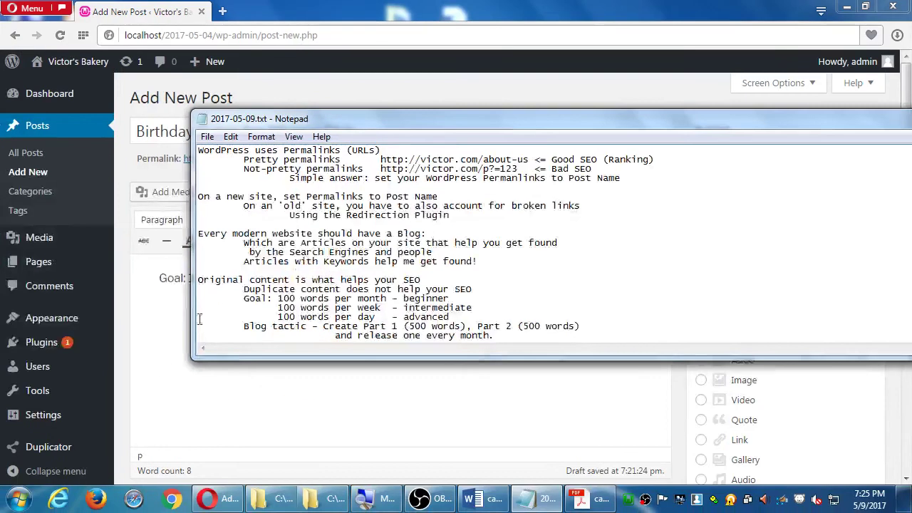
Return to the Birthday Cakes post and delete the old goal sentence from its body.
click(115, 398)
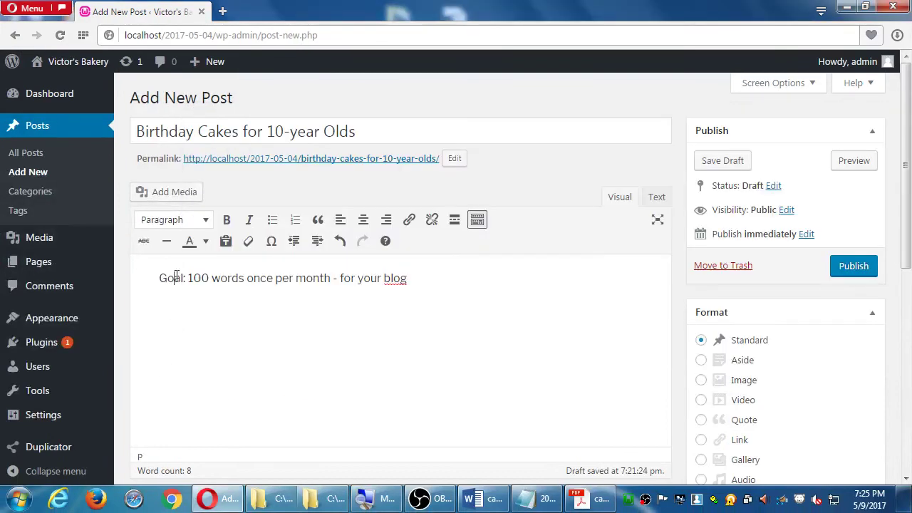
drag(359, 131, 133, 131)
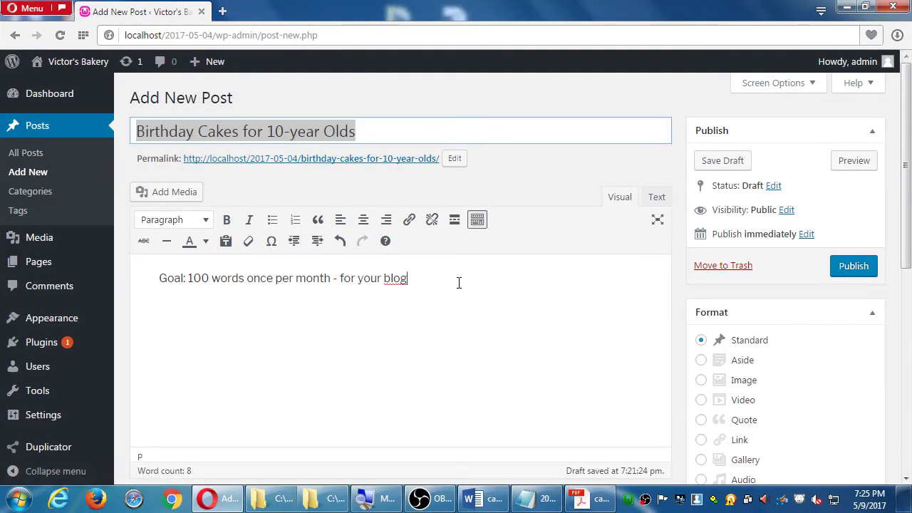
drag(458, 281, 153, 278)
mouse_move(4, 239)
key(Delete)
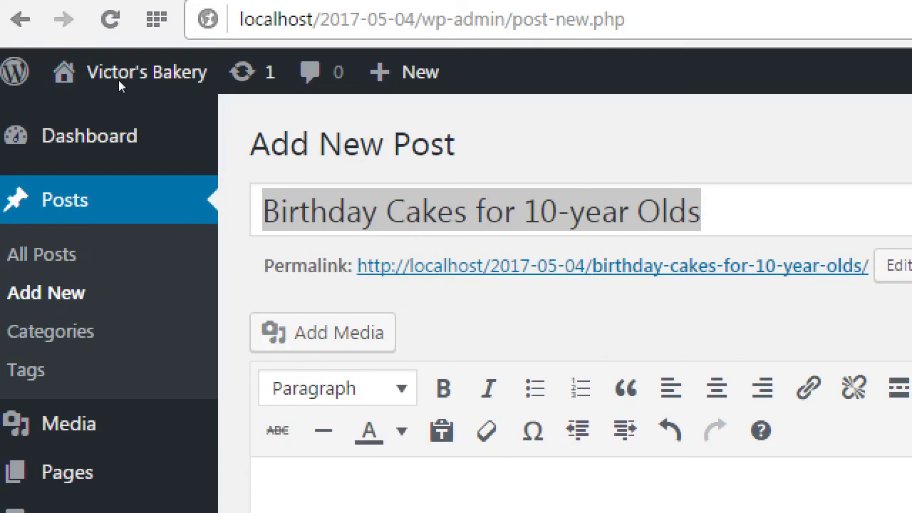
click(125, 79)
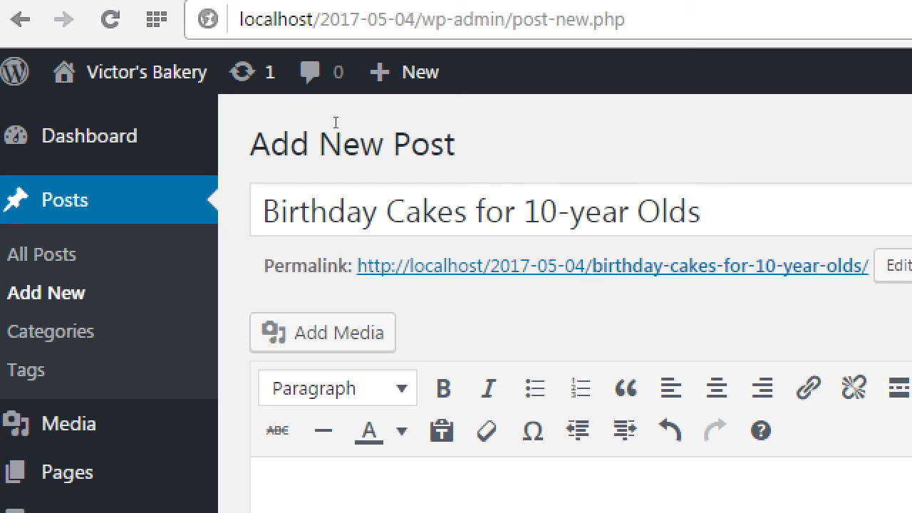
key(Tab)
key(ctrl+a)
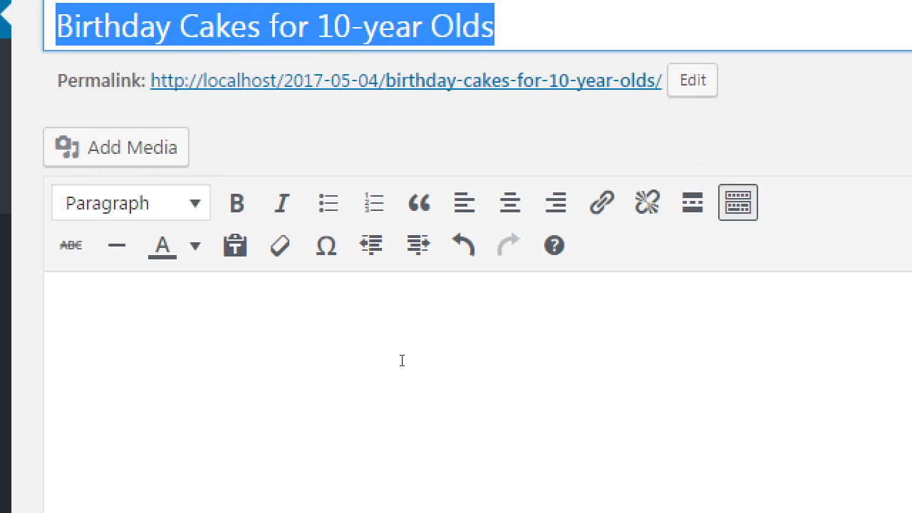
click(356, 337)
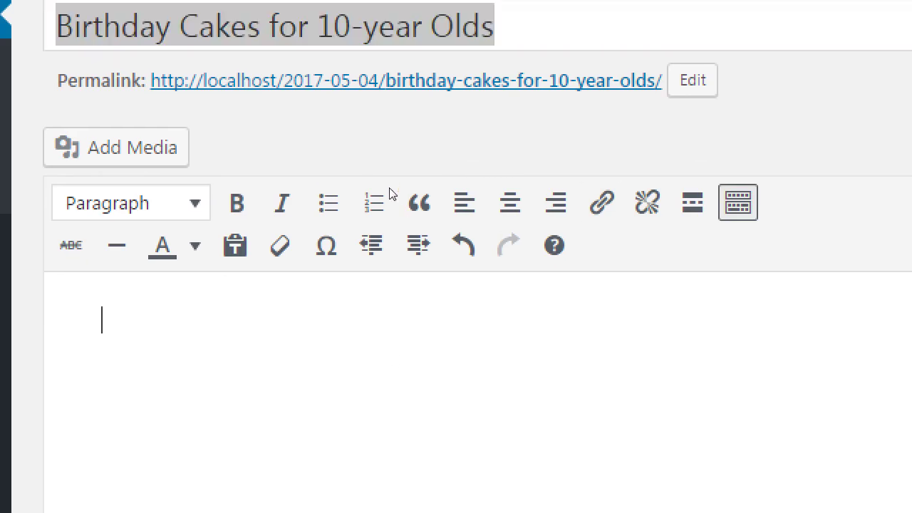
Type 'We offer a variety of cakes for the birthday' as the post's opening text.
text(WE o)
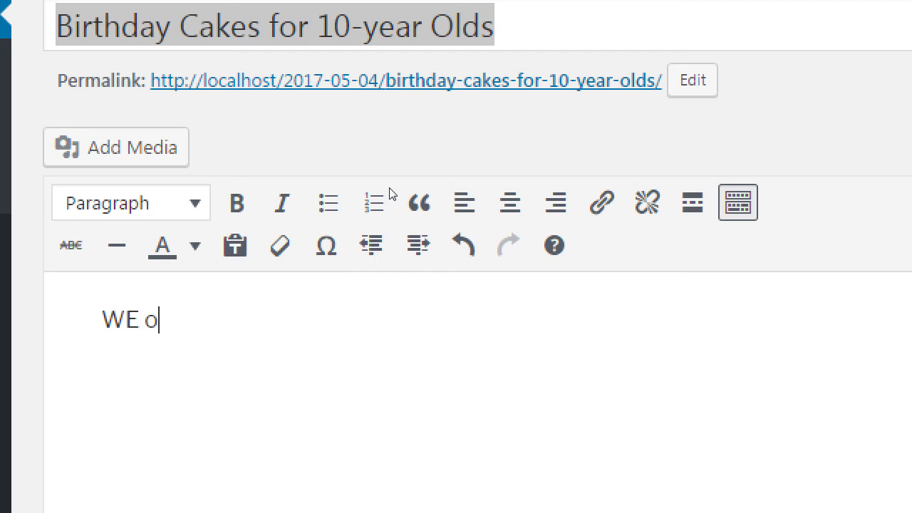
key(BackSpace)
key(BackSpace)
key(BackSpace)
text(e offer a variety o fcak)
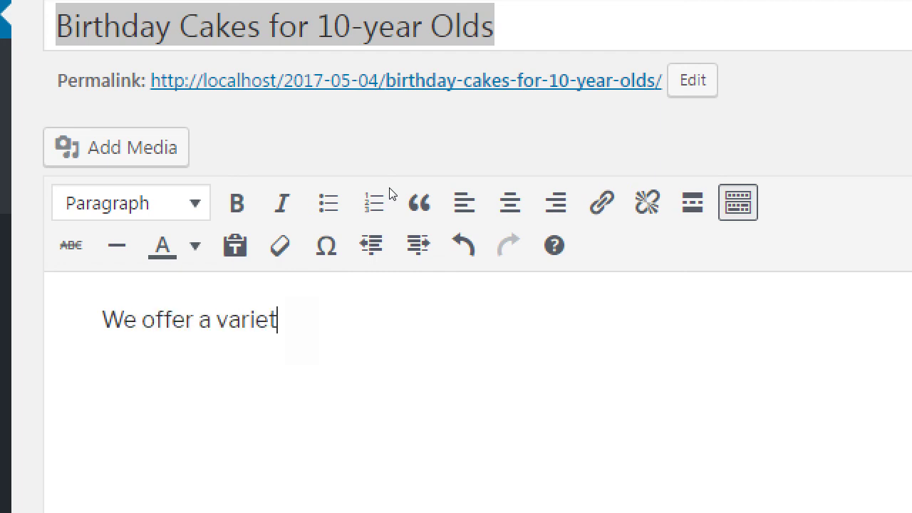
key(BackSpace)
key(BackSpace)
key(BackSpace)
key(BackSpace)
text(f)
key(BackSpace)
key(BackSpace)
text(f ca)
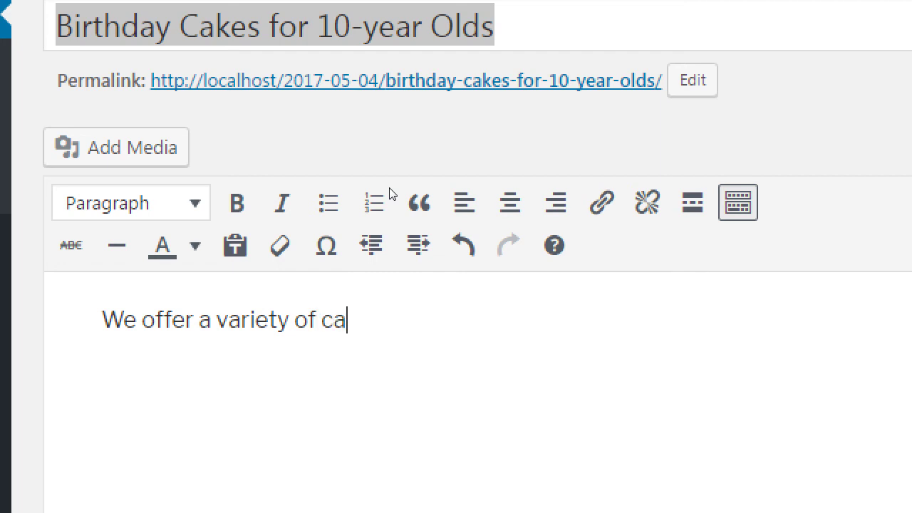
text(kes for your )
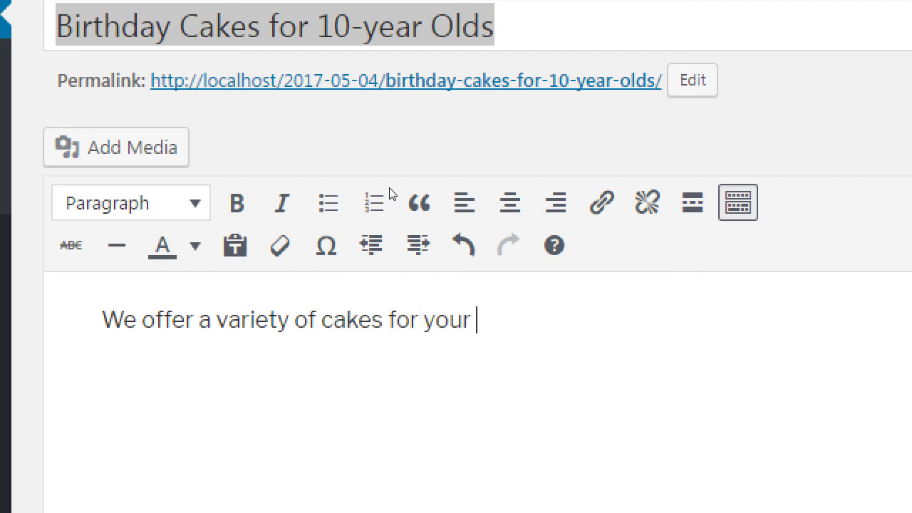
text(special)
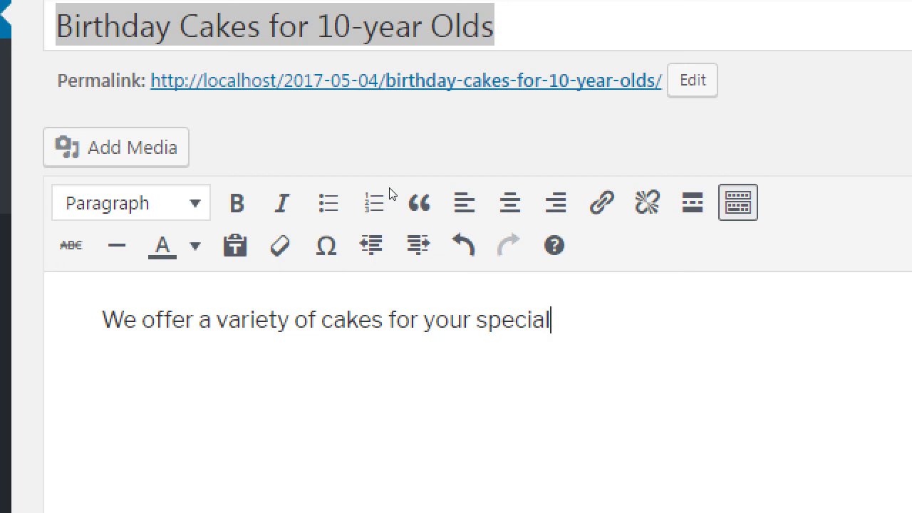
text( someone)
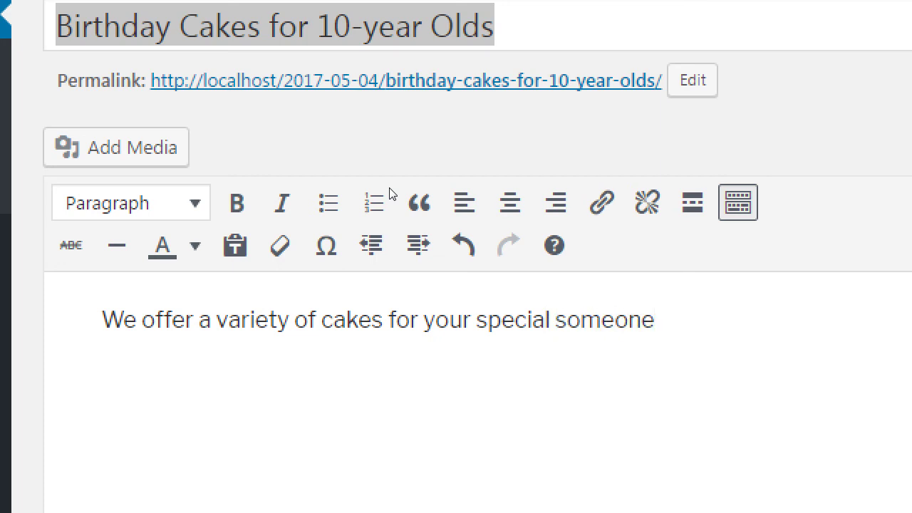
key(BackSpace)
key(BackSpace)
key(BackSpace)
key(BackSpace)
key(BackSpace)
key(BackSpace)
key(BackSpace)
key(BackSpace)
key(BackSpace)
key(BackSpace)
key(BackSpace)
key(BackSpace)
key(BackSpace)
key(BackSpace)
key(BackSpace)
key(BackSpace)
key(BackSpace)
key(BackSpace)
key(BackSpace)
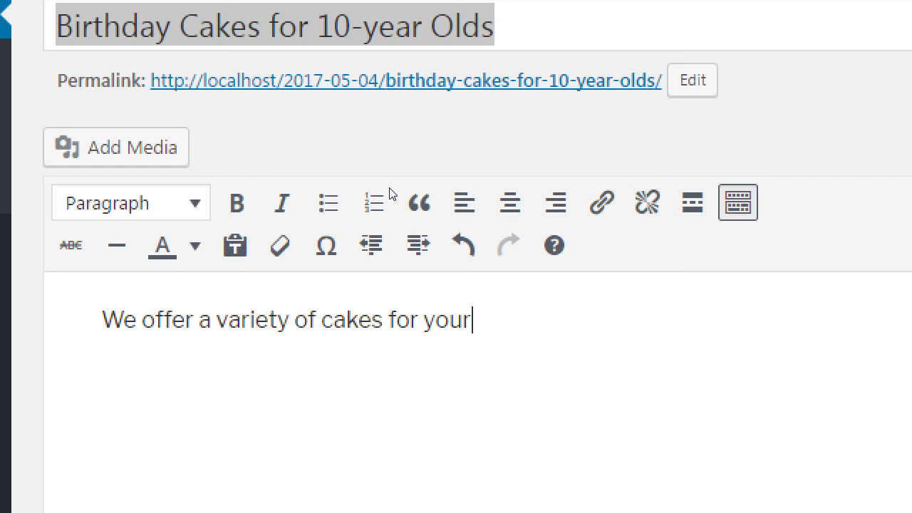
key(BackSpace)
text(the birthday)
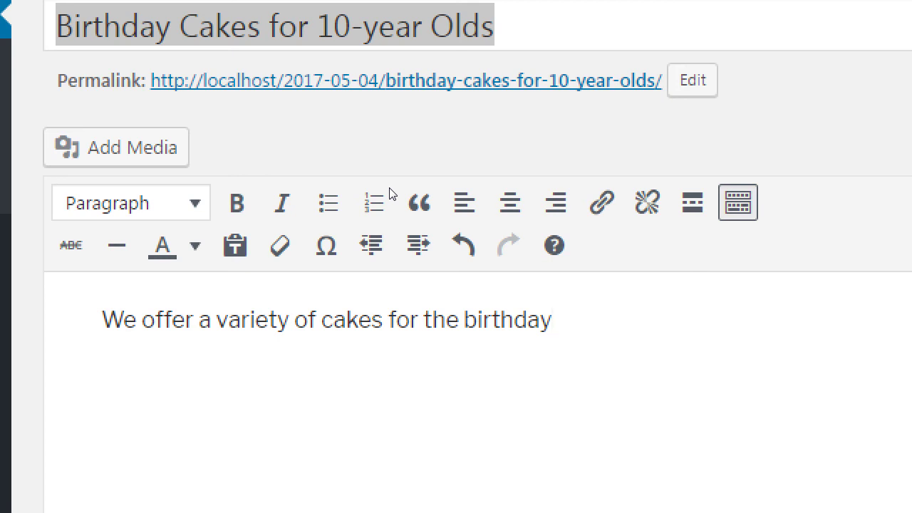
Continue with 'bash of the decade. We use only the best ingredients, like organic agave syrup (low glycemic index!)'.
text(bash of the d)
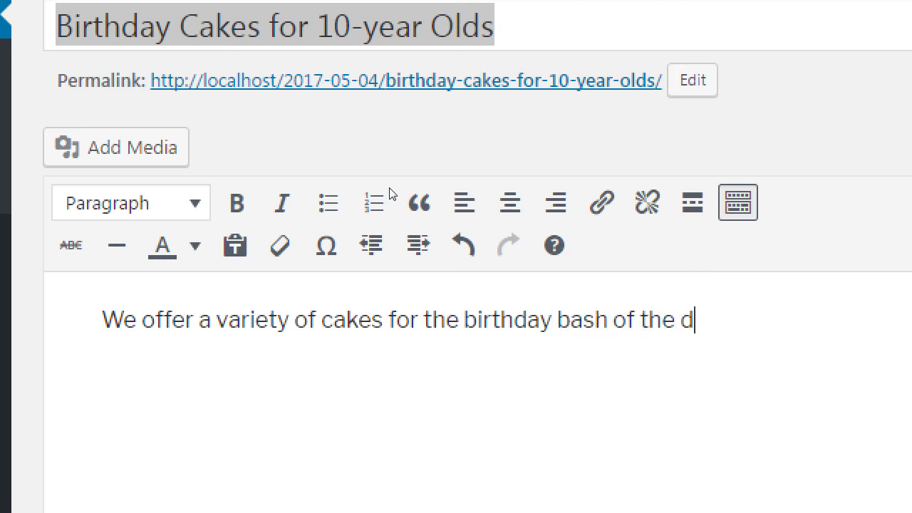
text(ecade. We use o)
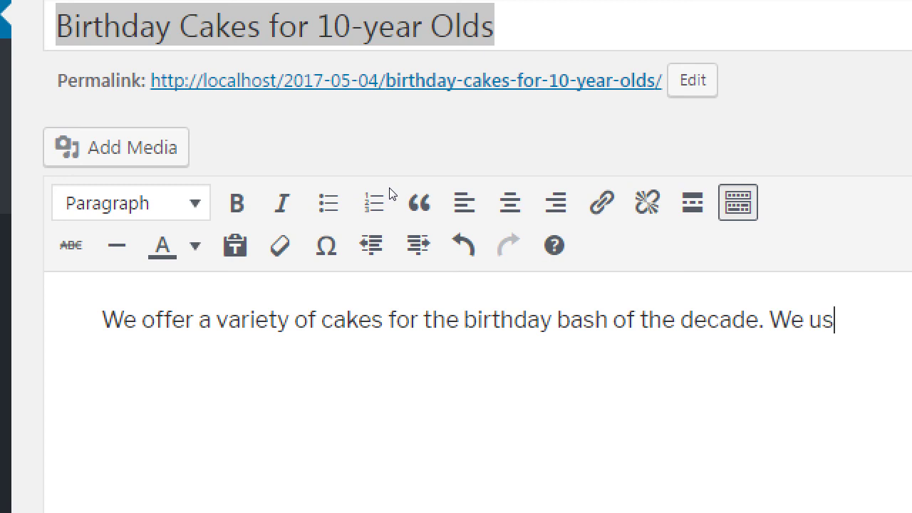
text(n)
key(BackSpace)
key(BackSpace)
key(BackSpace)
text(e only the b)
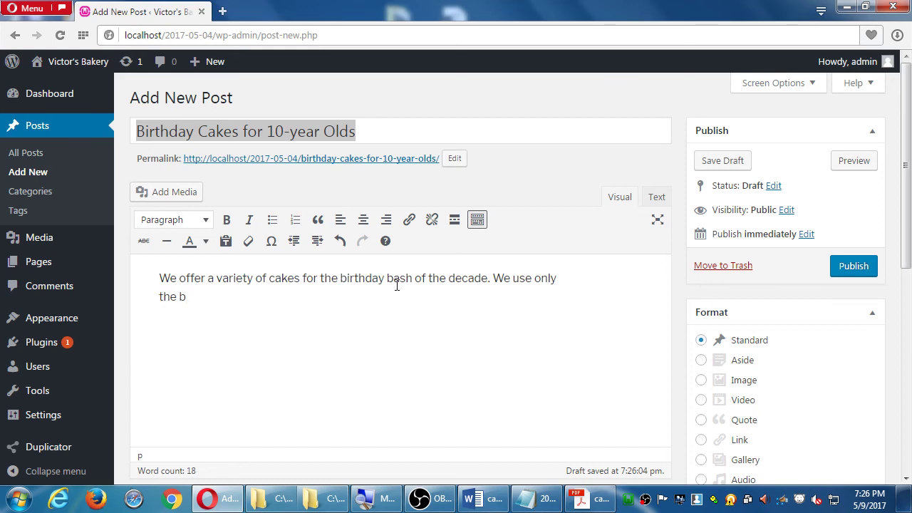
key(BackSpace)
text(best ind)
key(BackSpace)
text(gredients, like og)
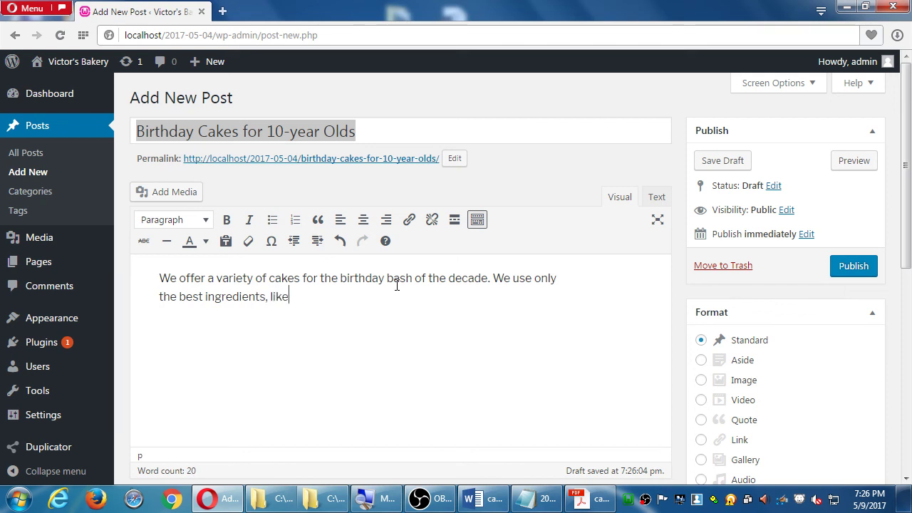
key(BackSpace)
text(ranic)
key(BackSpace)
key(BackSpace)
key(BackSpace)
key(BackSpace)
text(ganic)
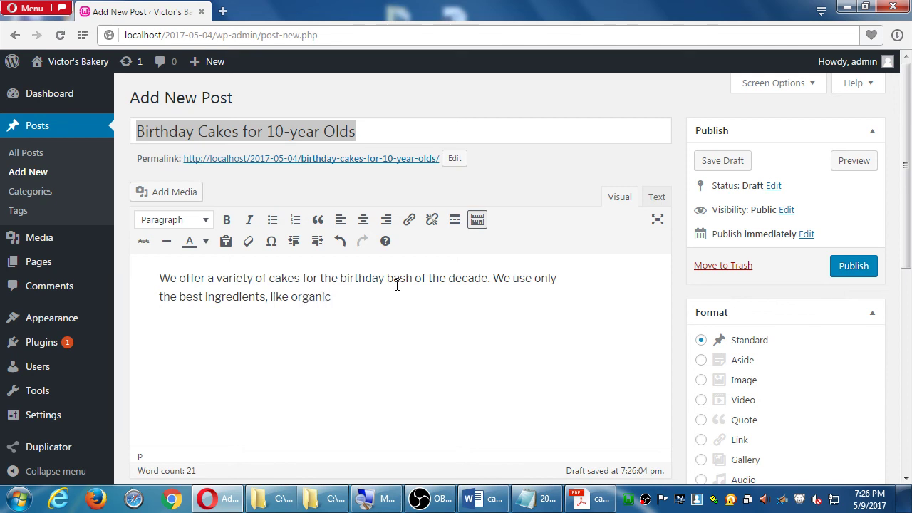
text( agave syrup (low)
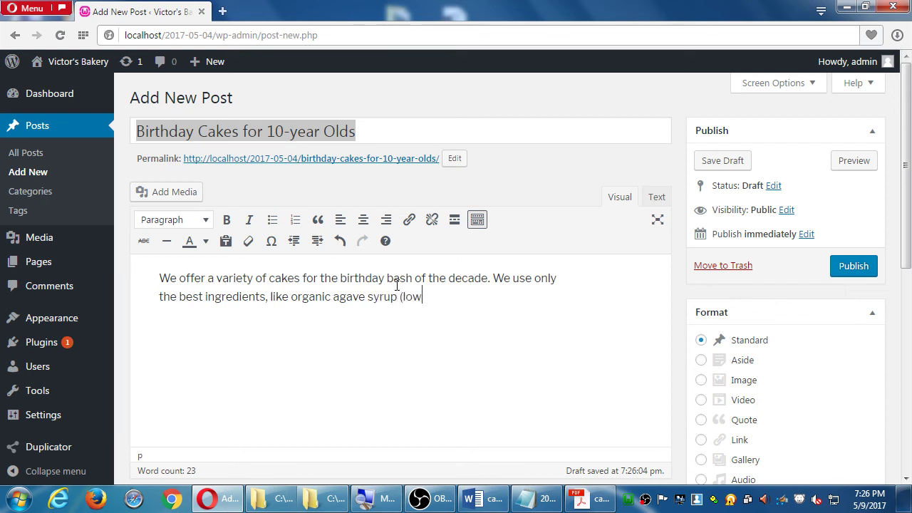
text( glycemic index!))
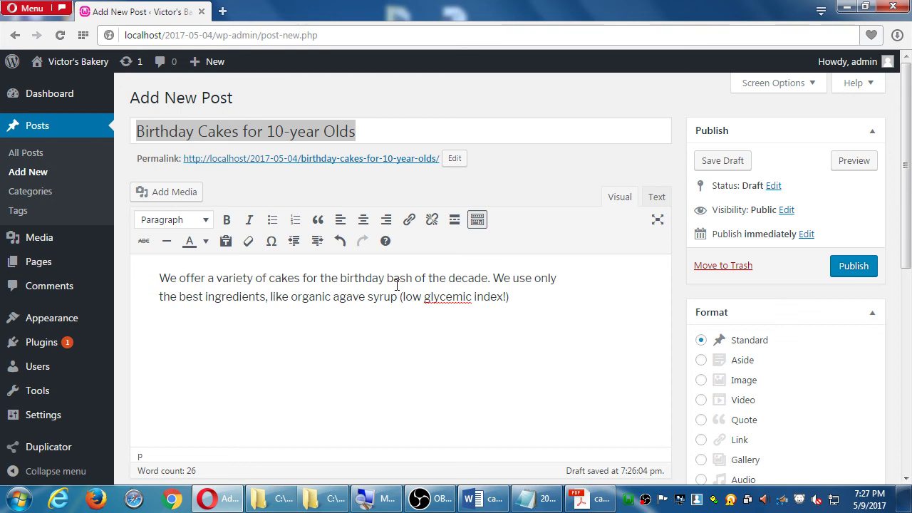
scroll(677, 271, down, 1)
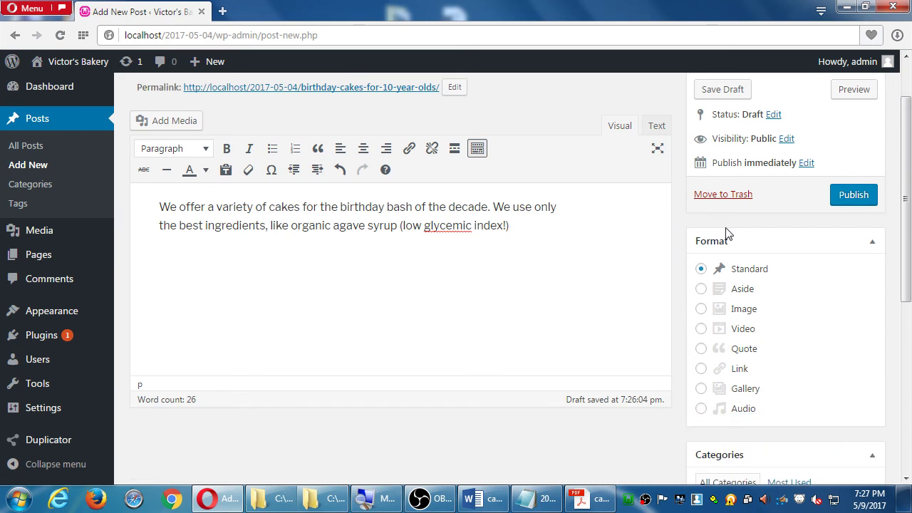
In the 2017-05-09.txt notes, add a 'Blog tips:' heading after a blank line.
click(559, 502)
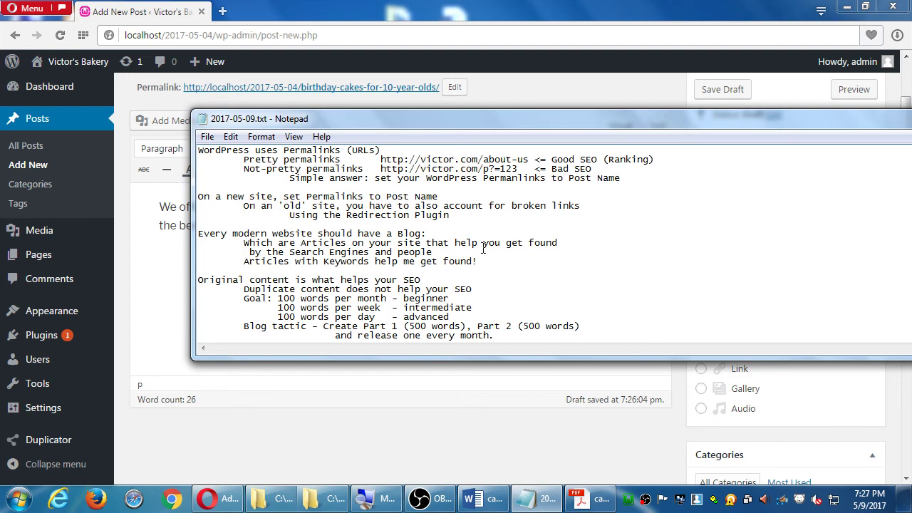
key(Return)
key(Tab)
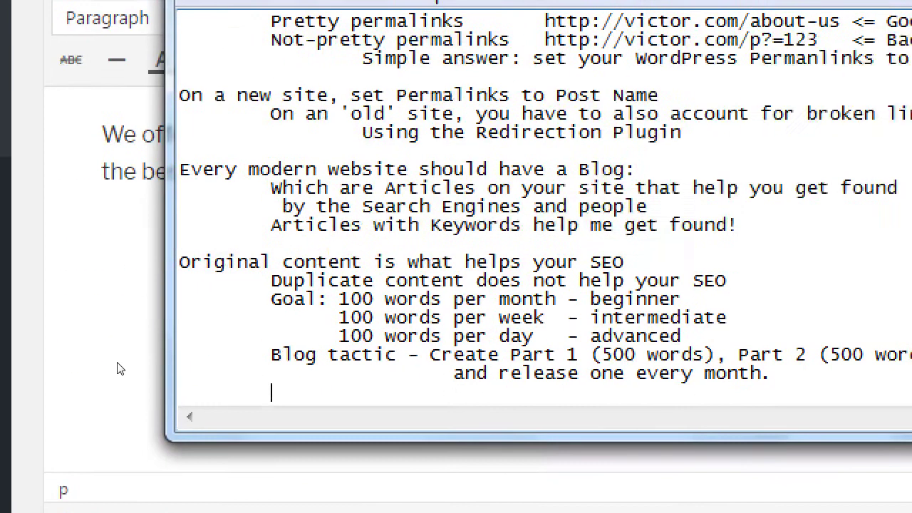
key(BackSpace)
key(Return)
text(T)
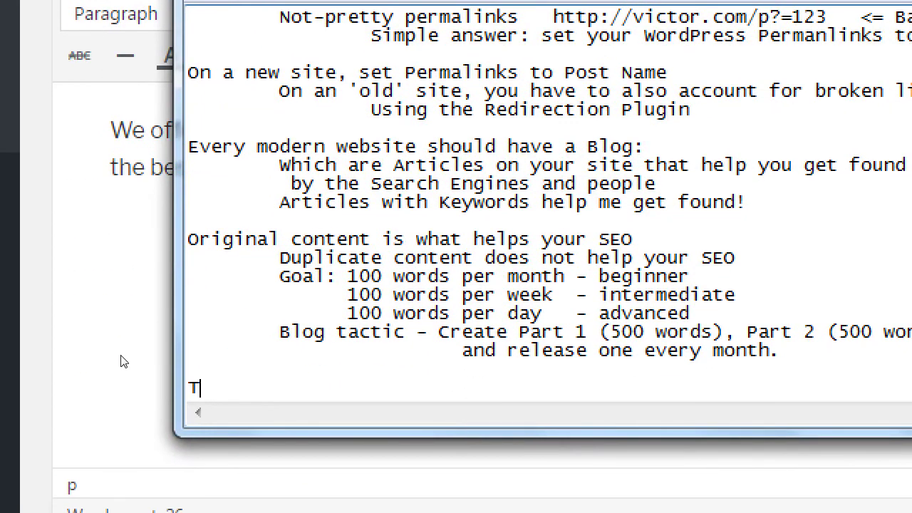
key(BackSpace)
text(Blog tips:)
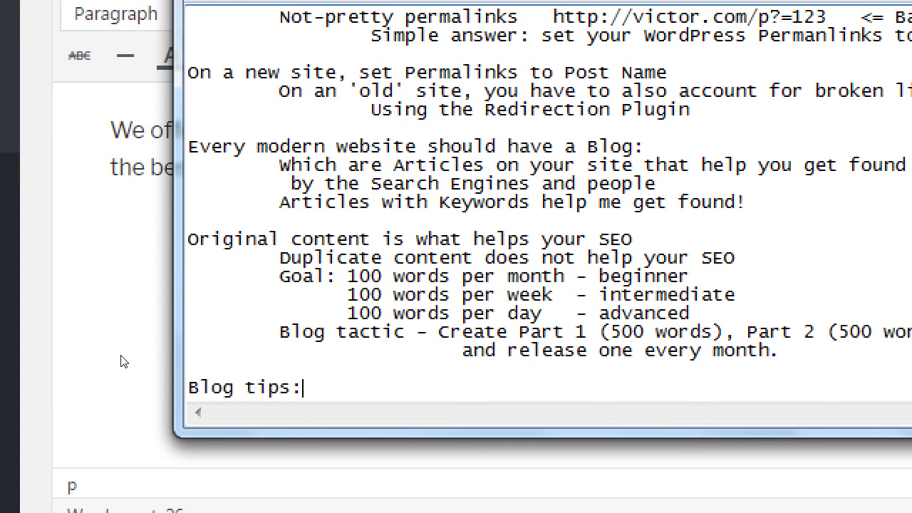
Add the indented tip 'Use Categories, Tags, and Formats'.
key(Return)
key(Tab)
text(Use C)
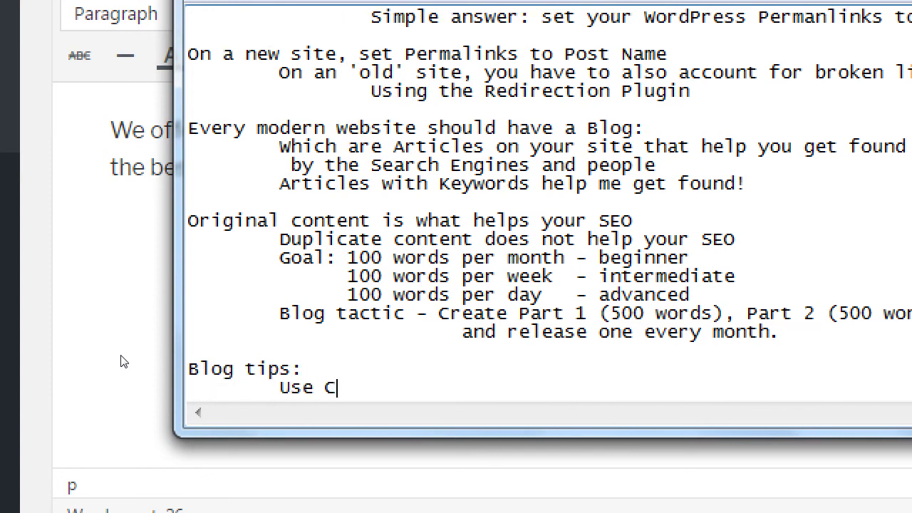
text(ategories, )
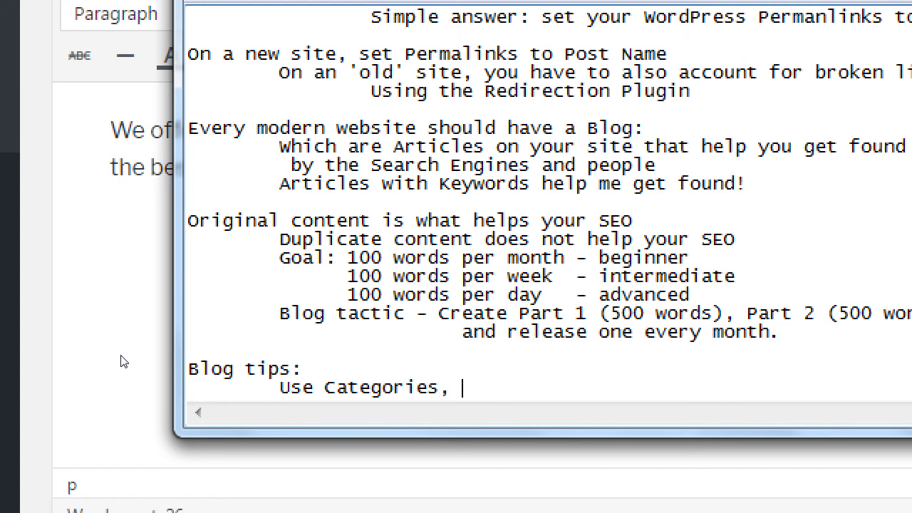
text(Tags a)
key(BackSpace)
key(BackSpace)
text(, and)
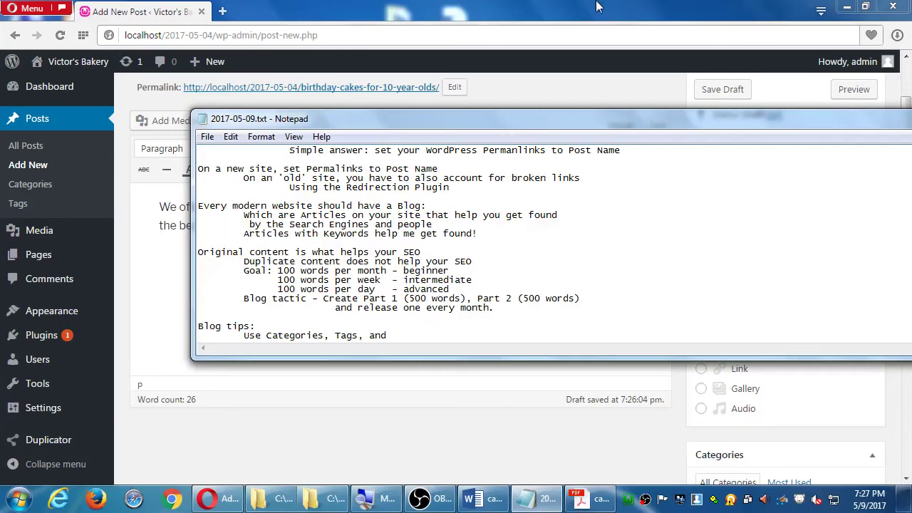
click(598, 6)
scroll(749, 203, up, 1)
scroll(749, 203, down, 1)
key(alt+Tab)
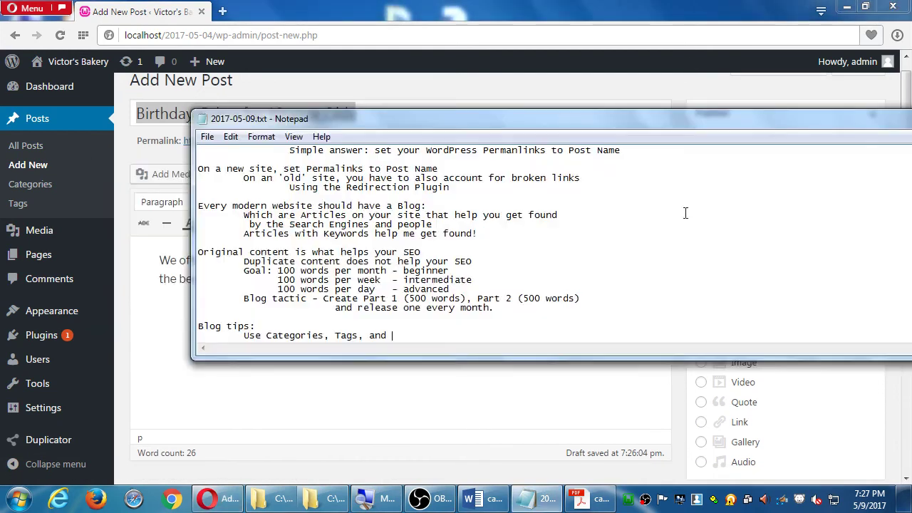
text(Formats)
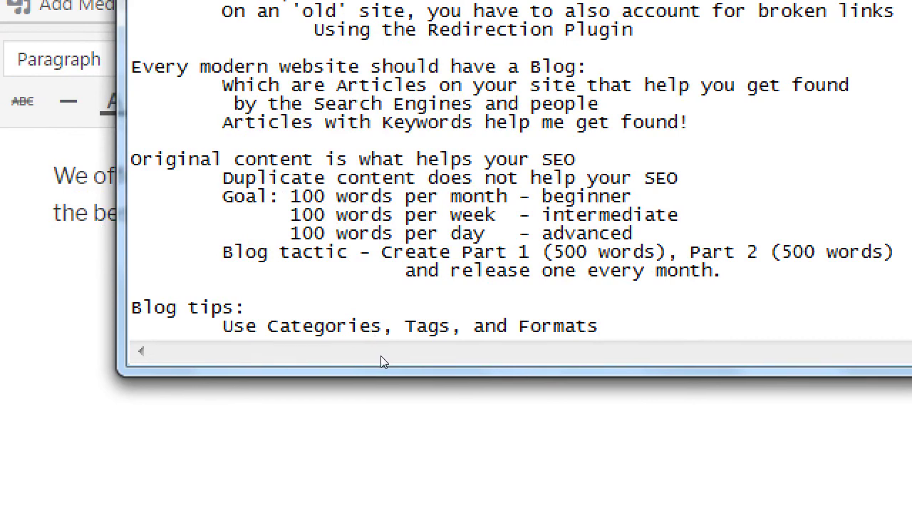
Add the indented tip 'Articles that are organized help your rankings'.
key(Return)
key(Tab)
text(Articles a)
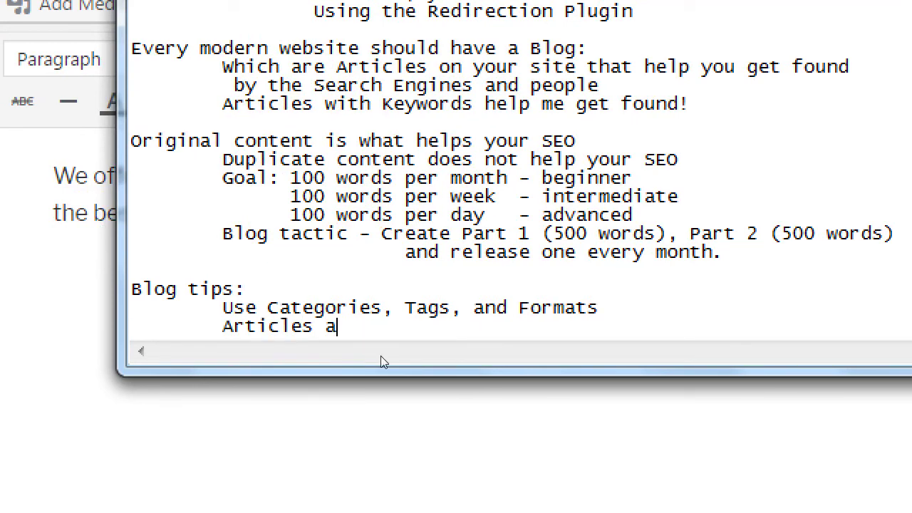
key(BackSpace)
text(that are og)
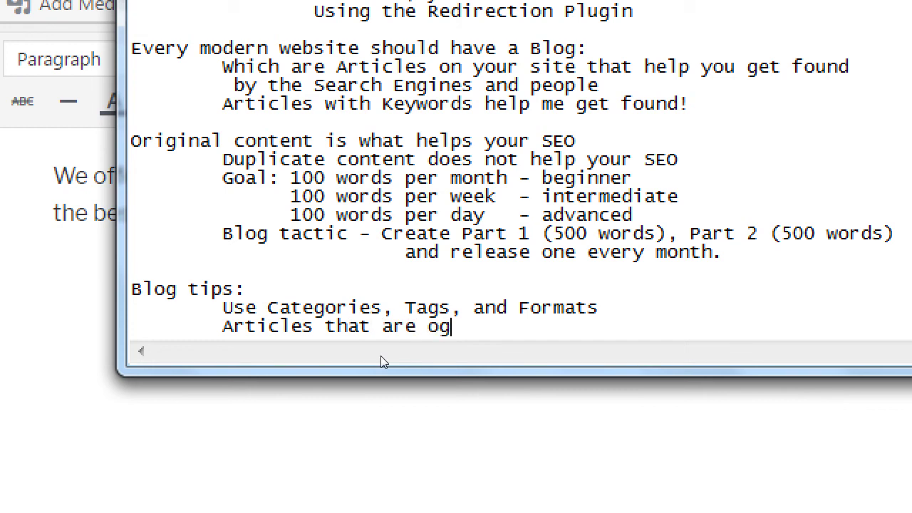
key(BackSpace)
text(re organized hel)
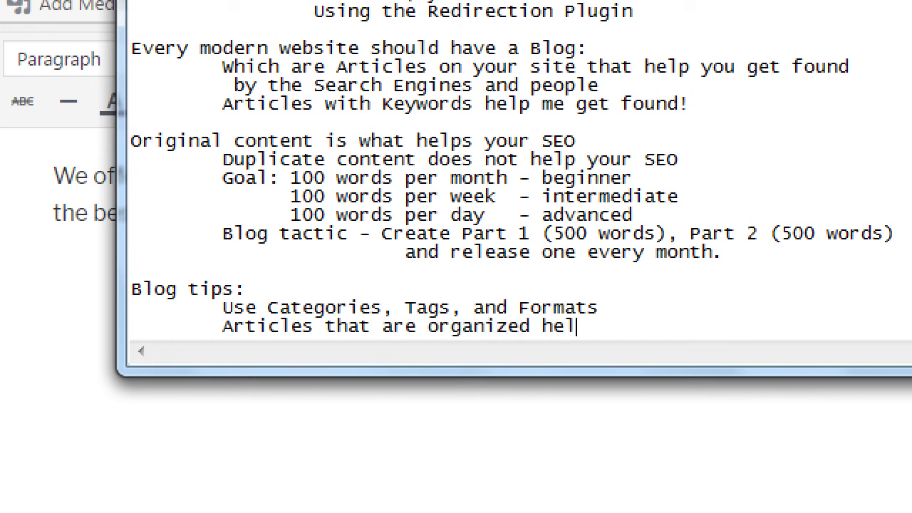
text(p your rankings)
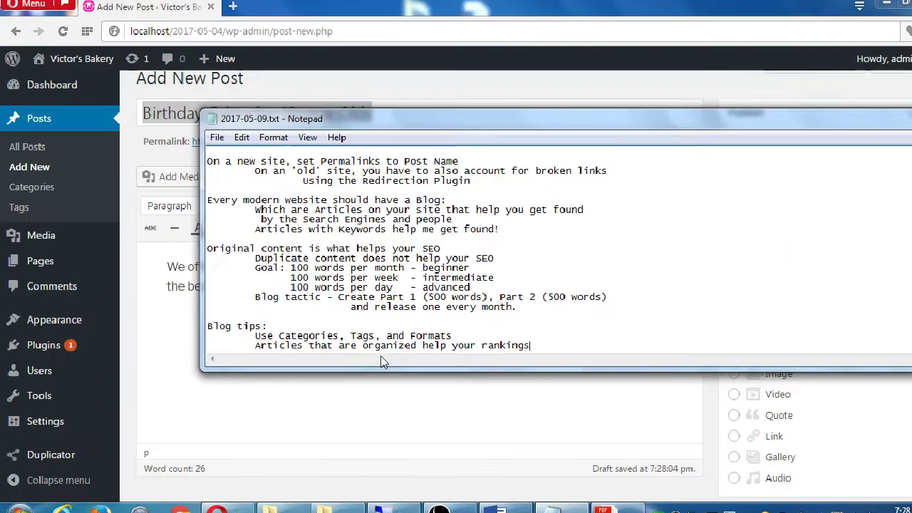
key(alt+Tab)
scroll(713, 256, down, 2)
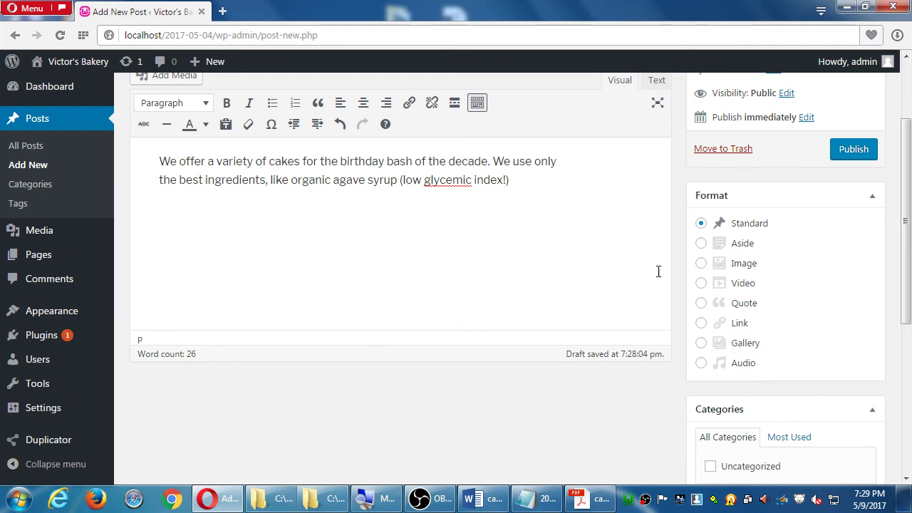
Switch the post format to Video, then back to Standard.
click(743, 226)
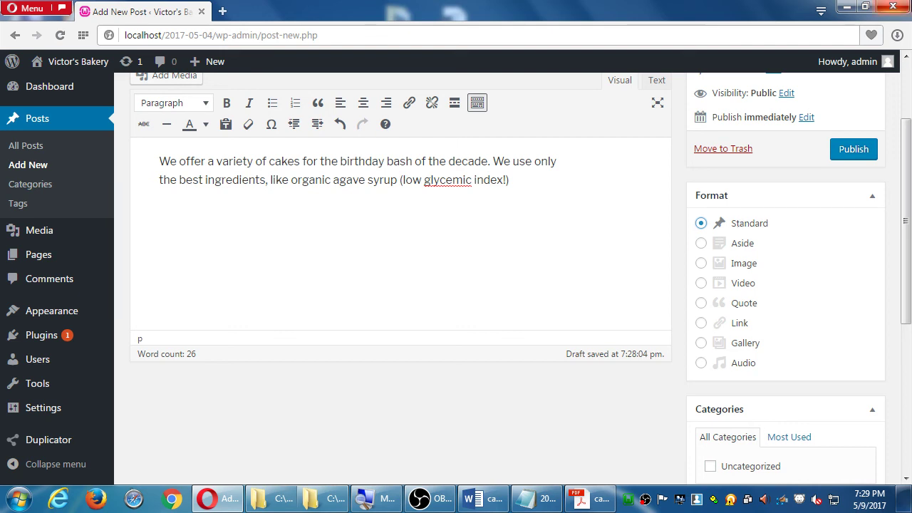
click(736, 288)
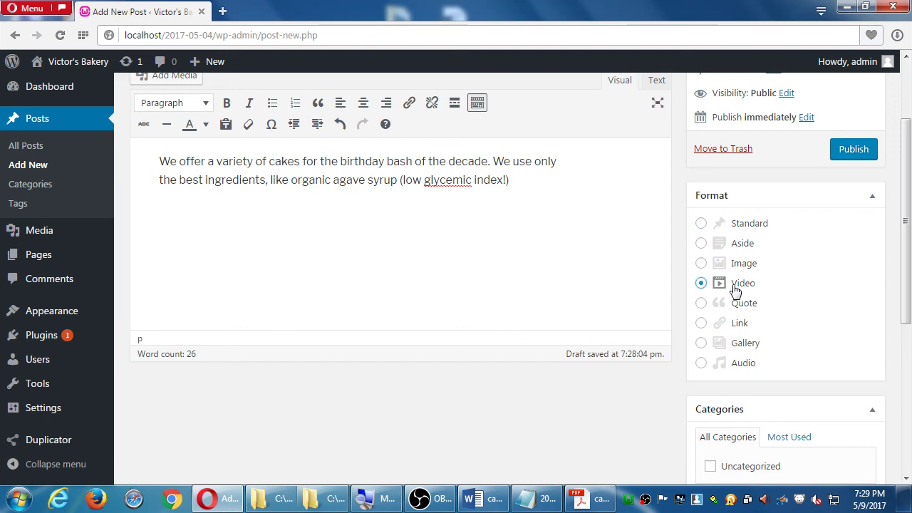
click(719, 225)
Bring the 2017-05-09.txt notes in Notepad back to the front.
drag(907, 177, 877, 299)
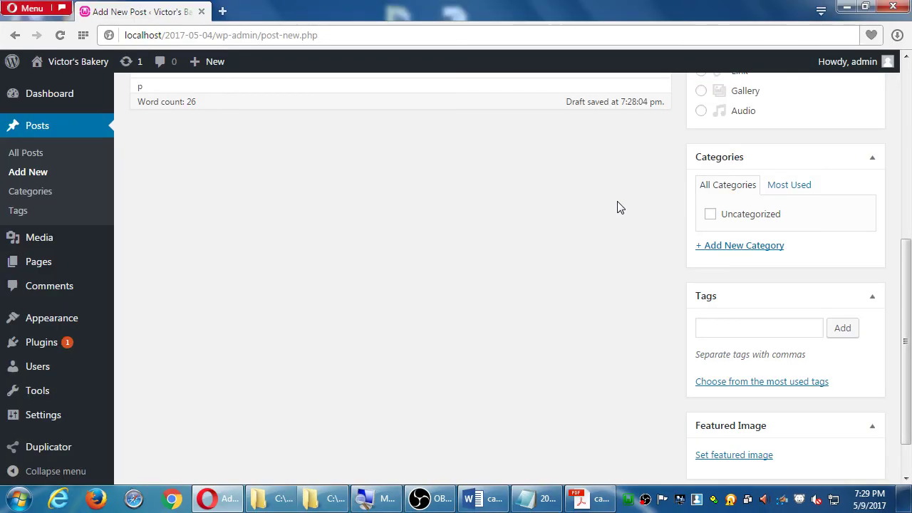
scroll(618, 206, up, 5)
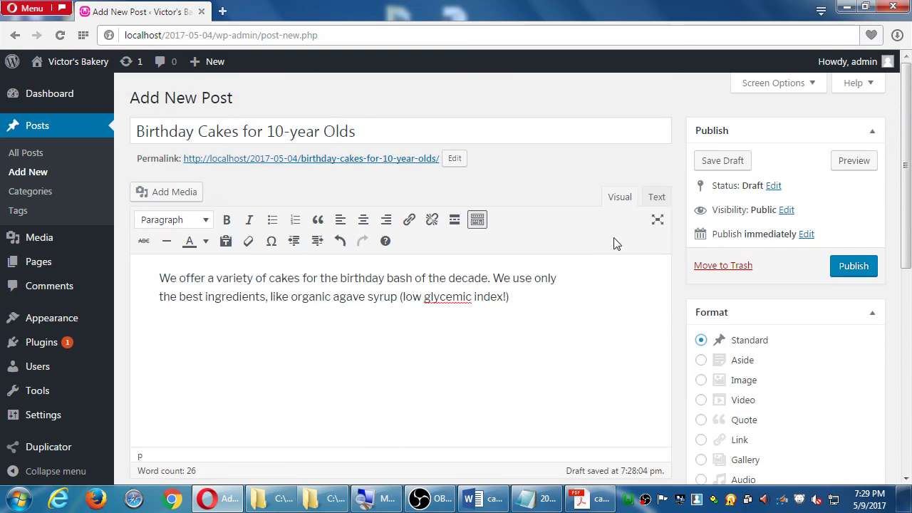
scroll(694, 232, down, 3)
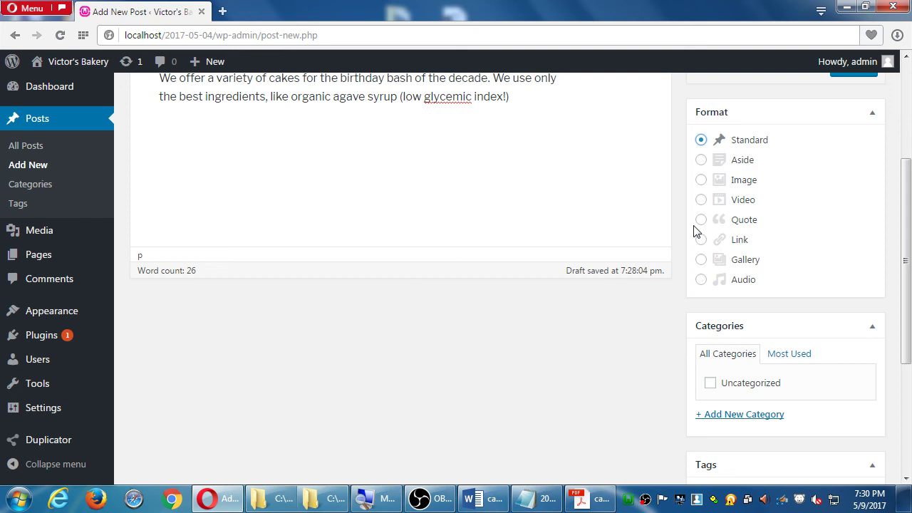
click(528, 499)
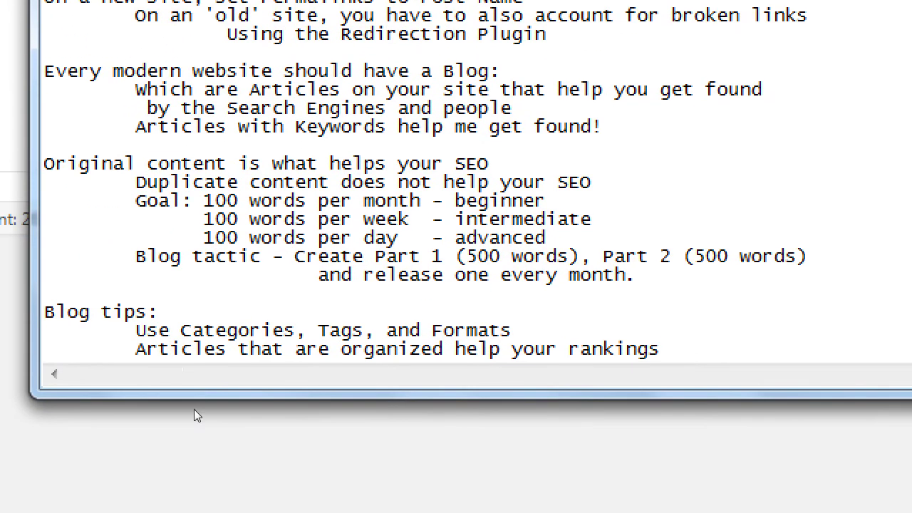
Add the tip 'Create Categories first and then write articles to fit in them'.
key(Up)
key(Up)
key(Up)
key(Up)
key(Up)
key(Up)
key(Up)
key(Home)
key(Right)
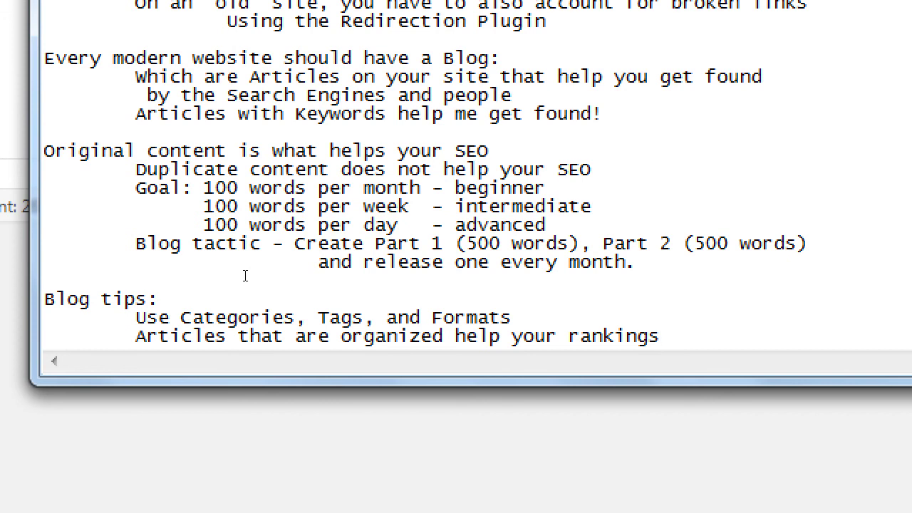
key(Return)
key(Tab)
text(Create)
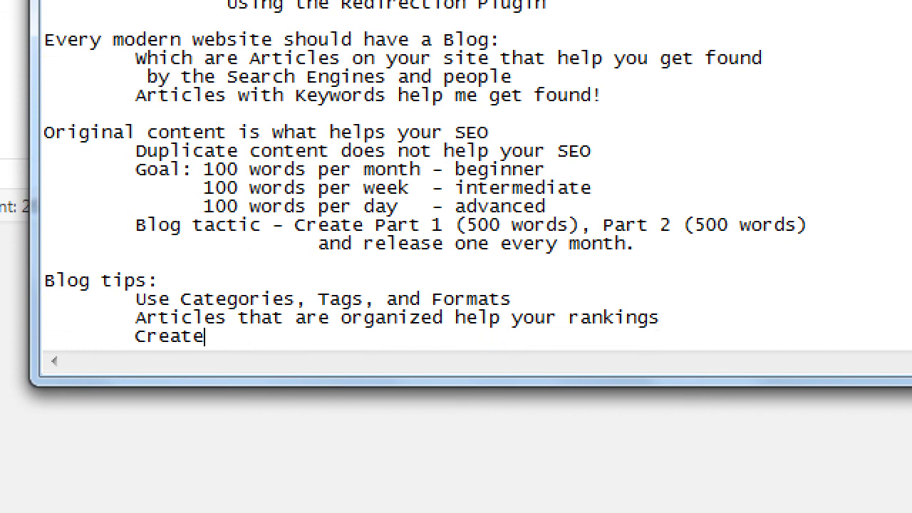
text( Caterogi)
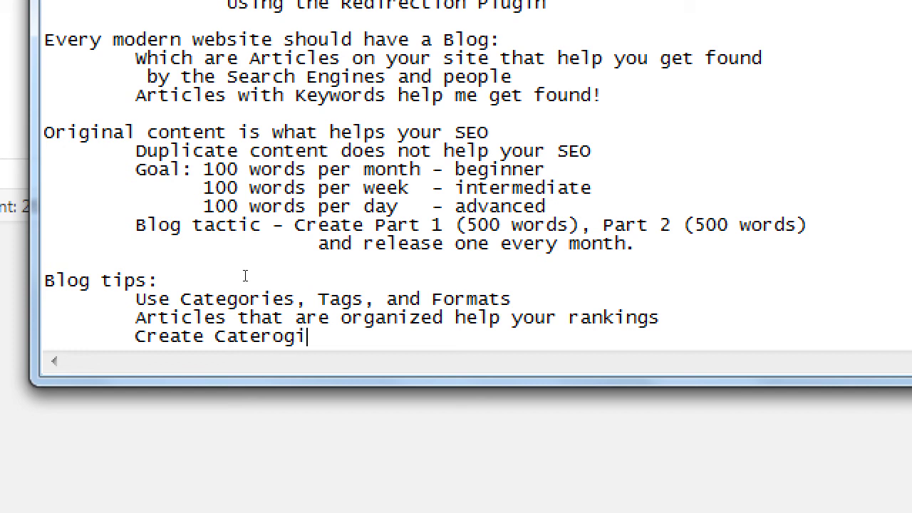
key(BackSpace)
key(BackSpace)
key(BackSpace)
key(BackSpace)
text(gories first)
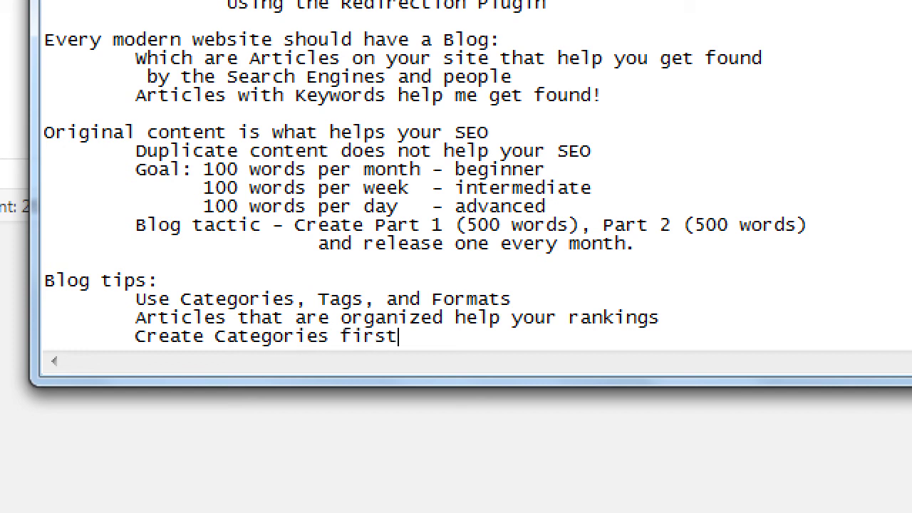
text( and then wr)
text(ite a)
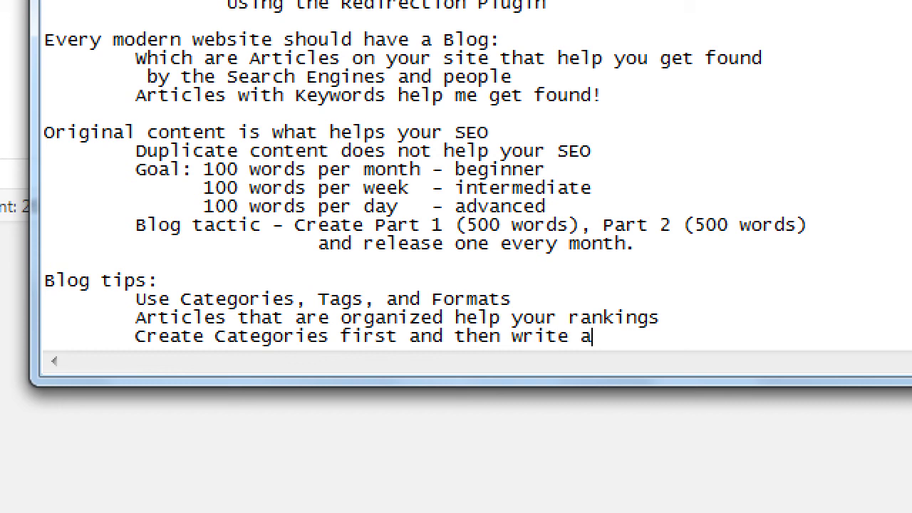
text(rticles to fit in them)
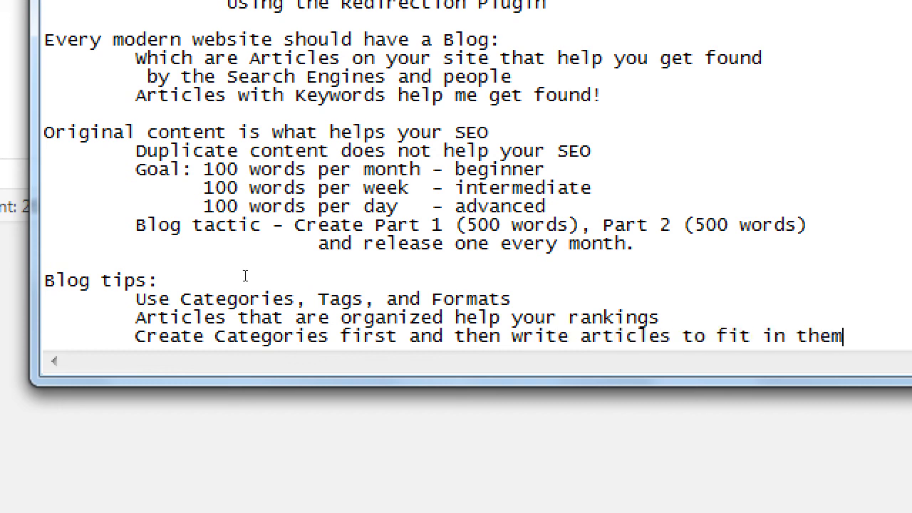
Add a further-indented line 'Brainstorm keywords that people search for to use as Categories'.
key(Return)
key(Tab)
text(B)
key(BackSpace)
key(Tab)
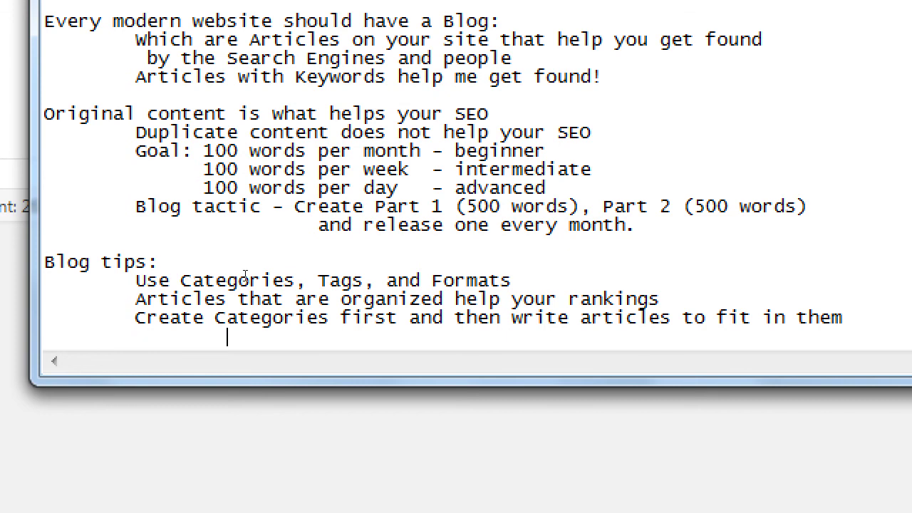
text(Brainstorm key)
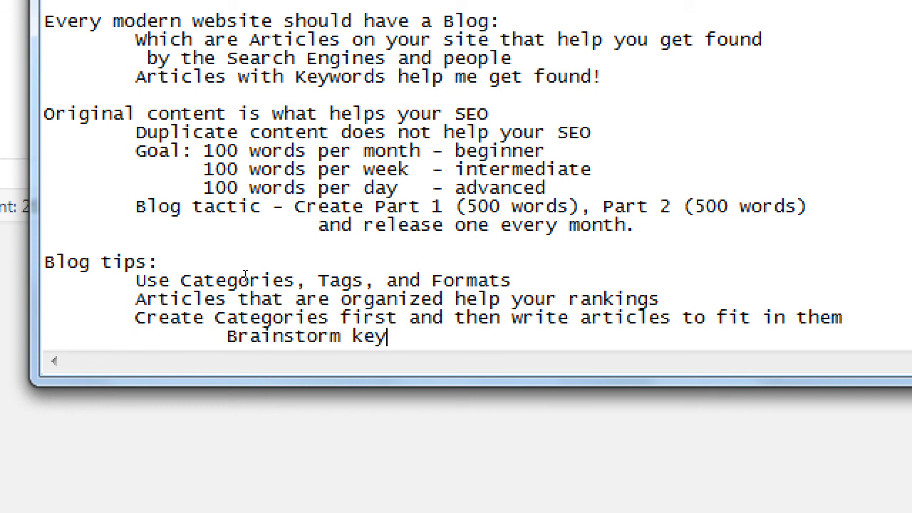
text(words that pe)
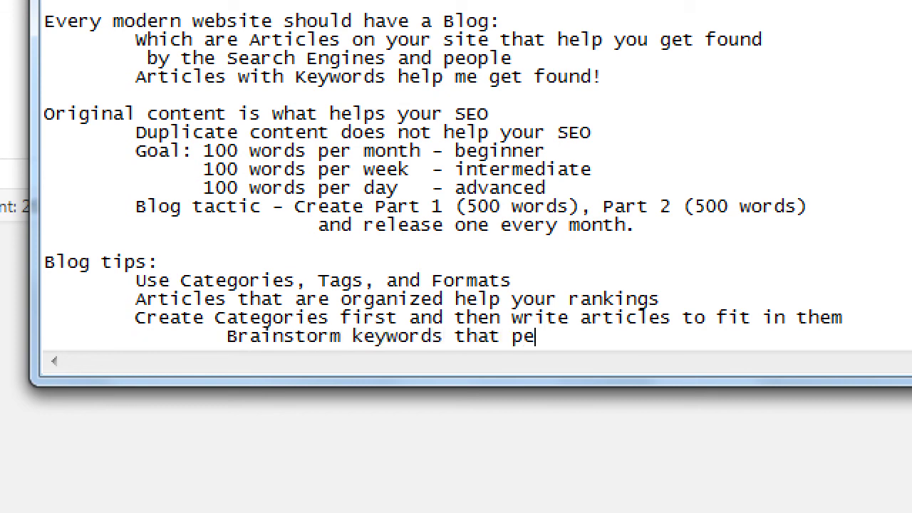
text(ople searfd)
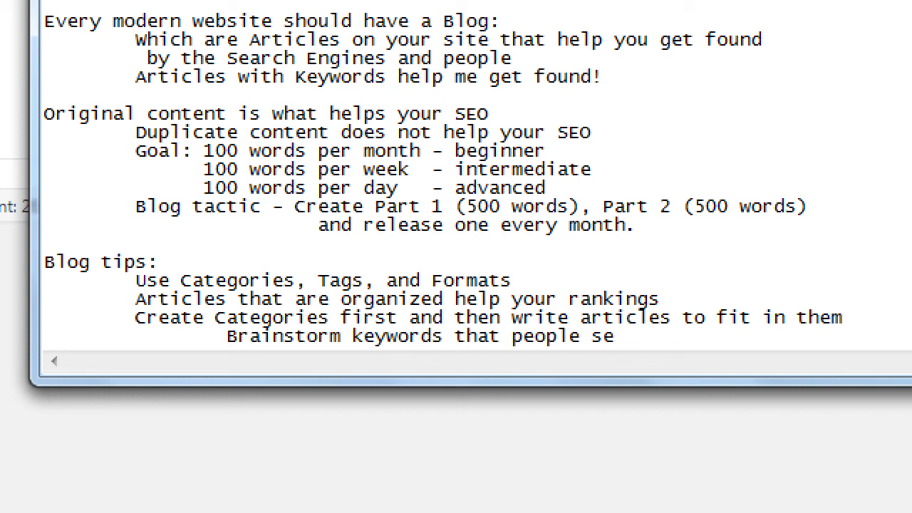
key(BackSpace)
key(BackSpace)
text(ch for to )
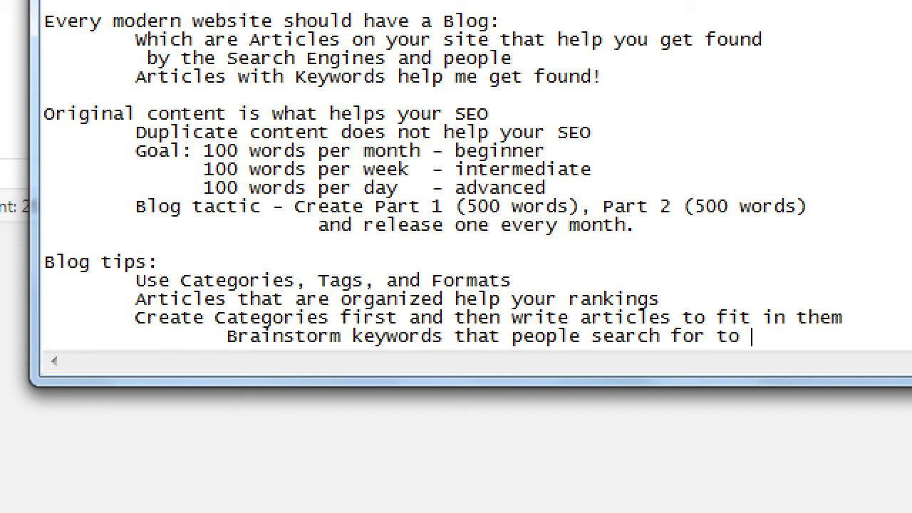
text(use as Categor)
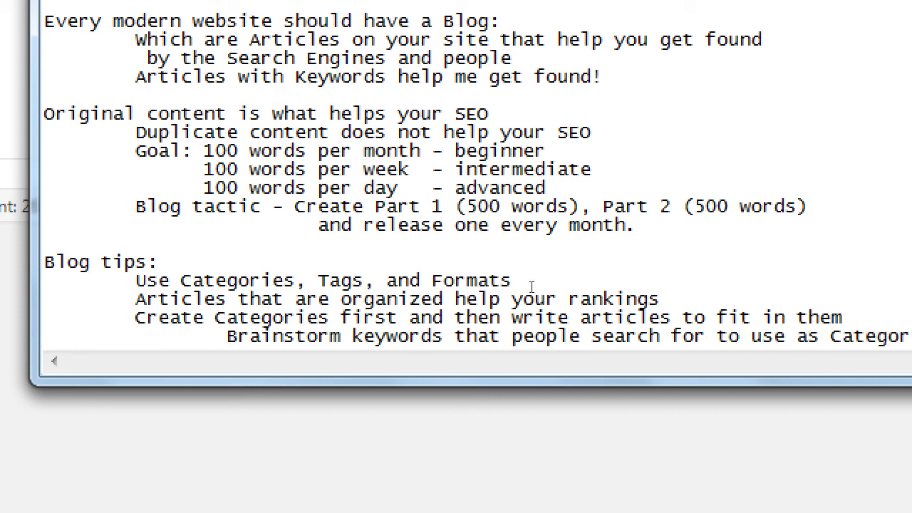
text(ies)
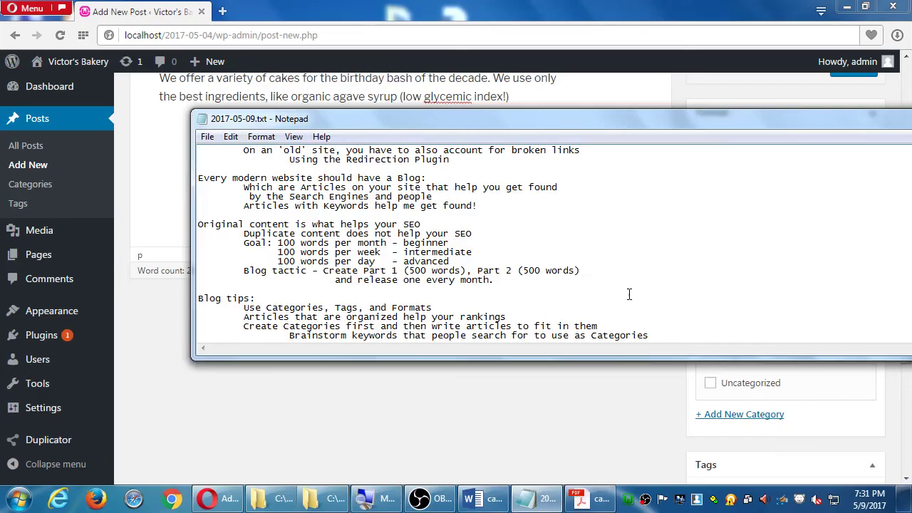
Back in the post editor, add a 'Gluten-Free' category via + Add New Category, replacing Uncategorized.
click(734, 105)
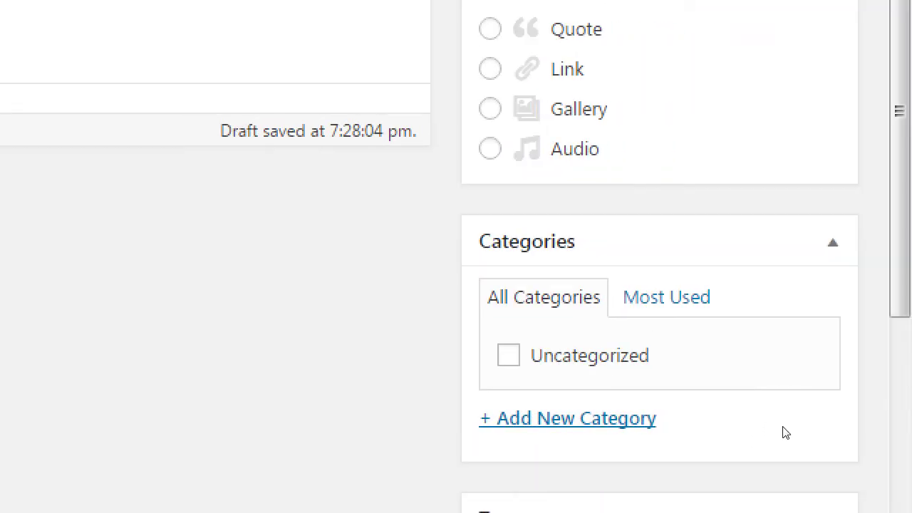
scroll(784, 432, down, 3)
key(Return)
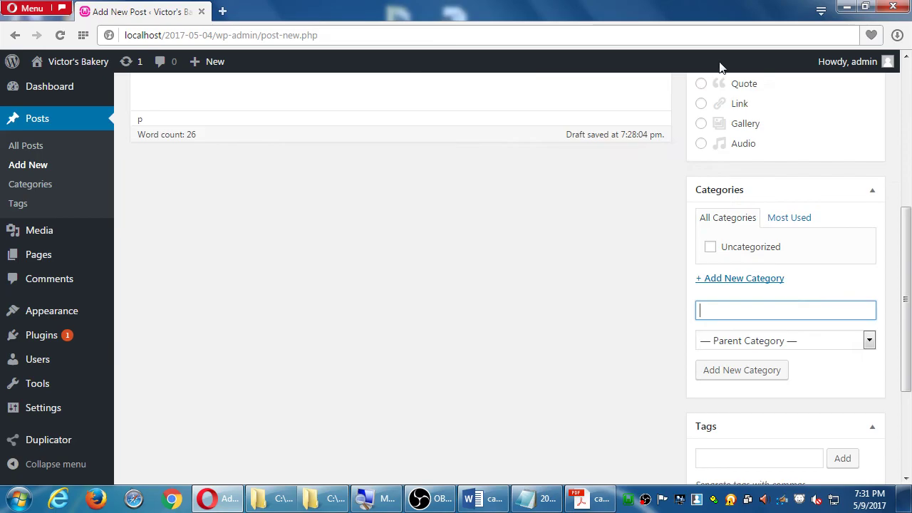
scroll(309, 411, up, 4)
scroll(309, 412, up, 1)
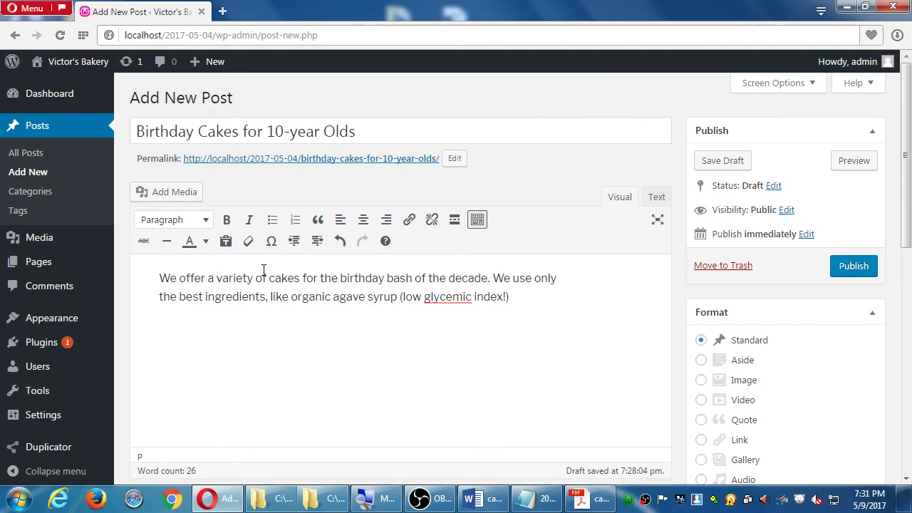
scroll(530, 295, down, 1)
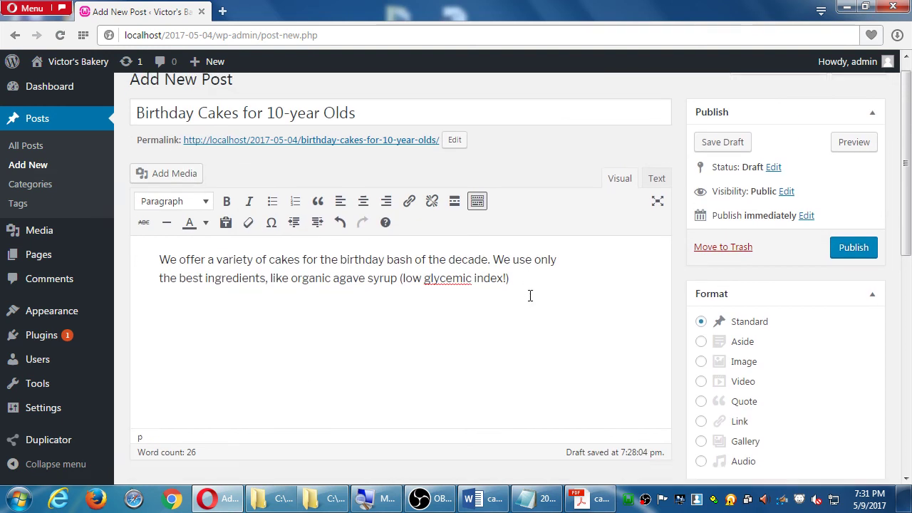
scroll(529, 295, down, 3)
click(768, 407)
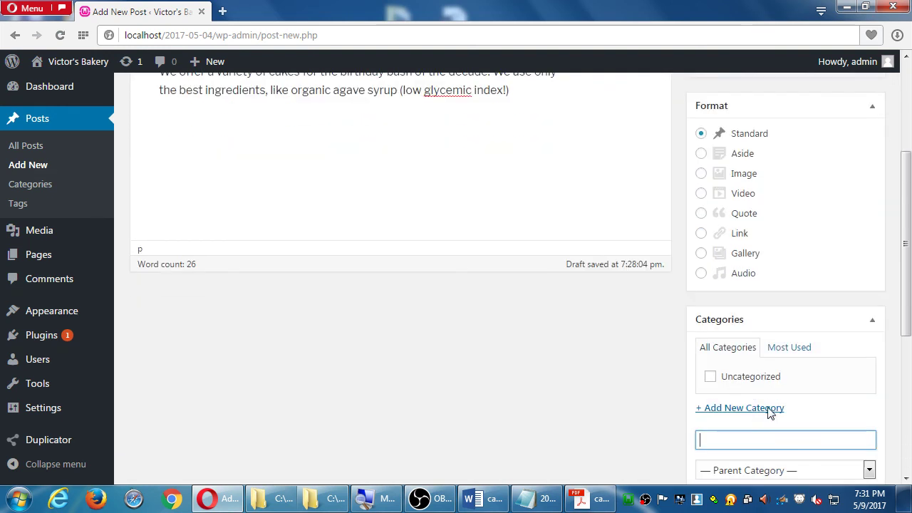
scroll(803, 416, down, 1)
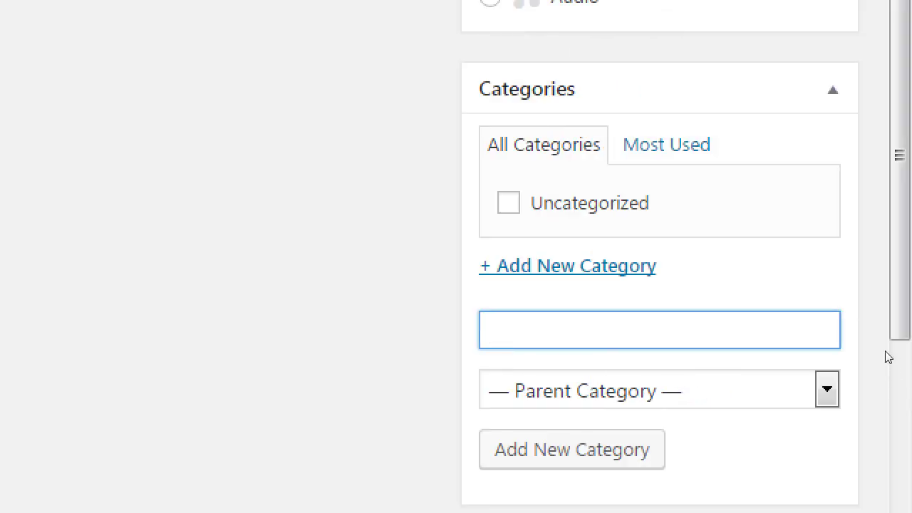
text(Gluten-Free)
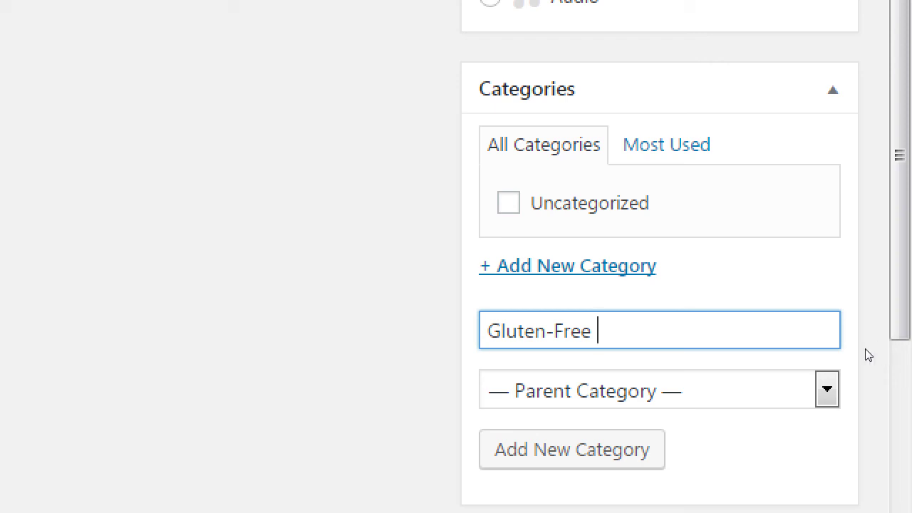
key(Return)
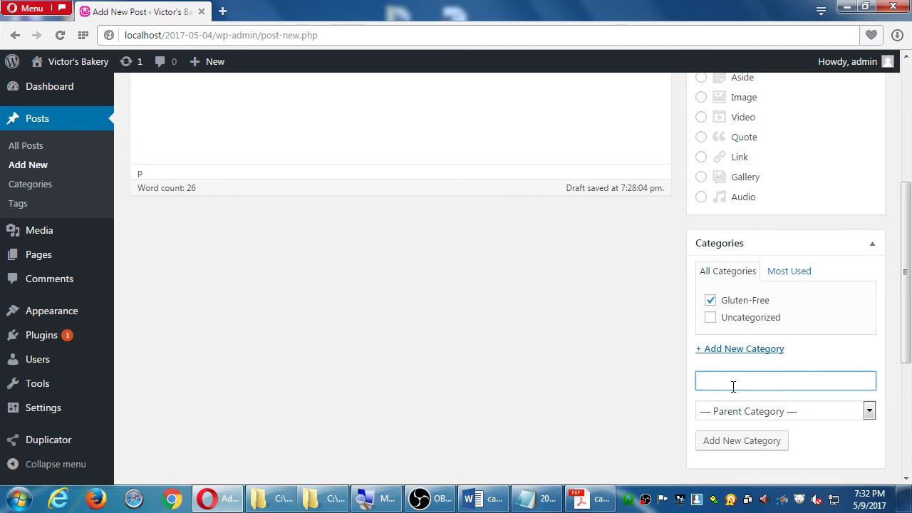
Publish the Birthday Cakes post so it goes live on May 9, 2017 @ 19:32.
scroll(761, 387, down, 3)
scroll(763, 393, down, 1)
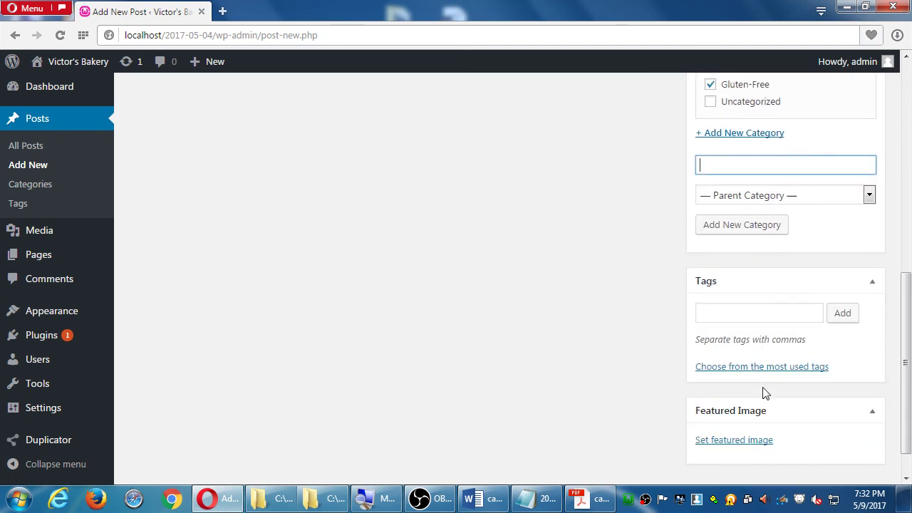
scroll(762, 392, up, 8)
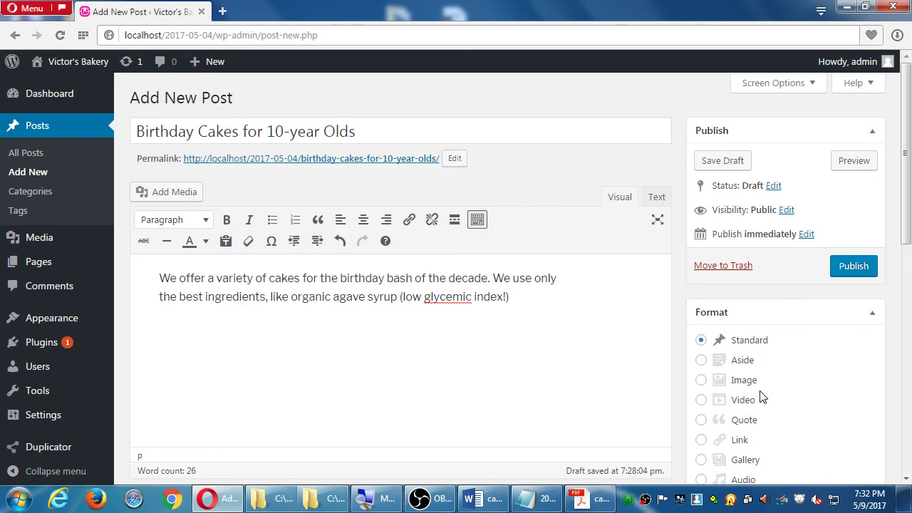
click(846, 266)
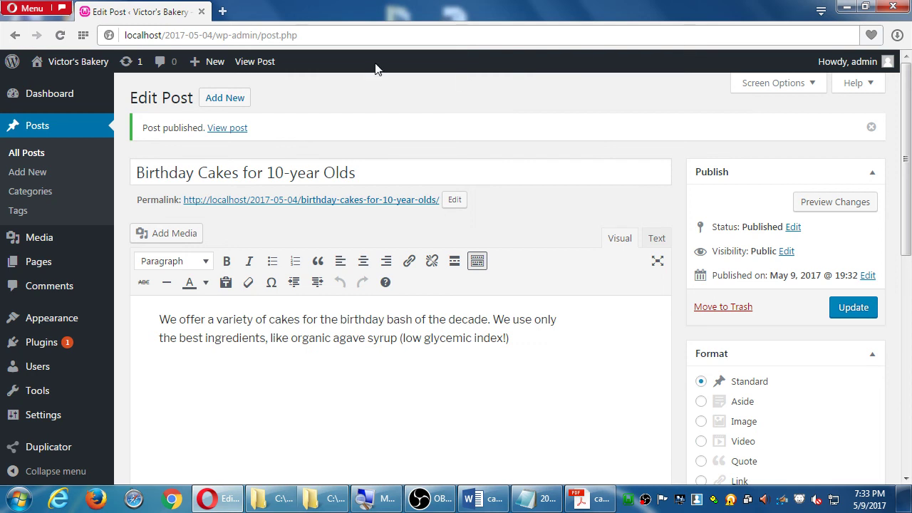
Go to the Victor's Bakery site and open its Blog page, showing 'Birthday Cakes for 10-year Olds' above 'Hello world!'.
click(85, 63)
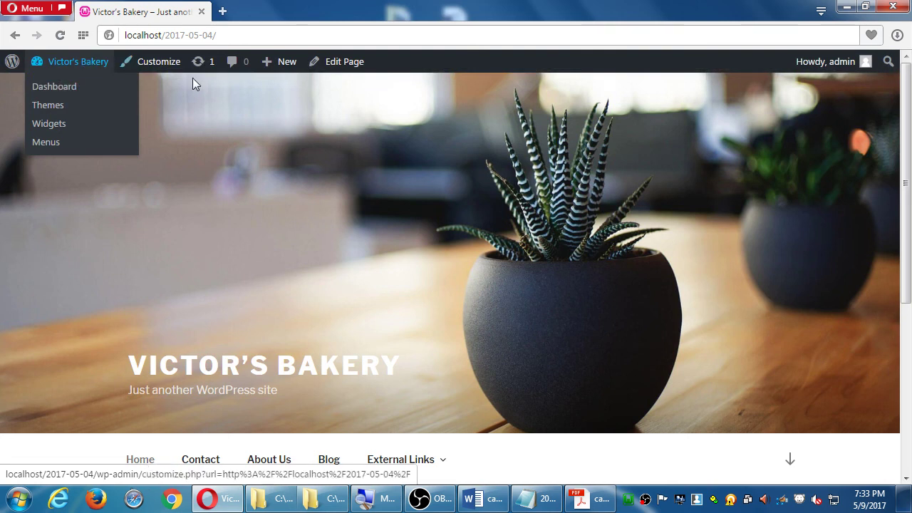
scroll(199, 112, down, 4)
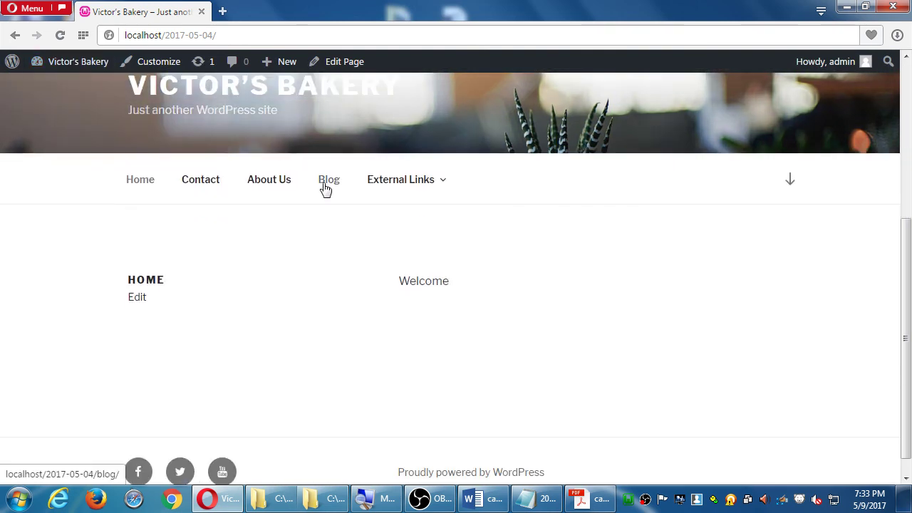
click(325, 184)
scroll(323, 182, down, 3)
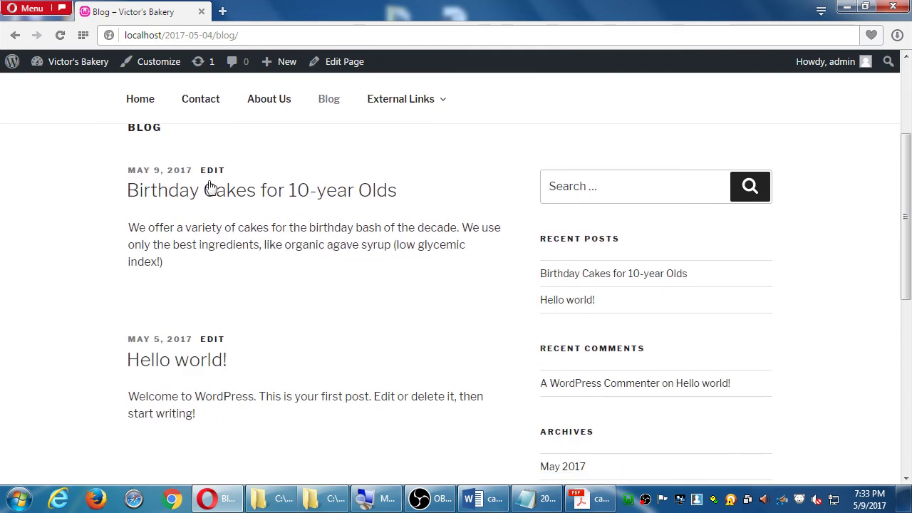